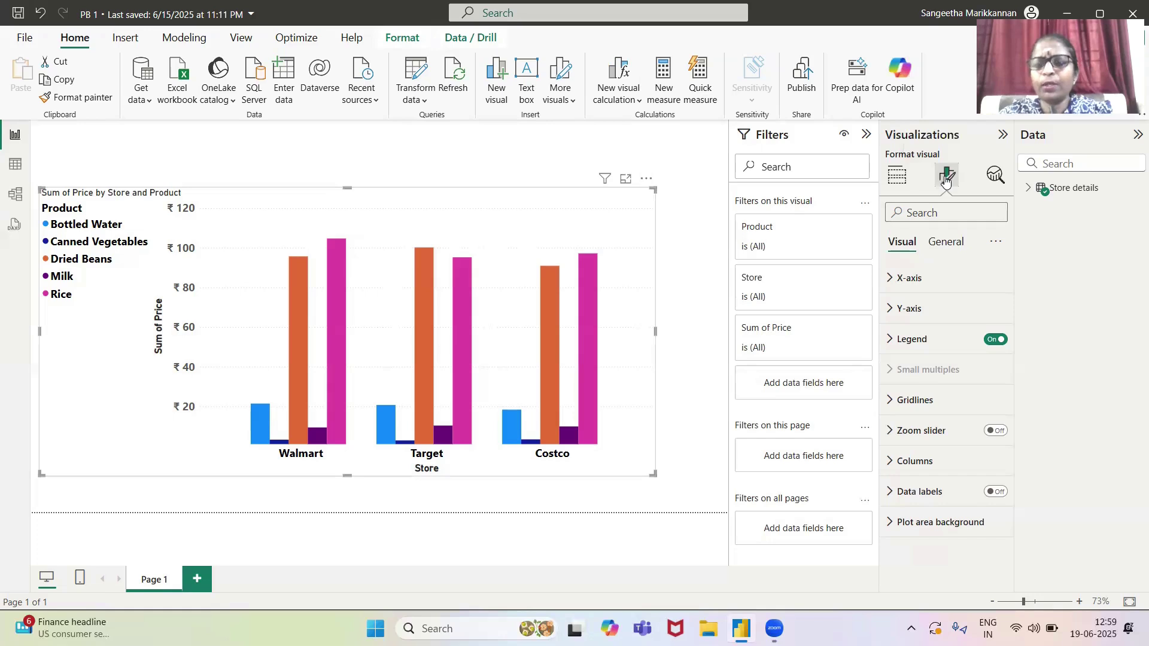
Lower the chart's Y-axis range minimum to -10
click(886, 313)
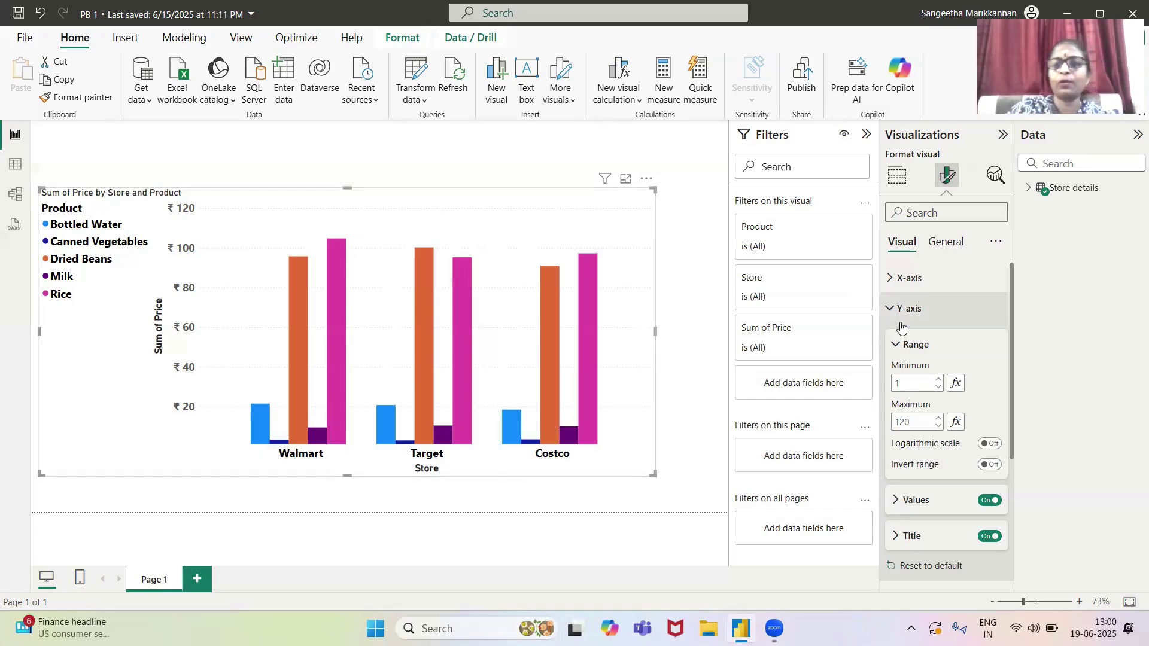
click(939, 388)
click(939, 388)
click(939, 388)
click(940, 389)
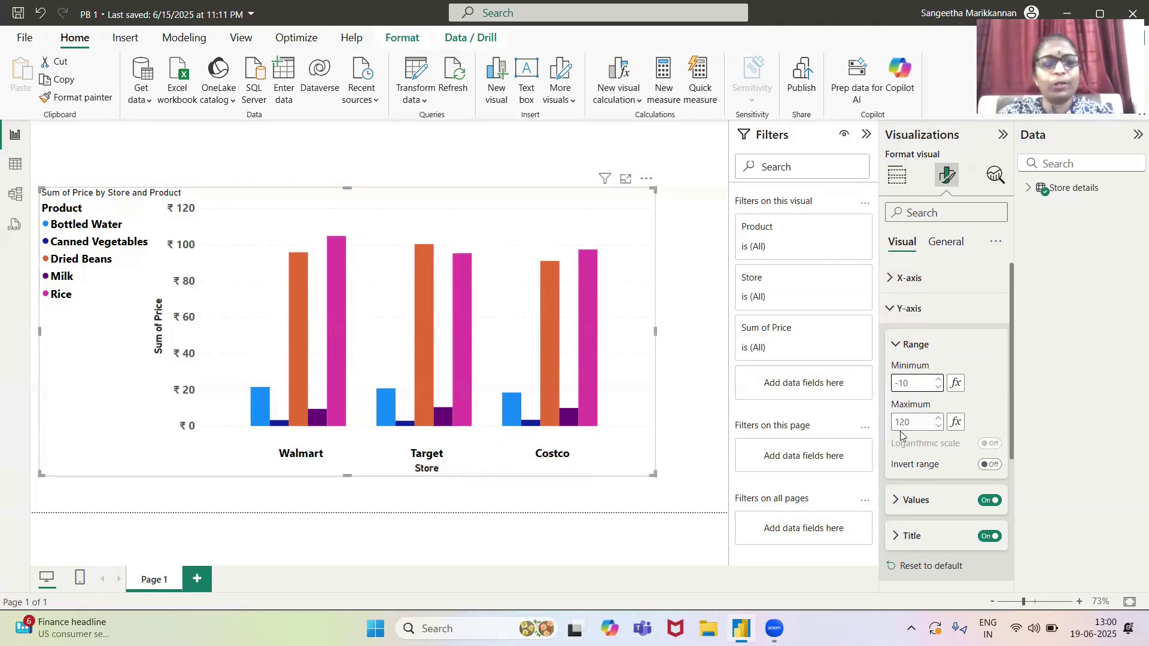
Try a Y-axis range maximum of 50 and replace it with 100
click(938, 427)
click(938, 427)
drag(919, 422, 875, 428)
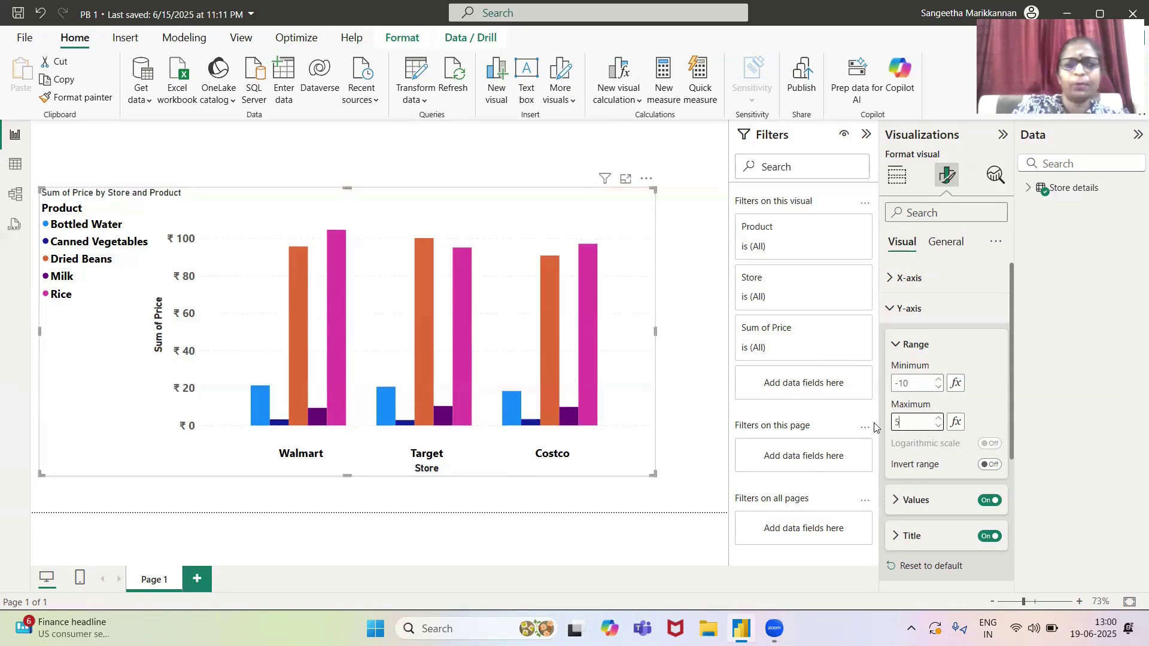
text(50)
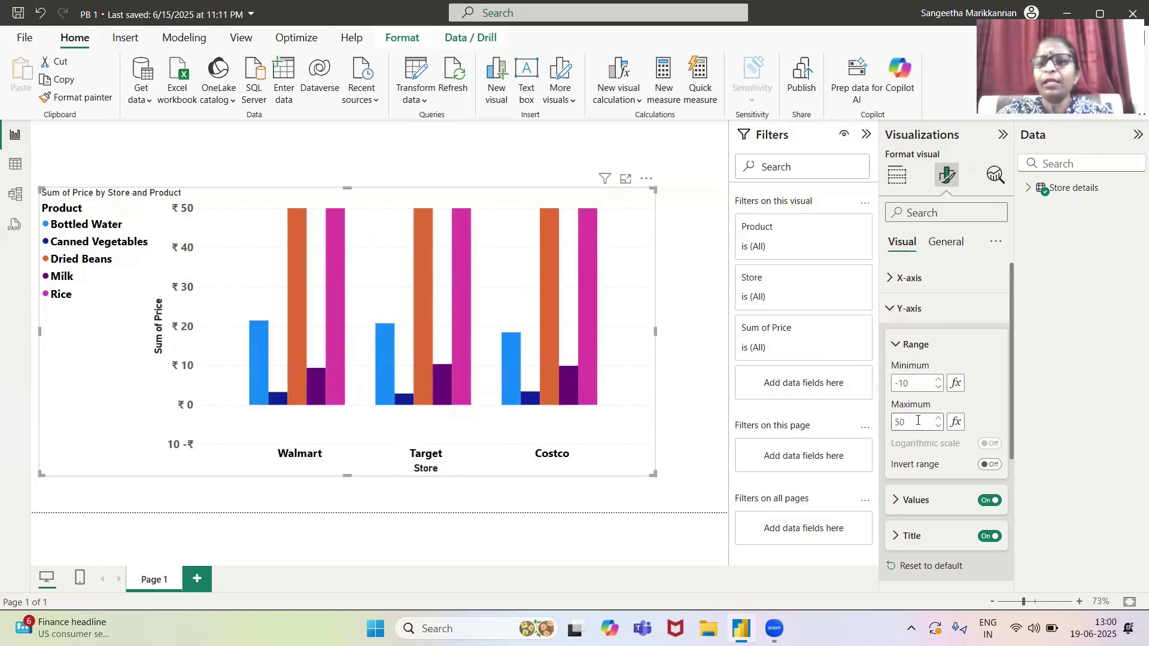
key(ctrl+a)
text(100)
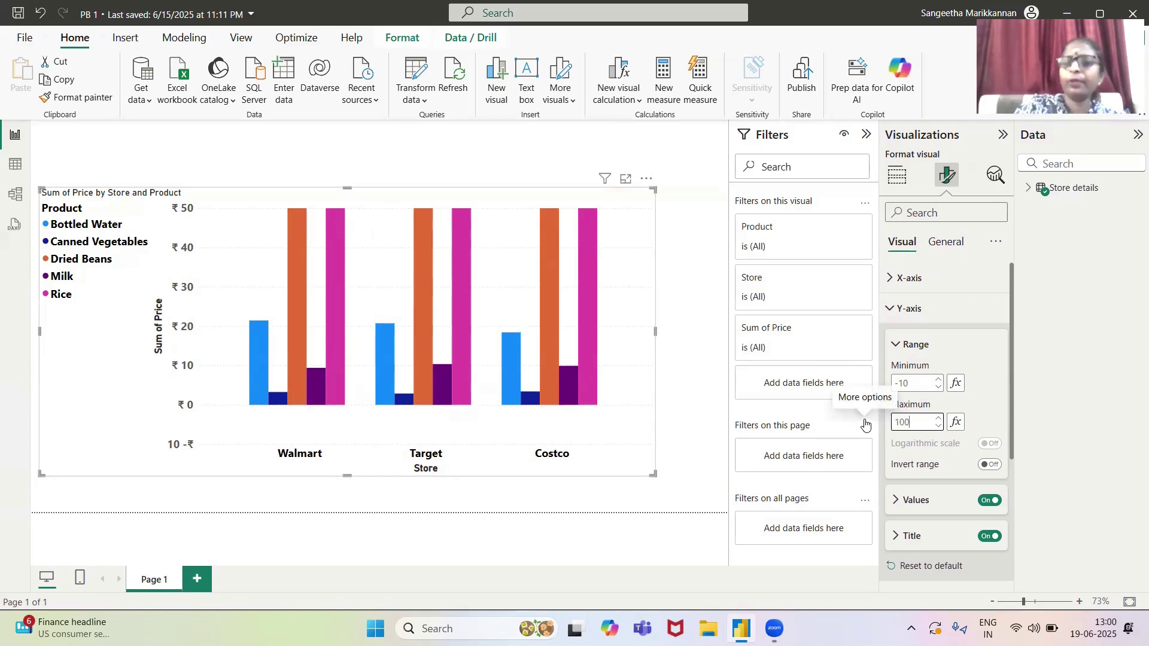
key(Return)
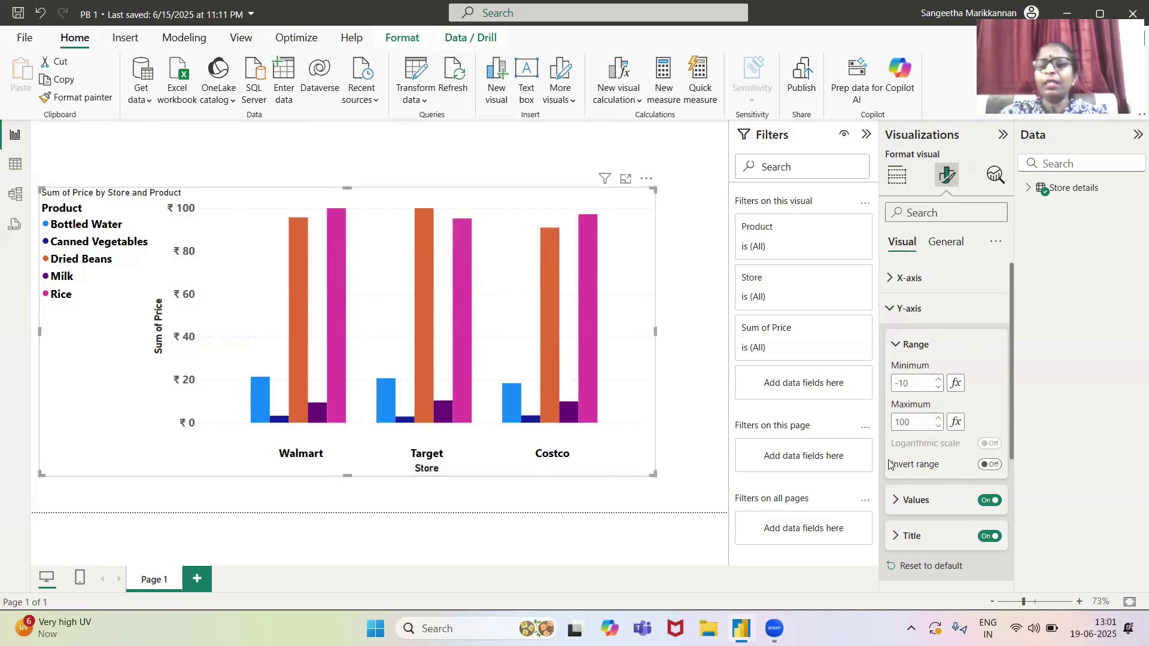
Invert the Y-axis range and switch the inversion back off
click(995, 468)
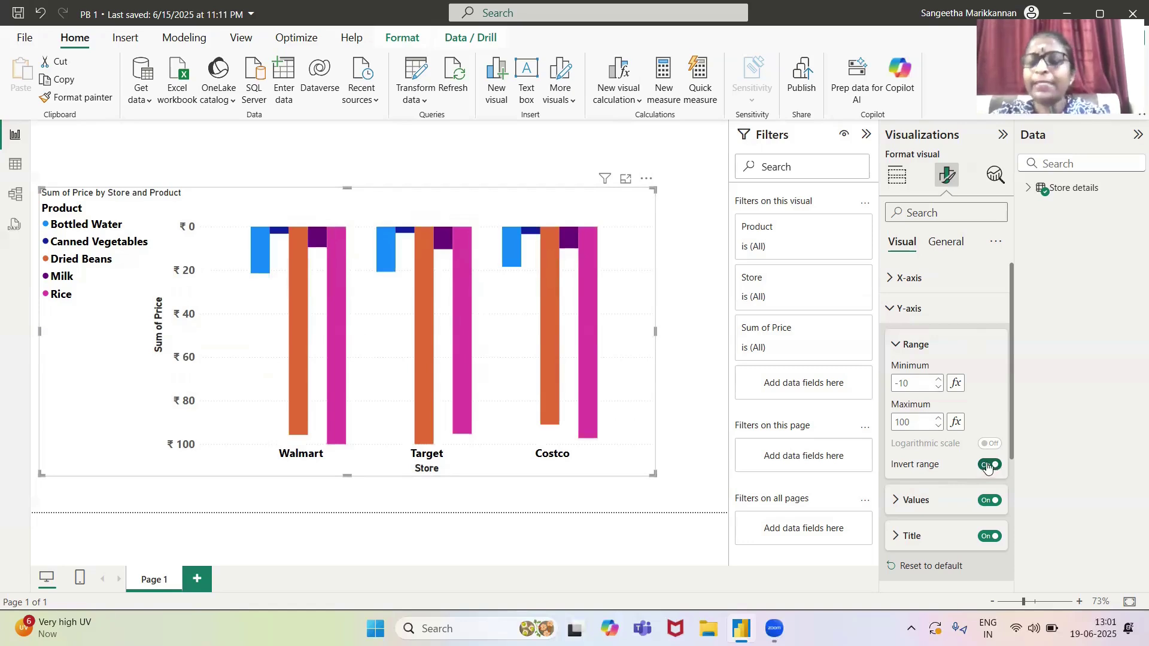
click(979, 468)
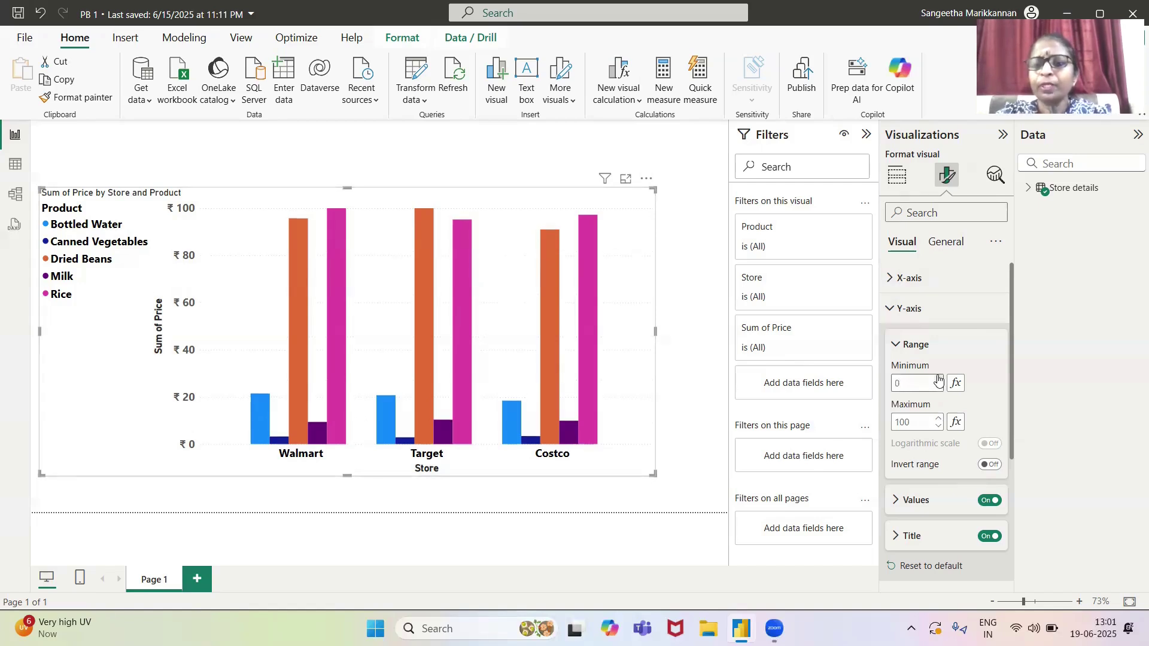
Raise the Y-axis range minimum to 1 and turn on the logarithmic scale
click(938, 381)
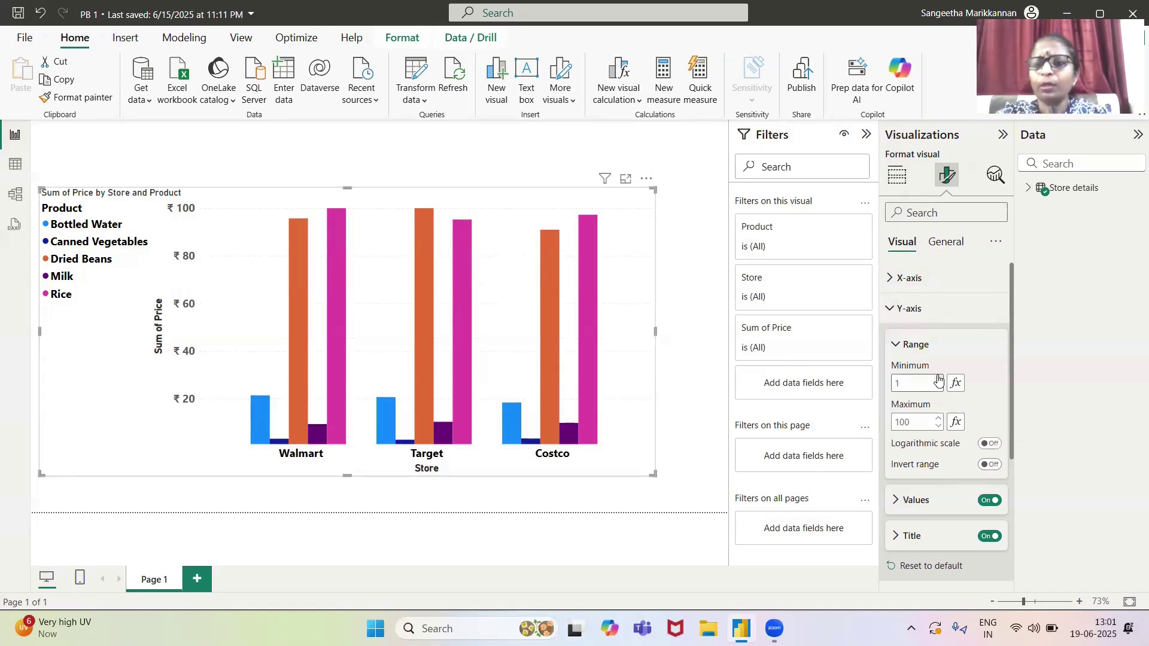
double_click(904, 383)
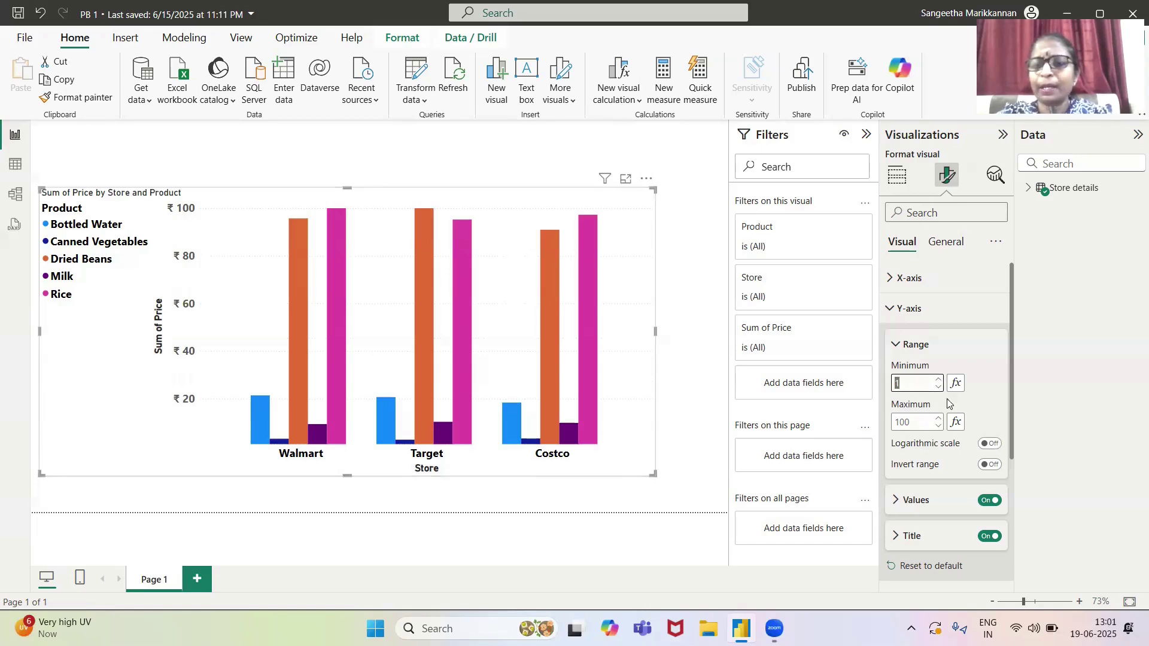
click(991, 444)
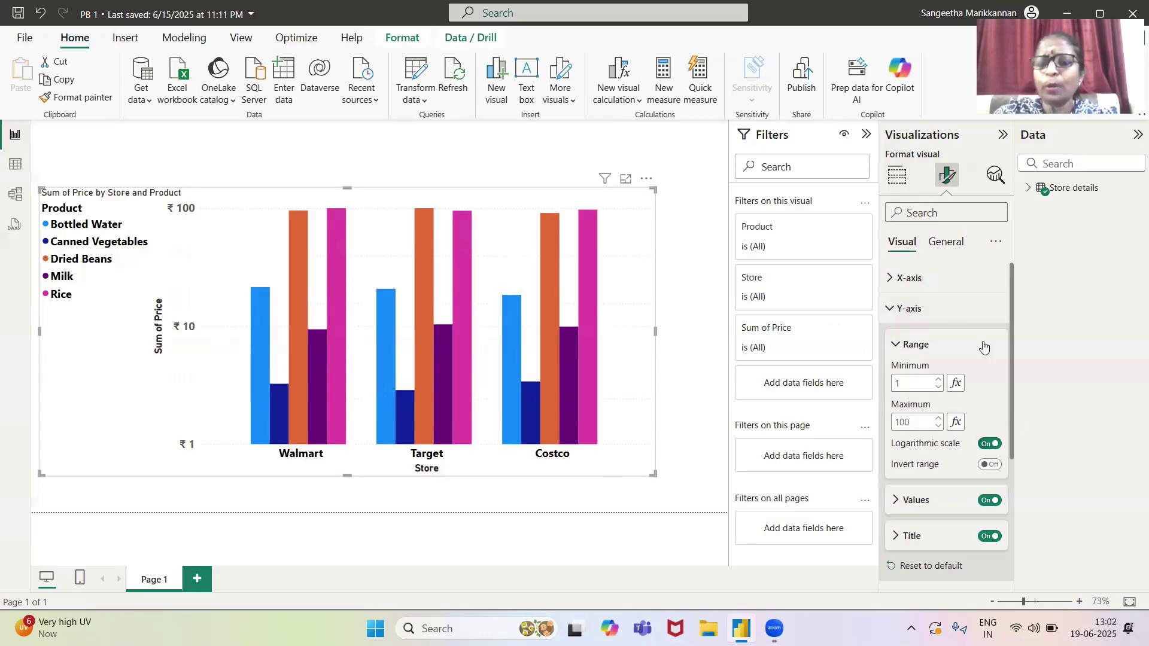
Close the Y-axis range settings and set the axis values' font size to 11
click(895, 345)
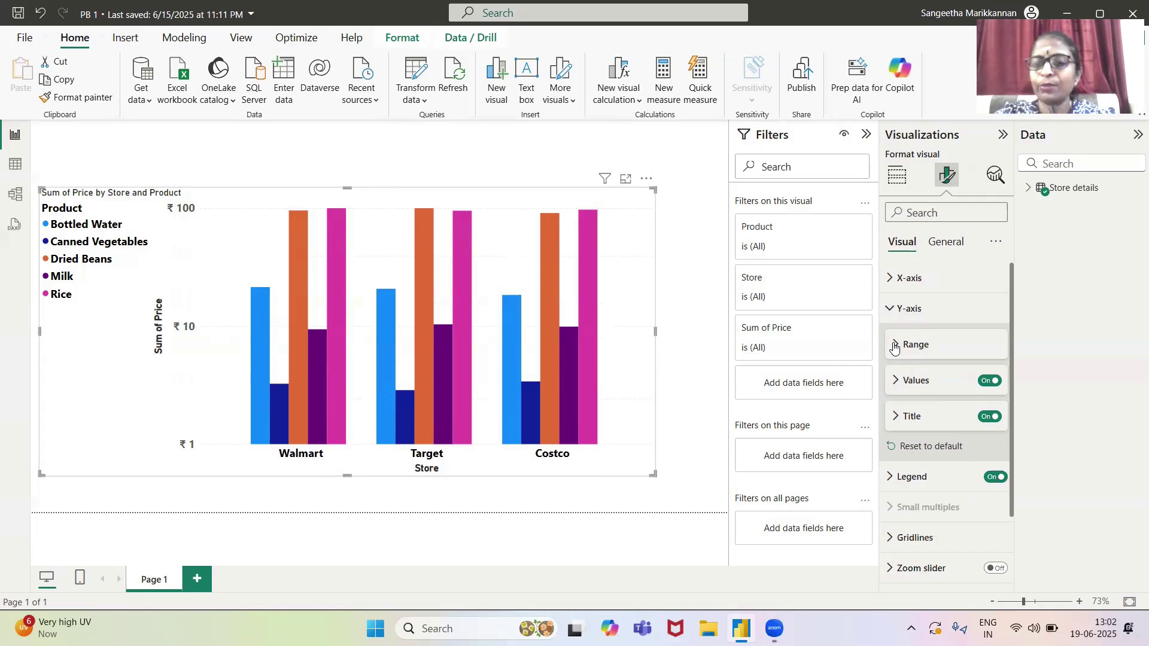
click(905, 380)
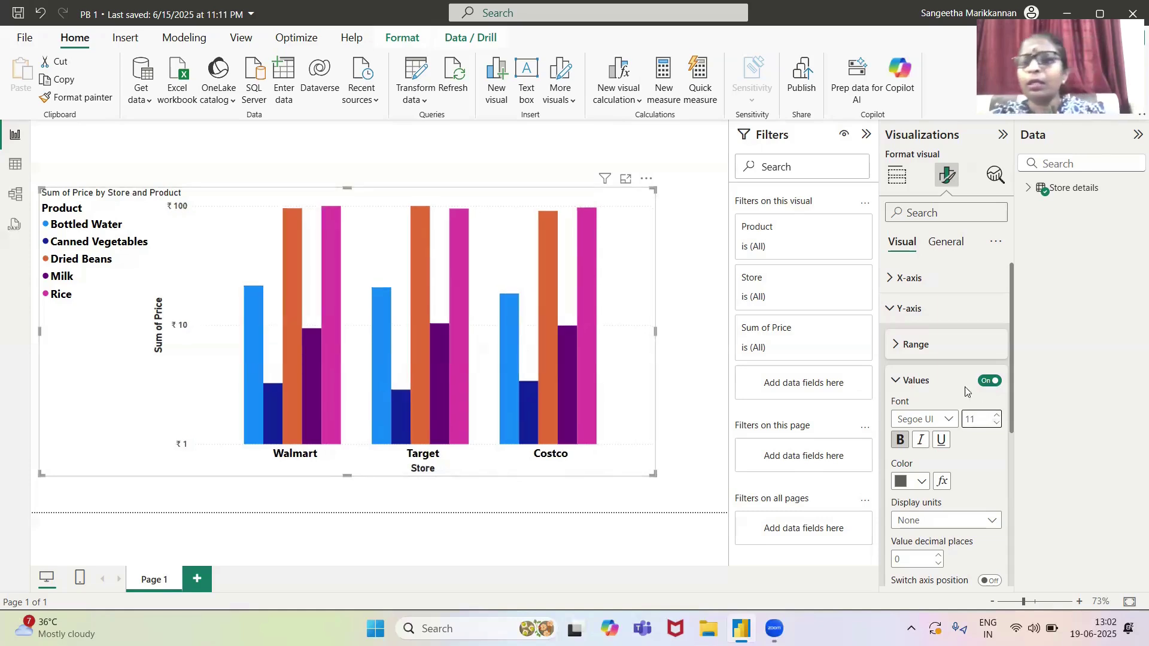
Set the Y-axis range maximum to 120 and the minimum to -6, with the logarithmic scale off
click(893, 342)
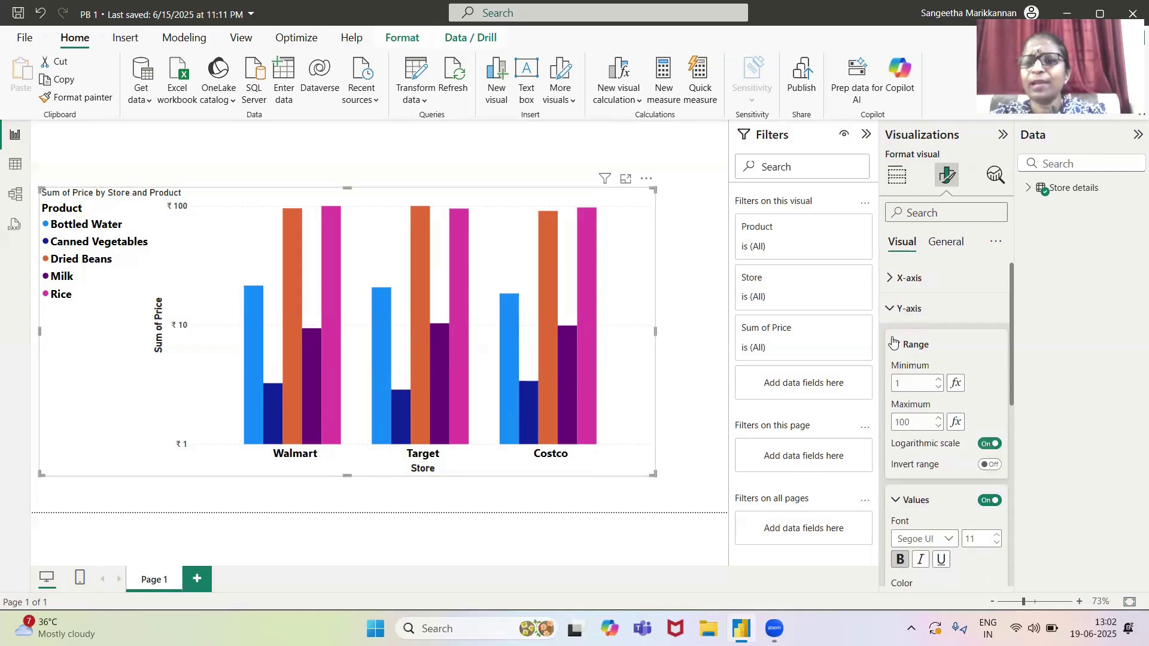
drag(920, 423, 884, 426)
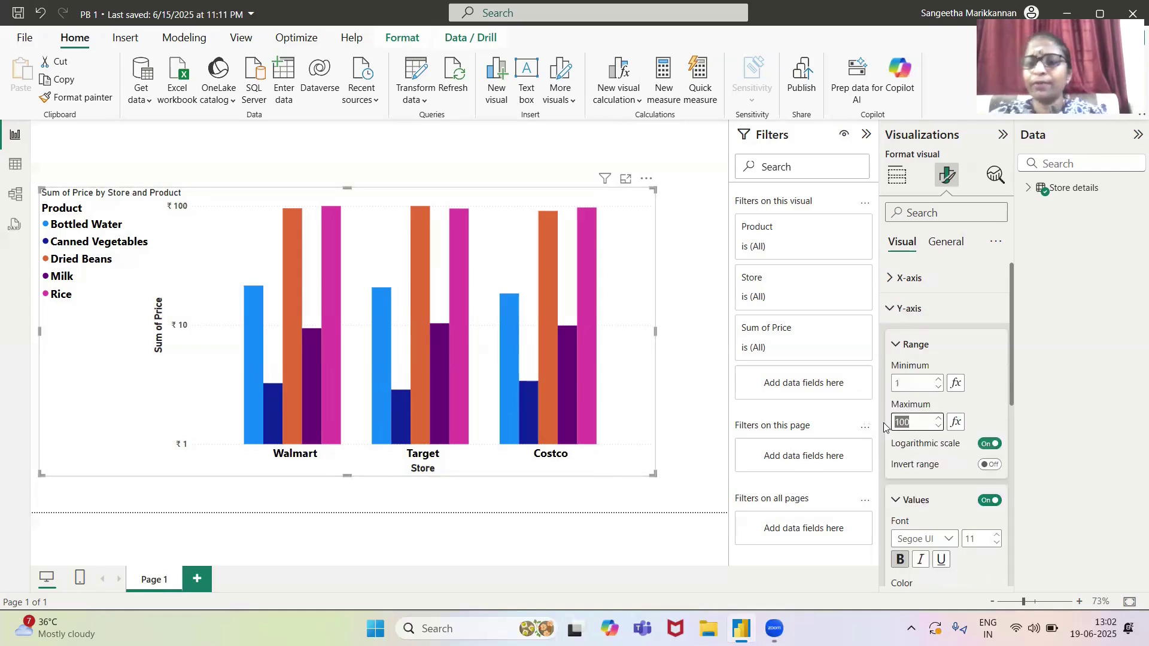
text(1)
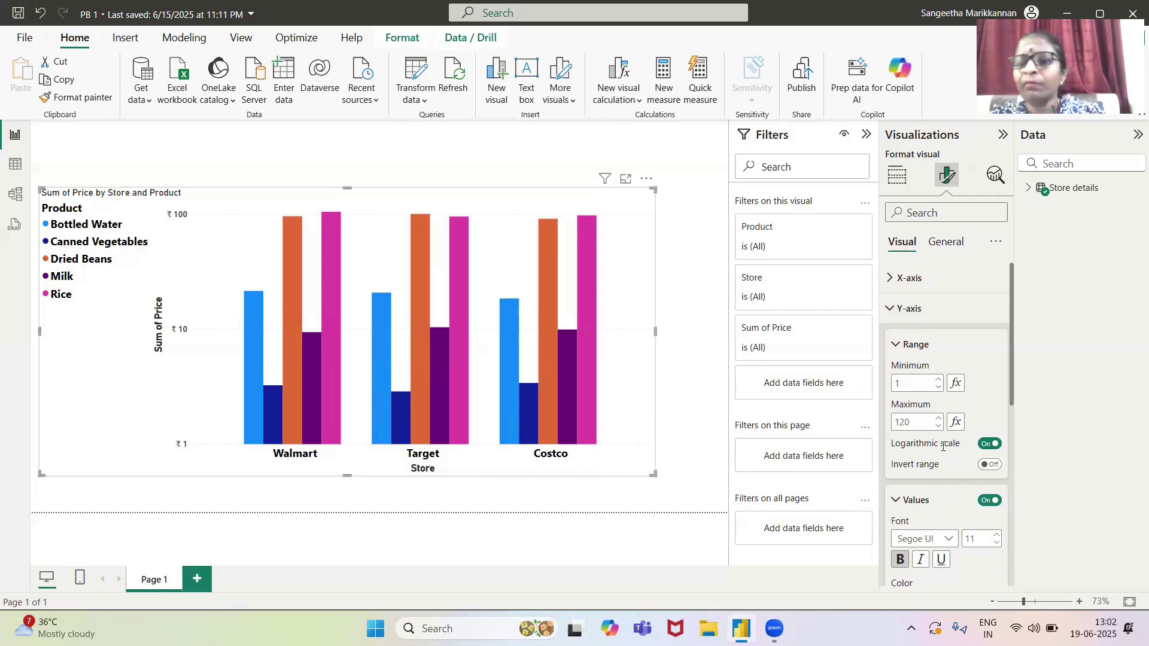
click(984, 444)
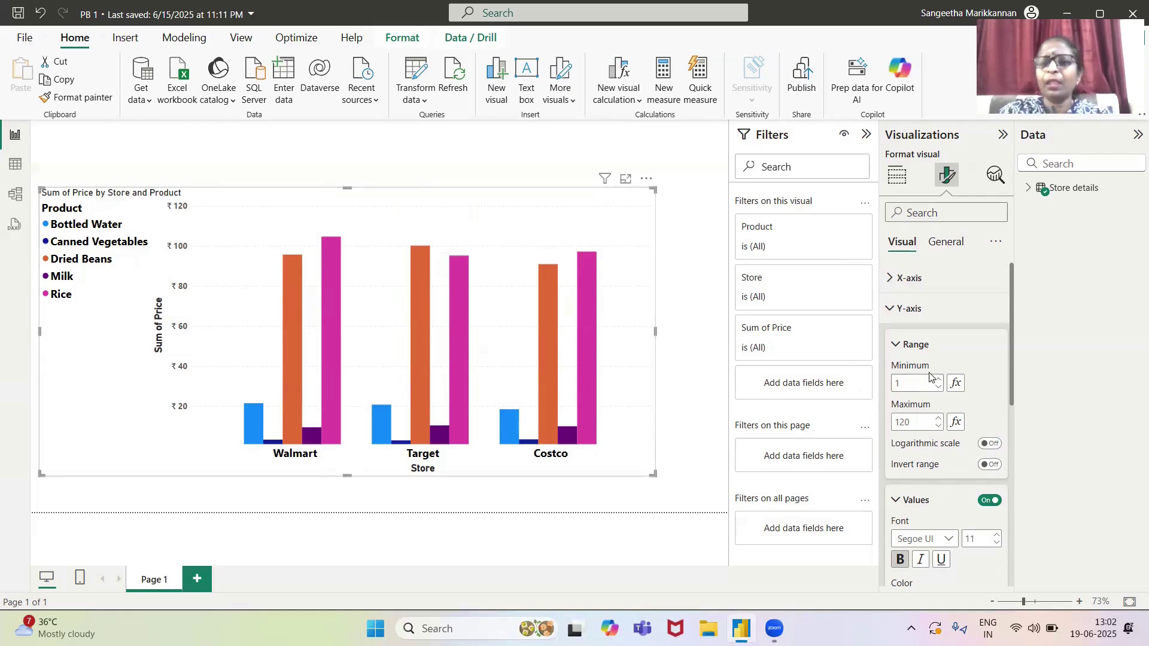
click(939, 389)
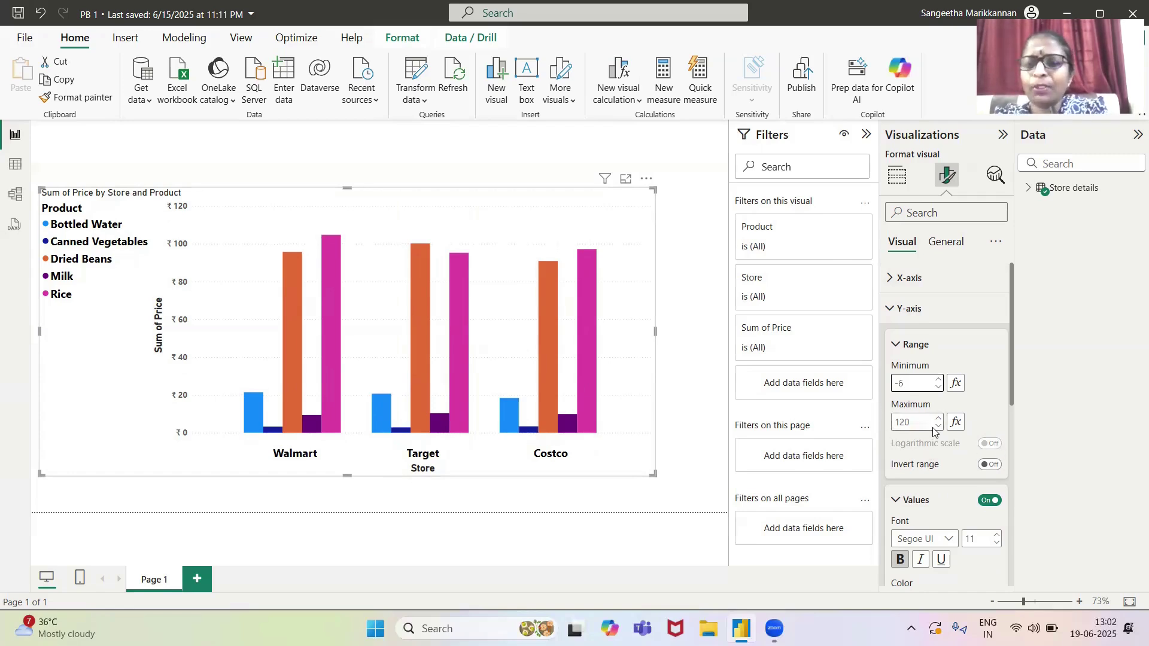
Format the Y-axis values in bold with a font size of 15
click(896, 350)
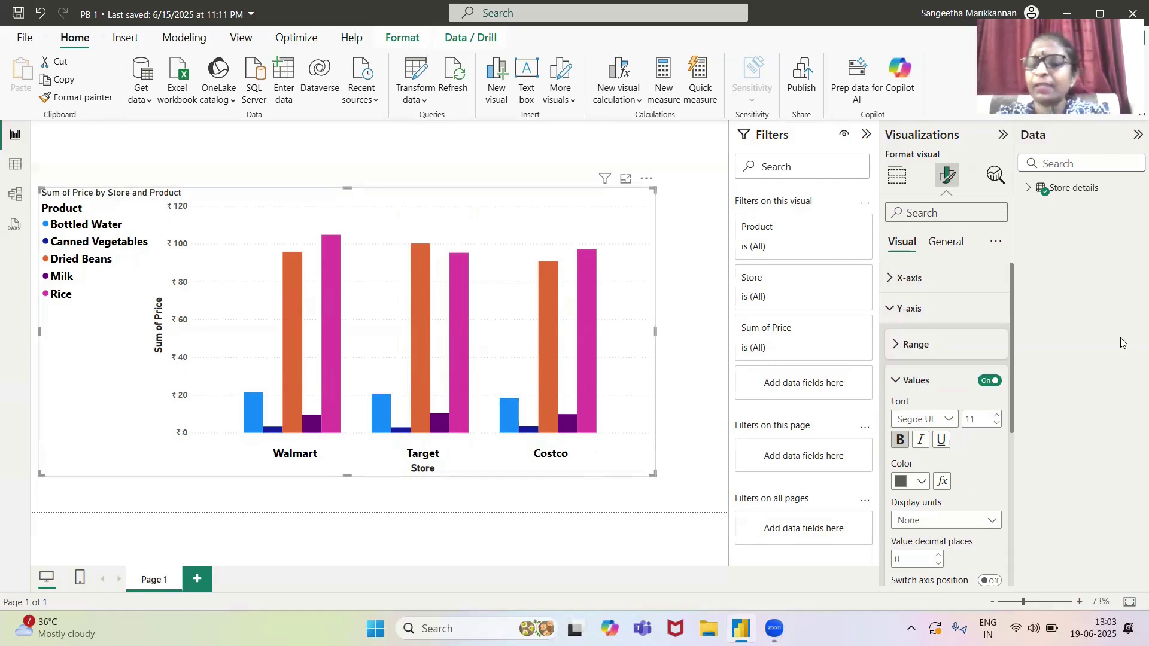
click(948, 419)
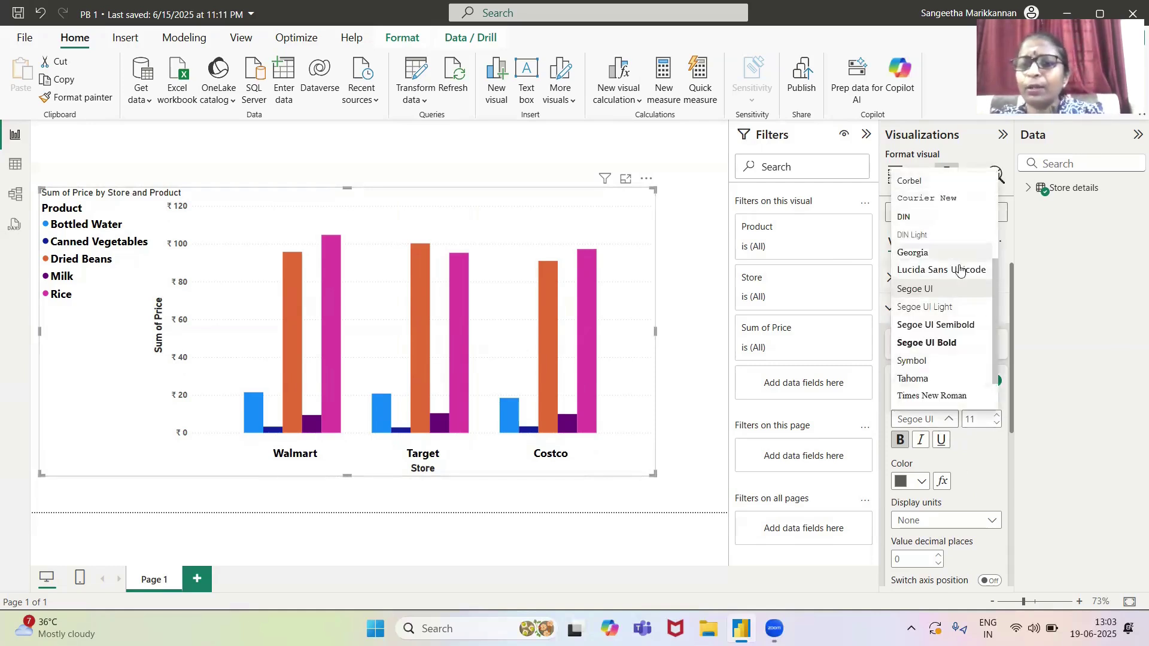
click(1004, 474)
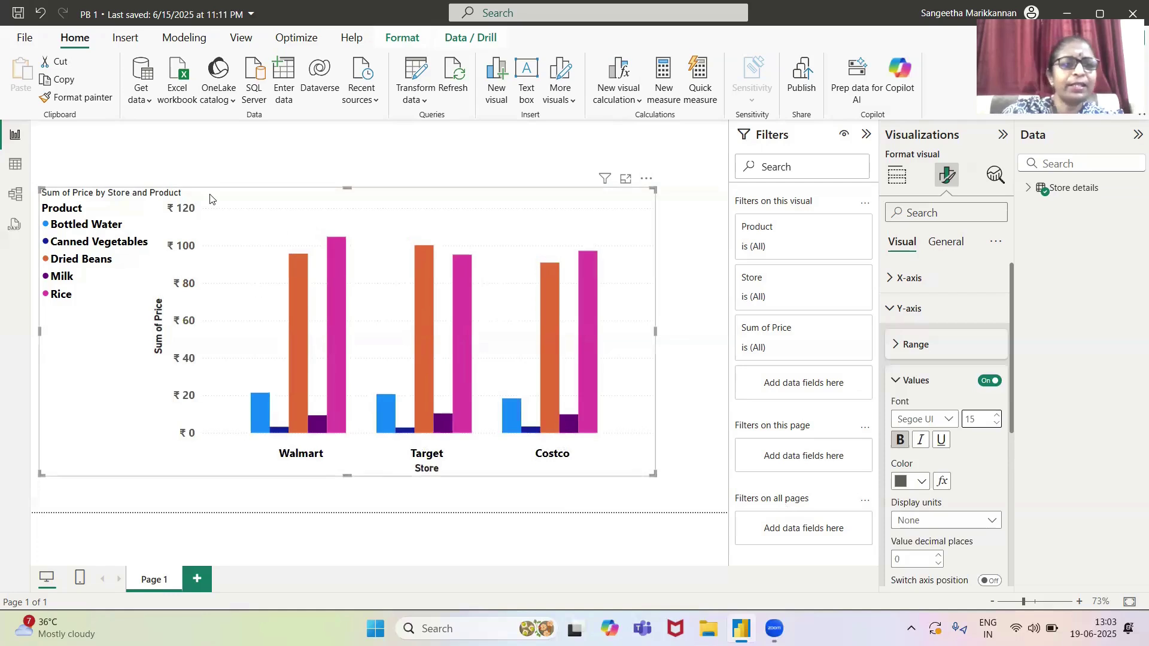
click(896, 441)
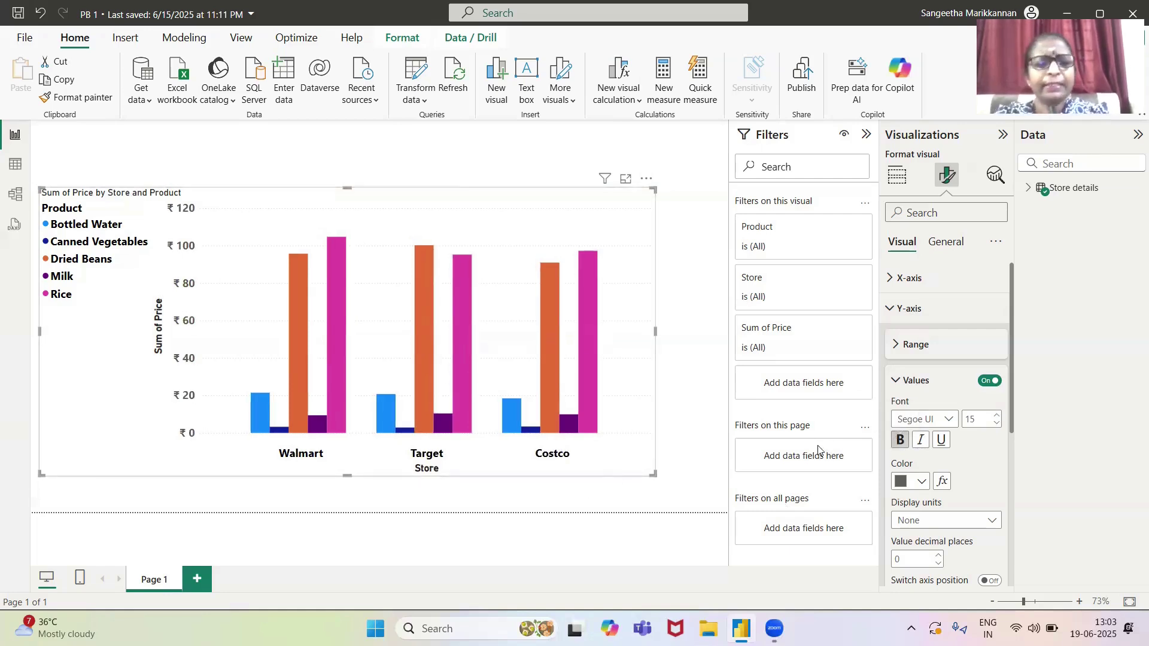
Try orange for the Y-axis values and set their color to black instead
click(922, 486)
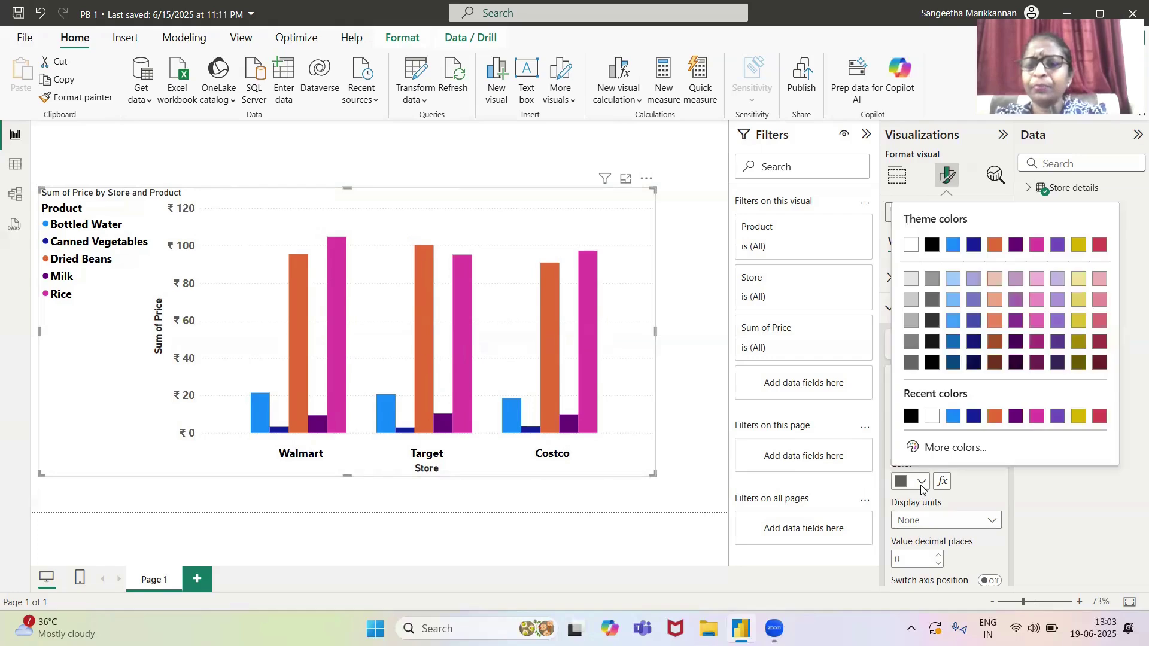
click(995, 416)
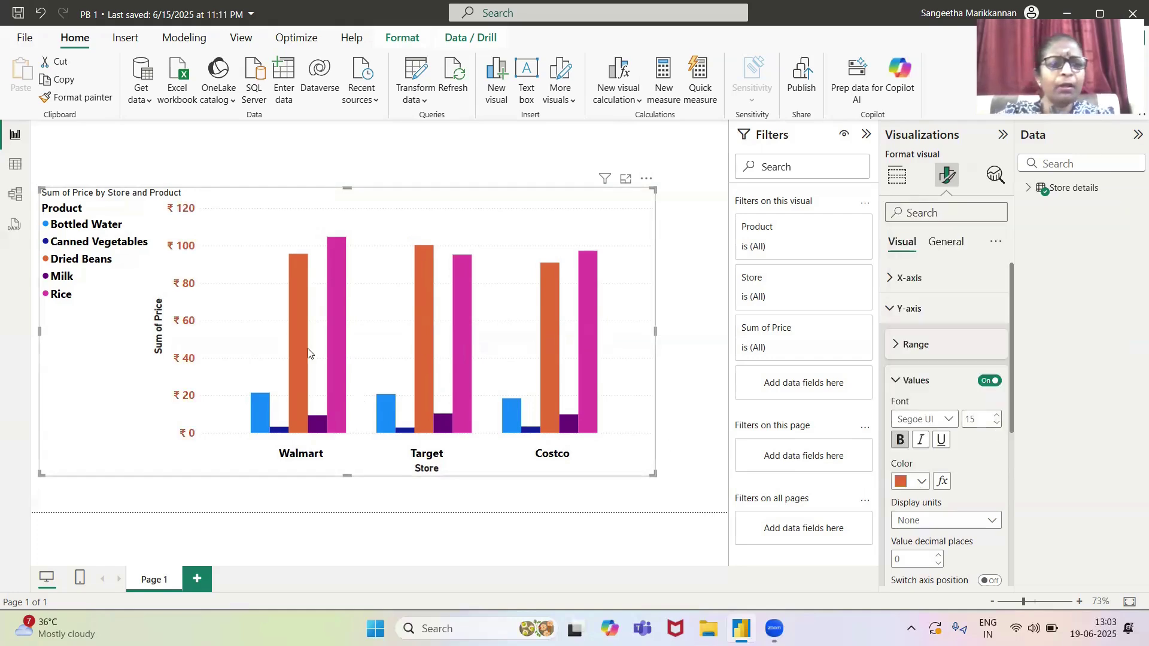
click(923, 482)
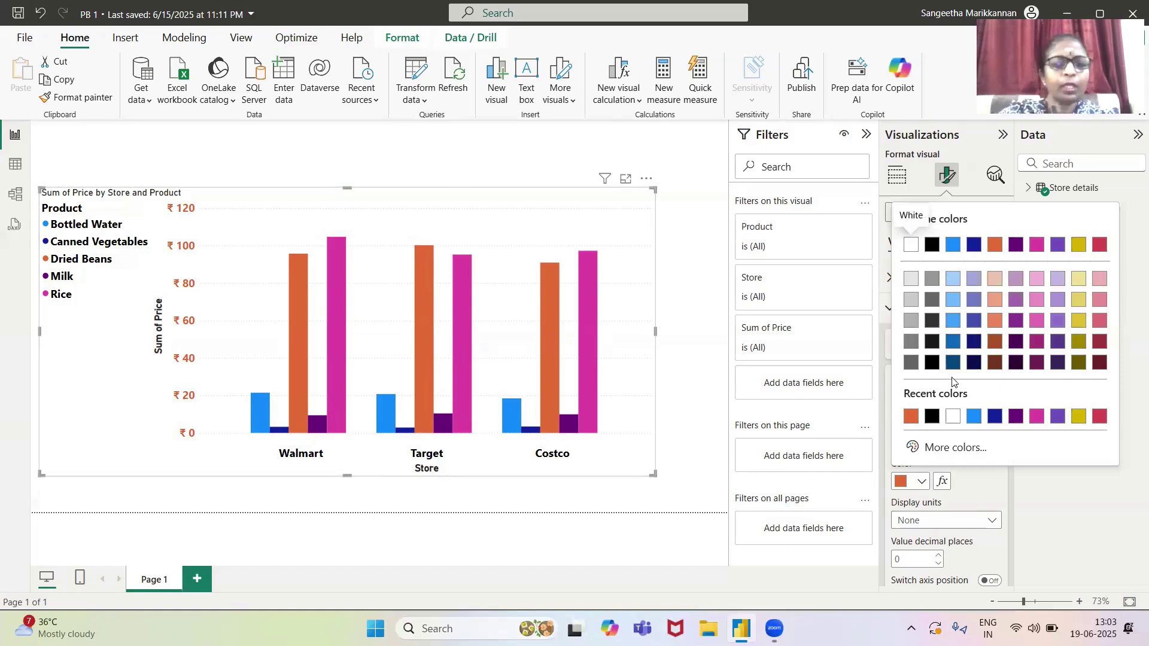
click(932, 417)
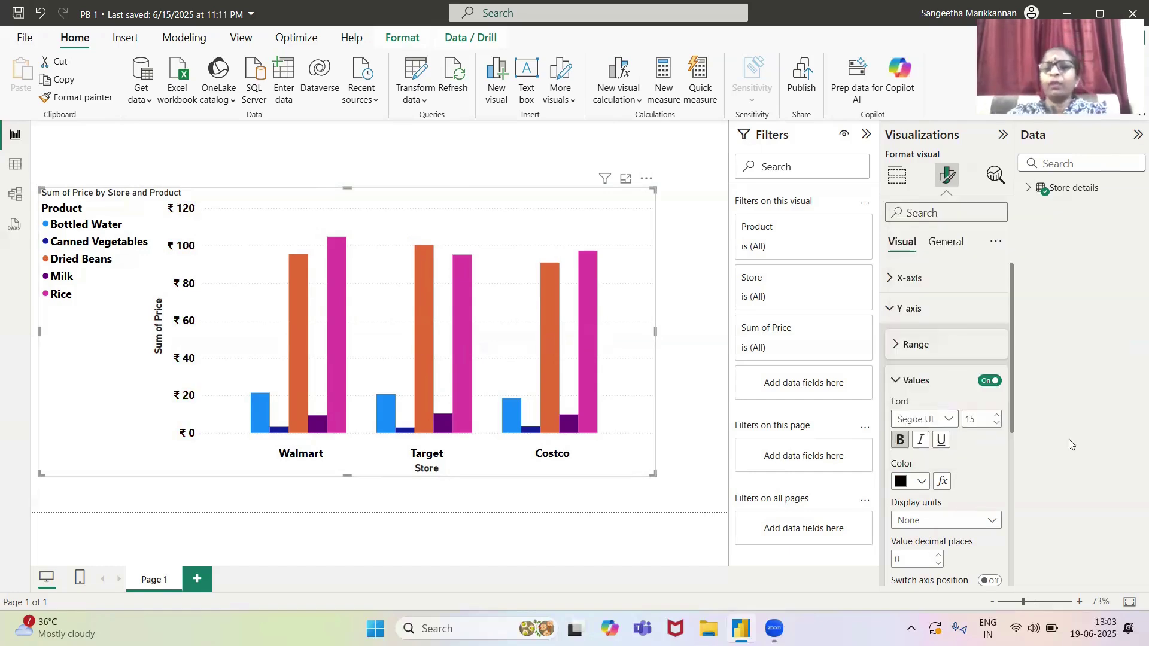
Try Thousands and Millions as the Y-axis display units and return the setting to None
scroll(1003, 425, down, 2)
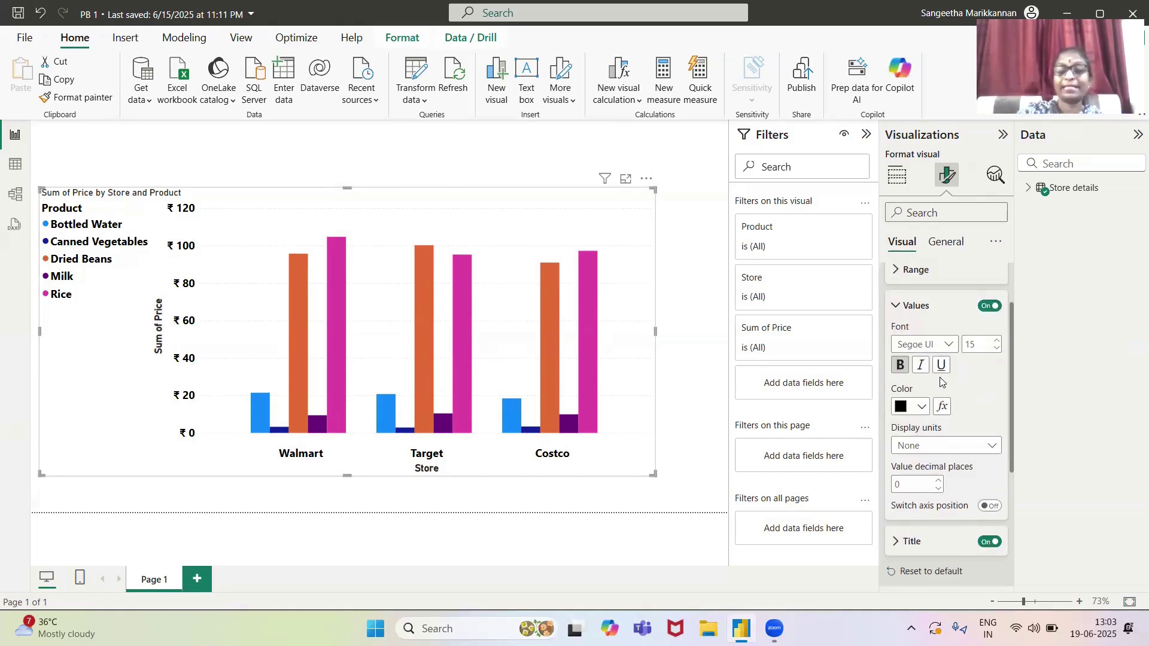
click(992, 447)
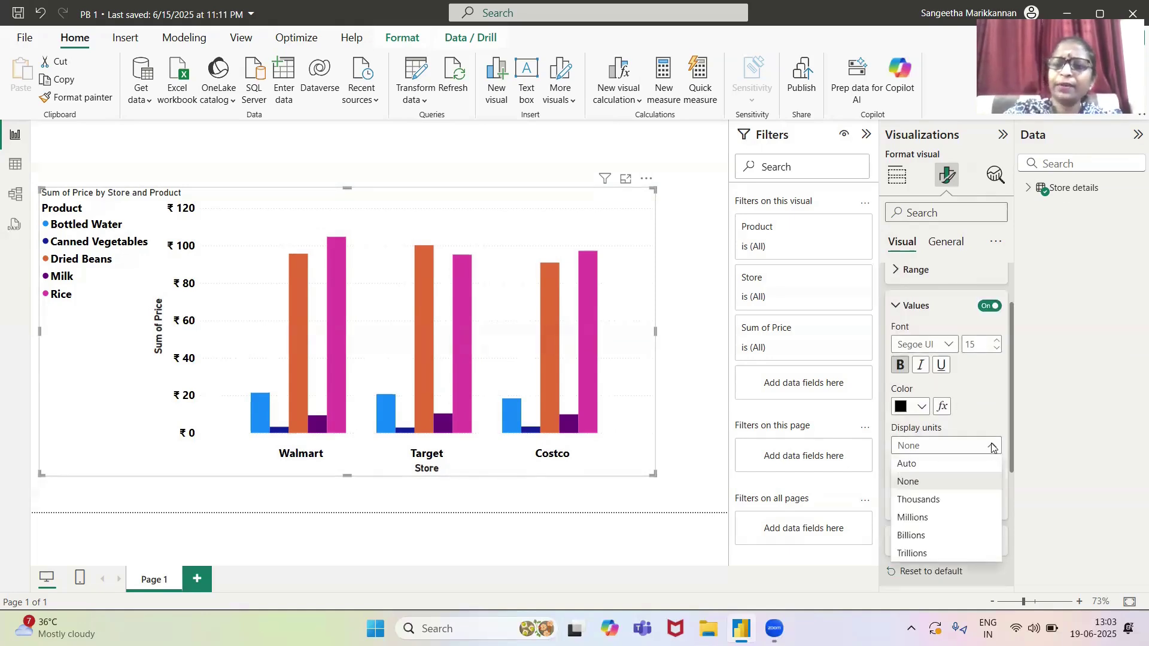
click(916, 501)
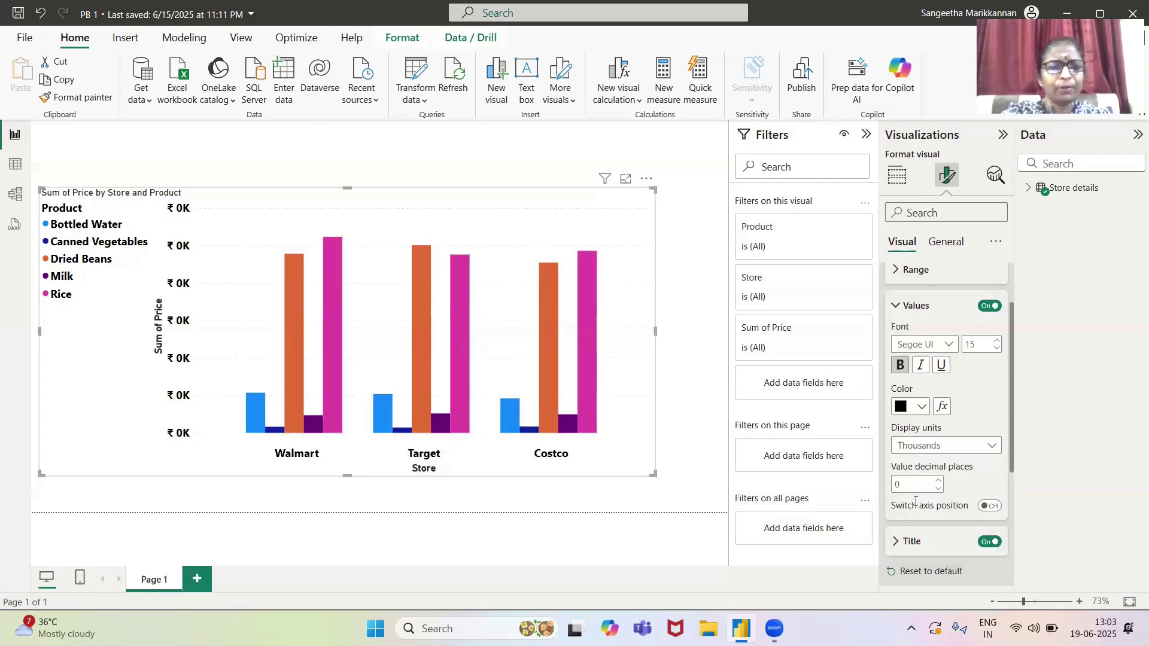
click(993, 448)
click(912, 519)
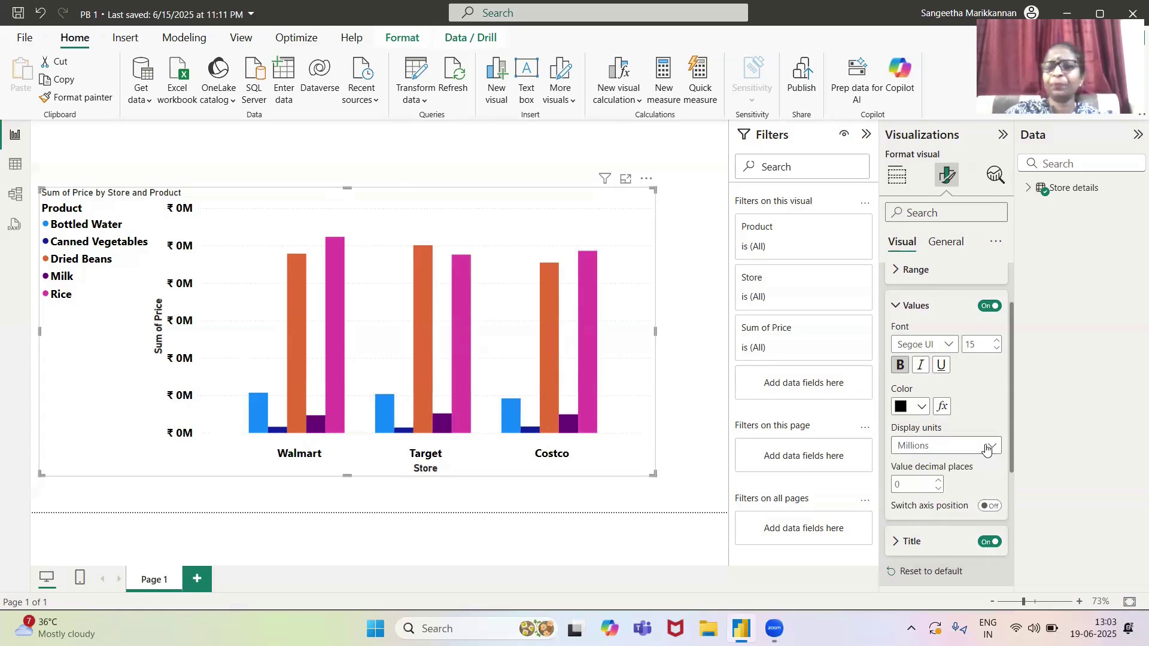
click(988, 447)
click(914, 489)
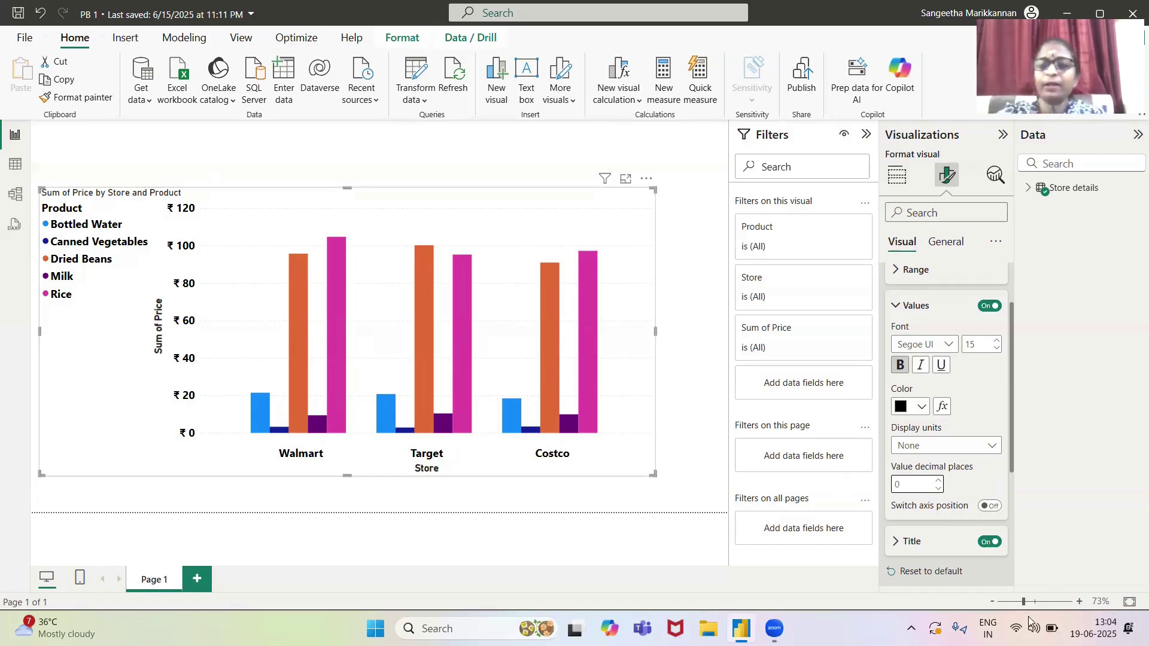
Switch the Y-axis to the opposite side of the chart and back again
click(991, 507)
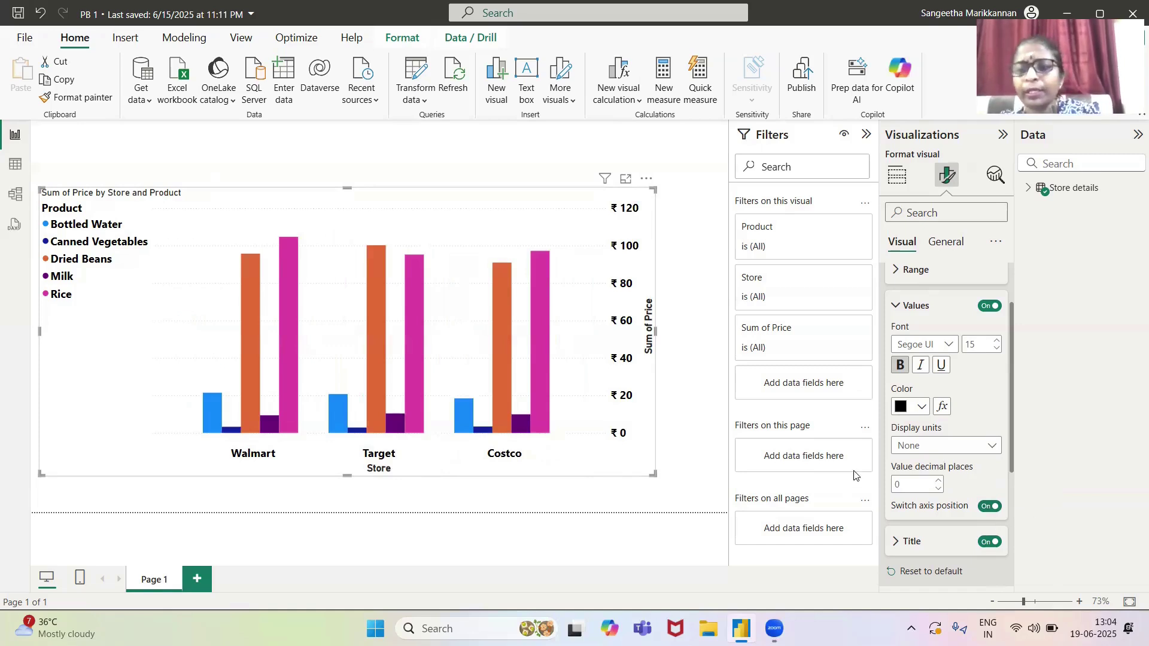
click(982, 509)
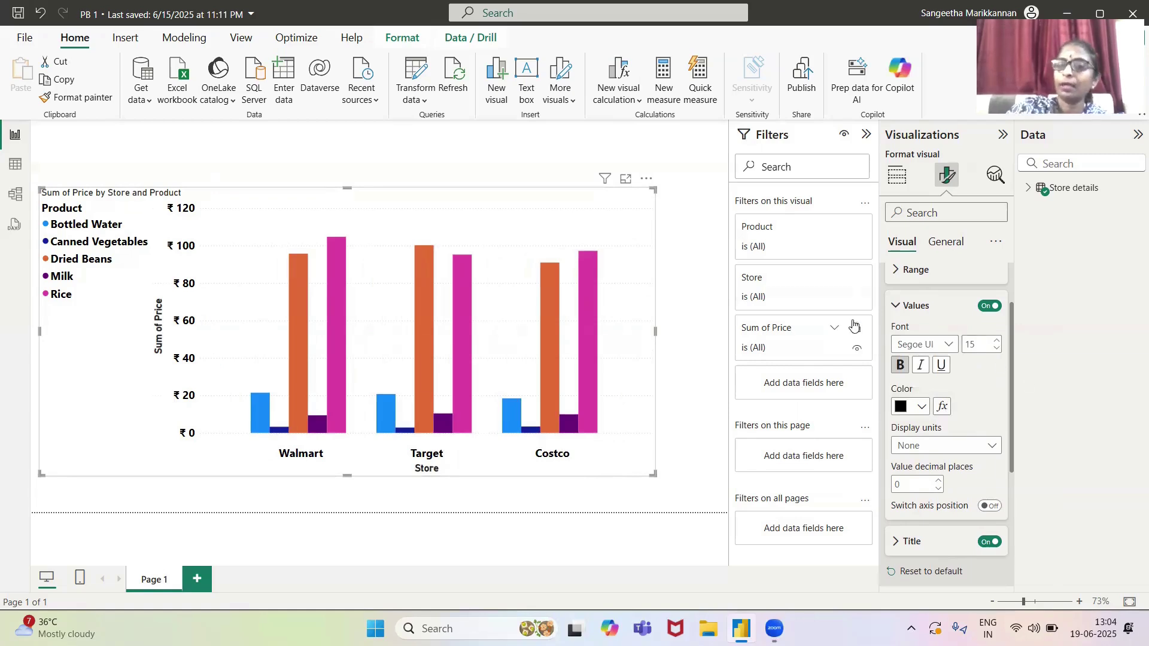
Format the Y-axis title in bold with a font size of 15
click(894, 308)
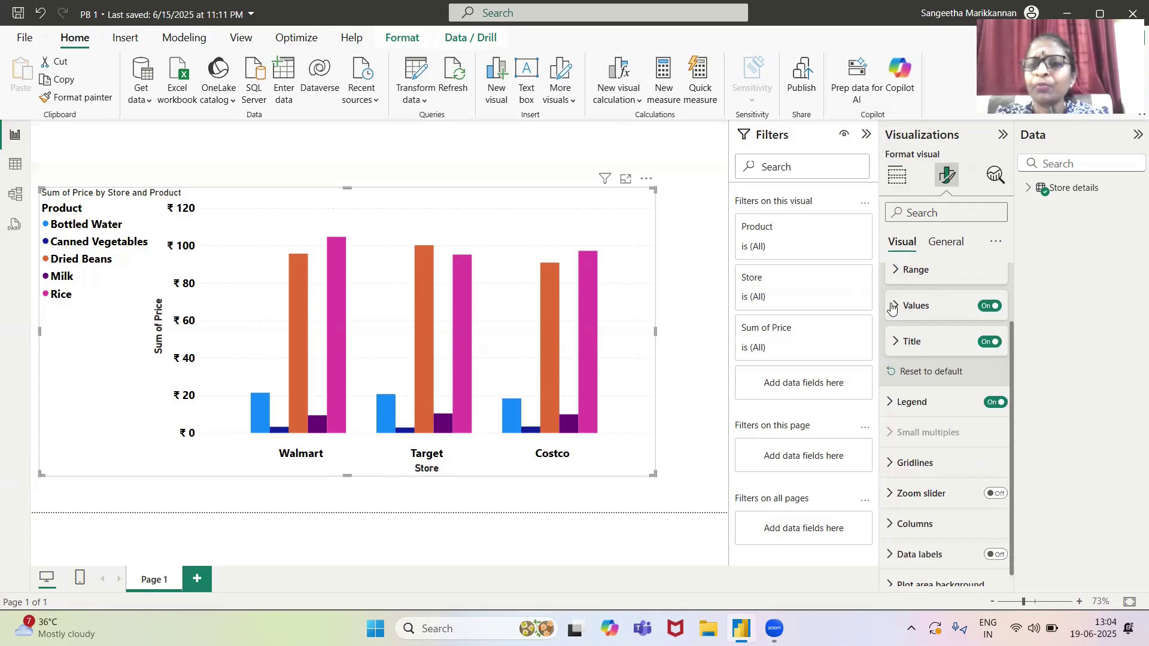
click(894, 342)
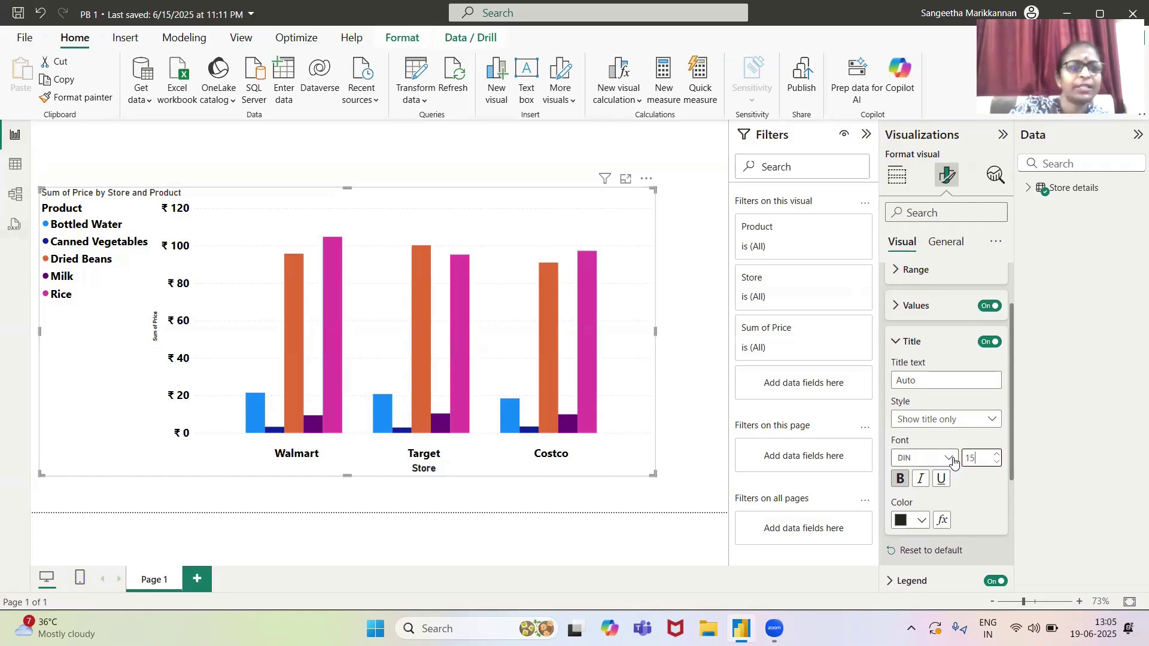
key(Return)
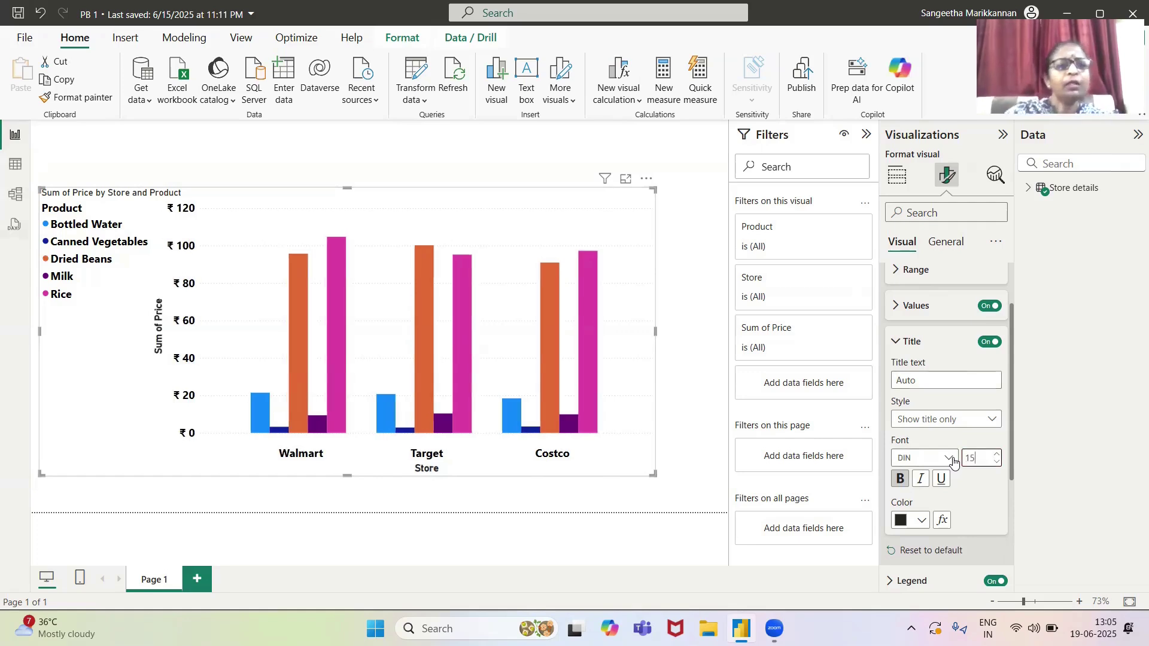
click(899, 479)
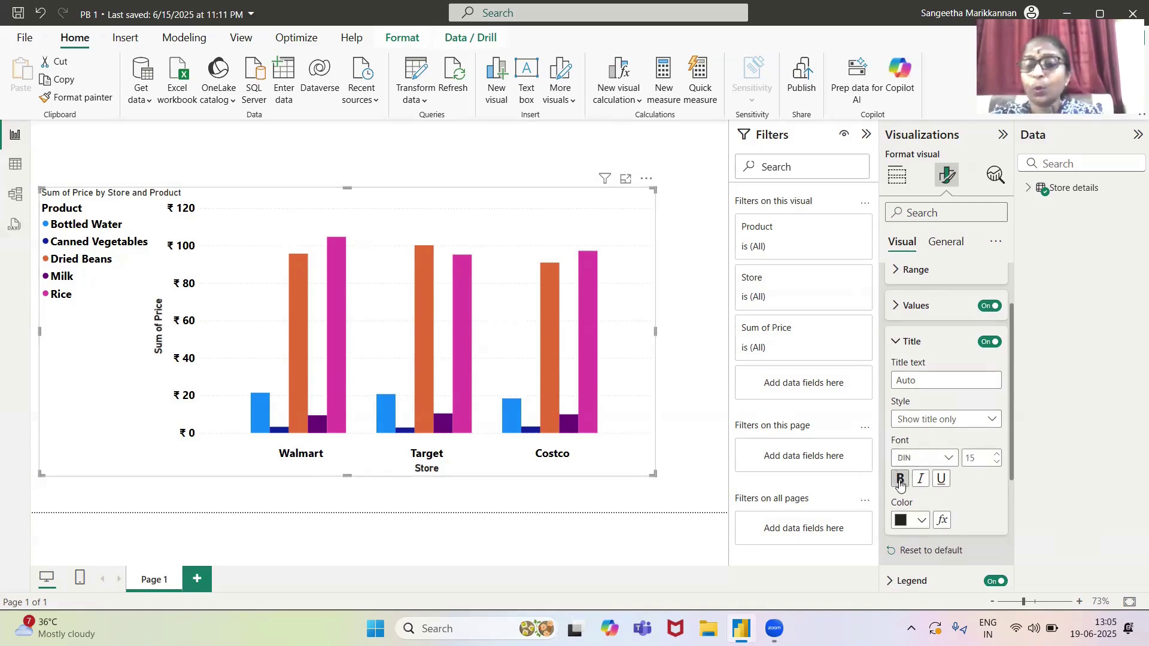
Try pink, dark navy, dark brown and bright blue as the Y-axis title color
click(921, 521)
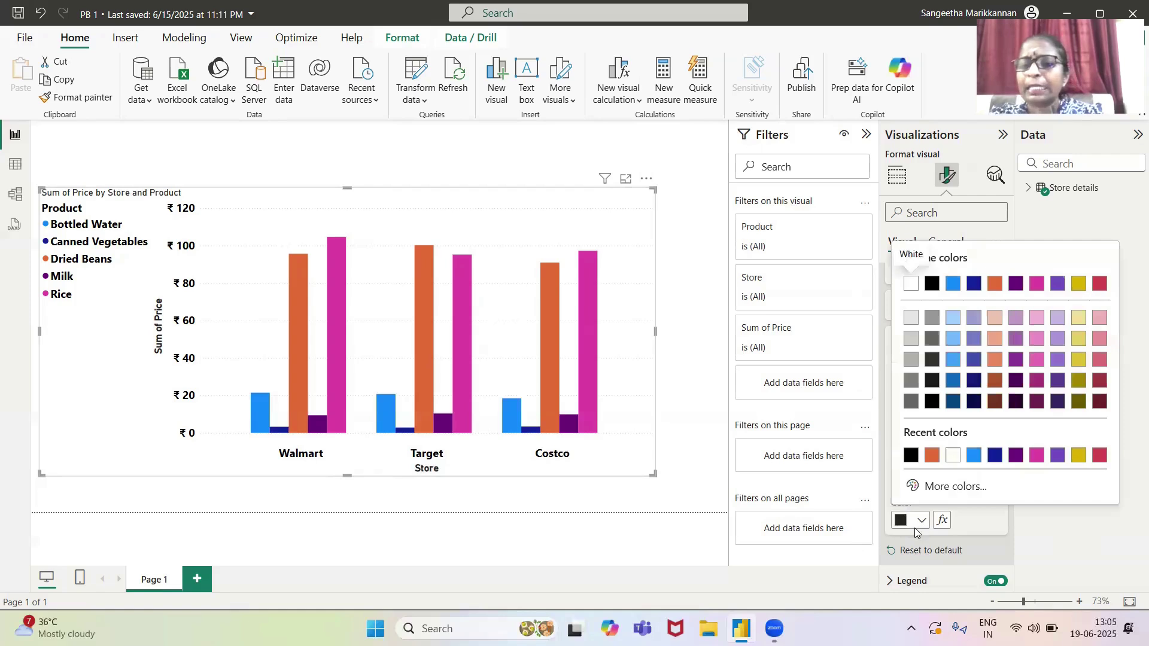
click(1037, 456)
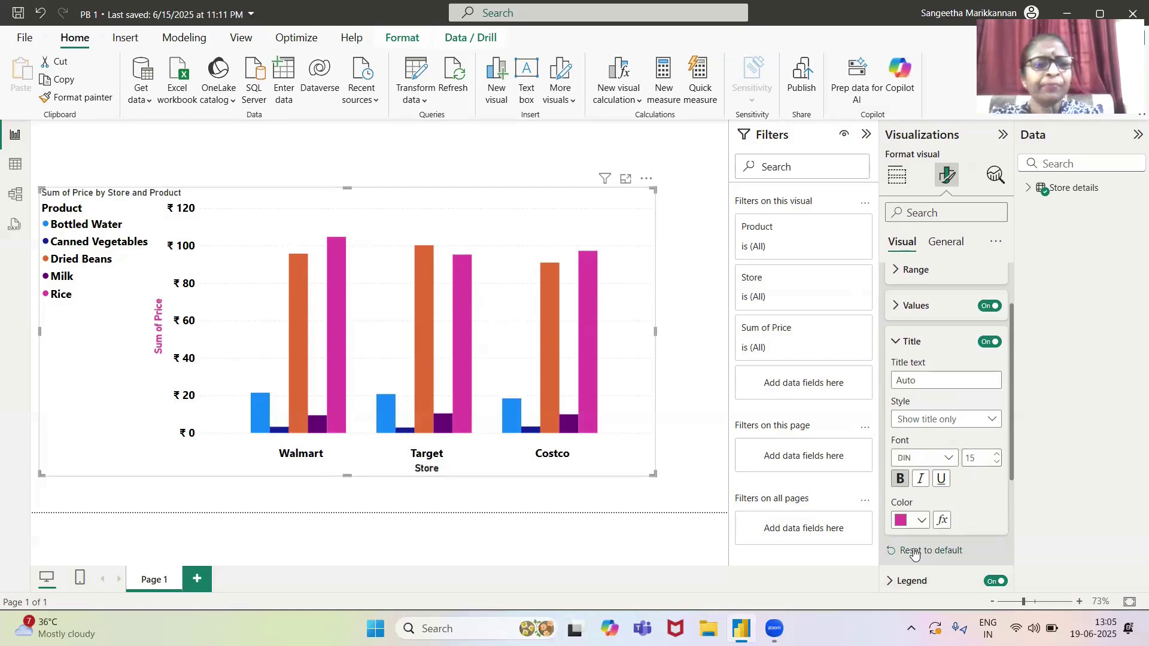
click(922, 521)
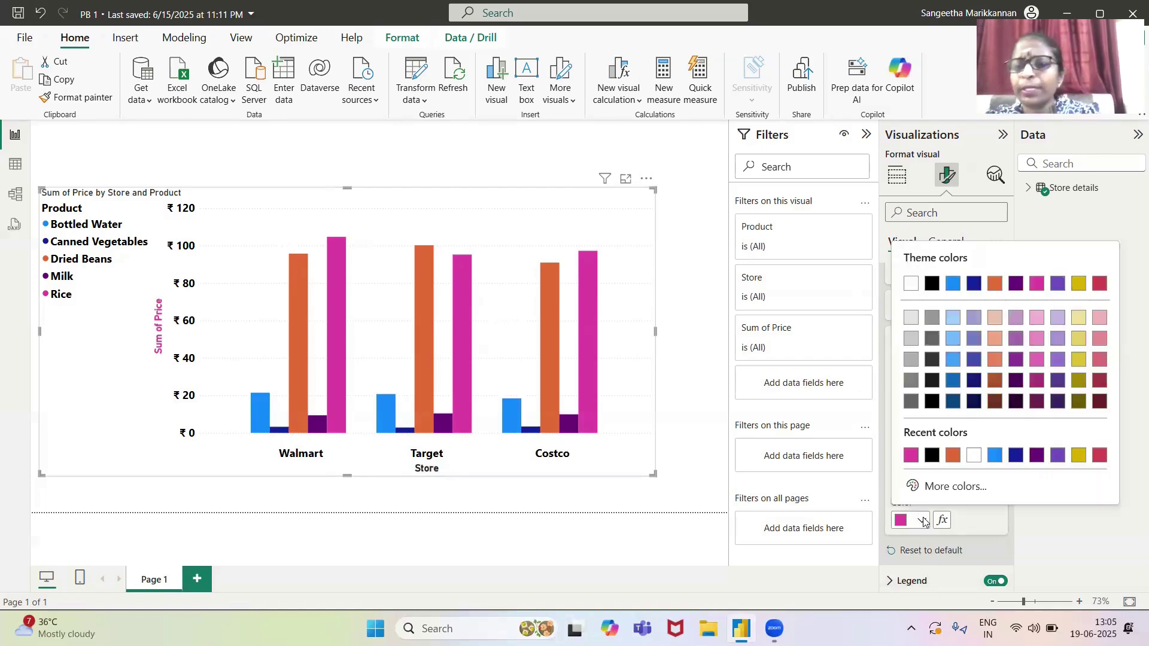
click(974, 403)
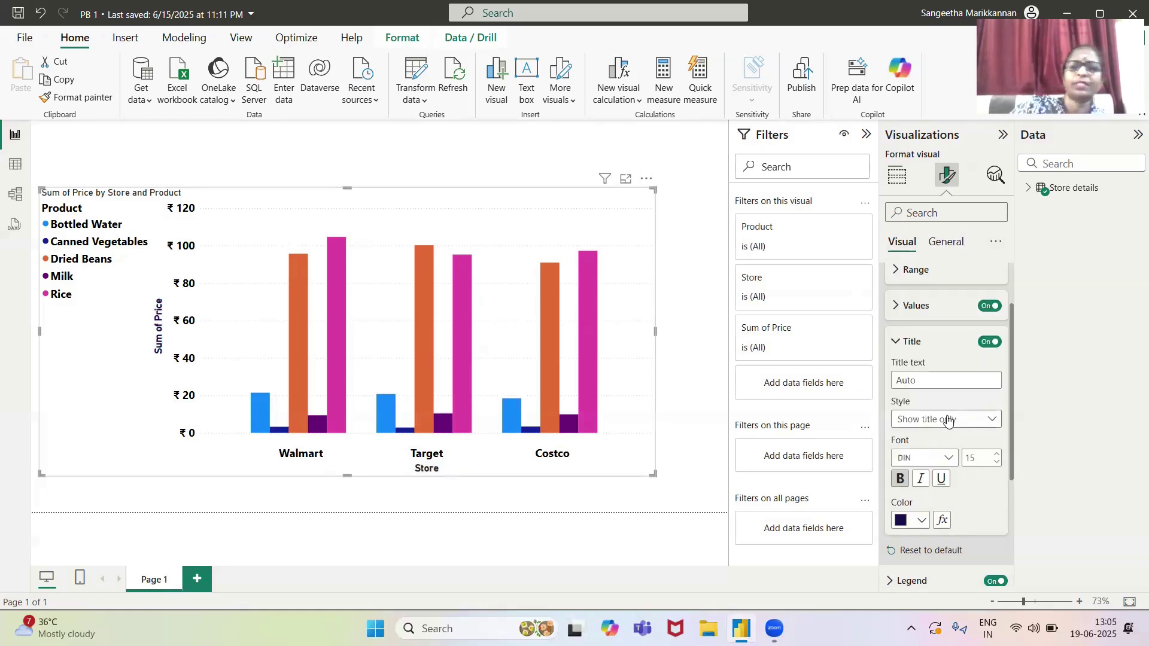
click(914, 522)
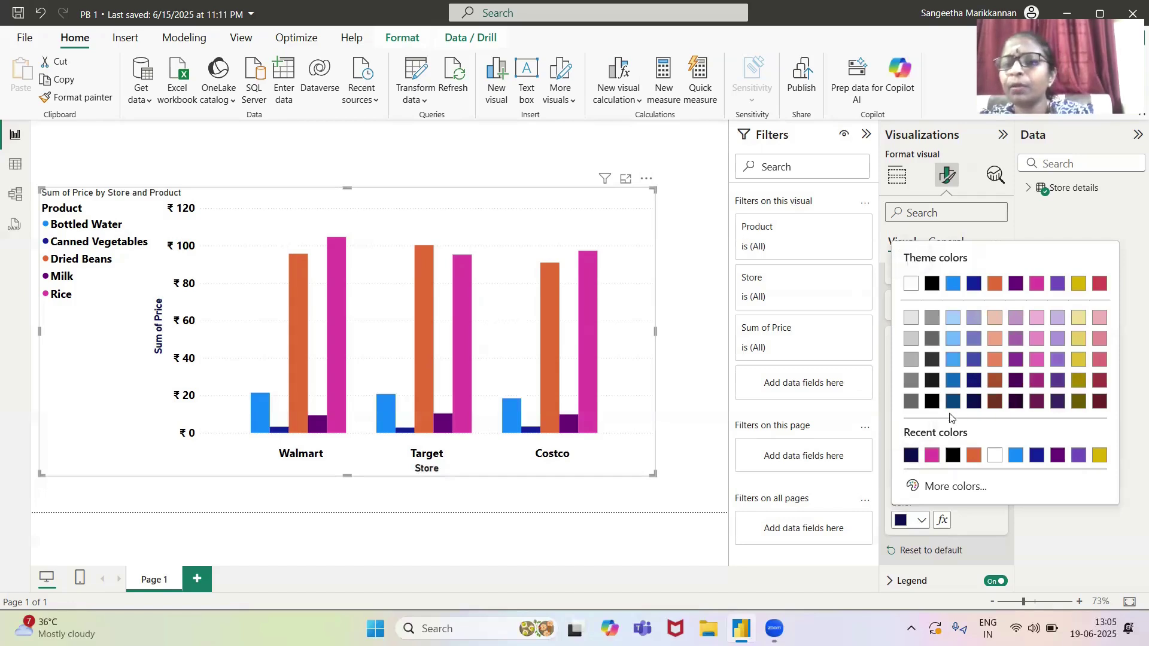
click(971, 407)
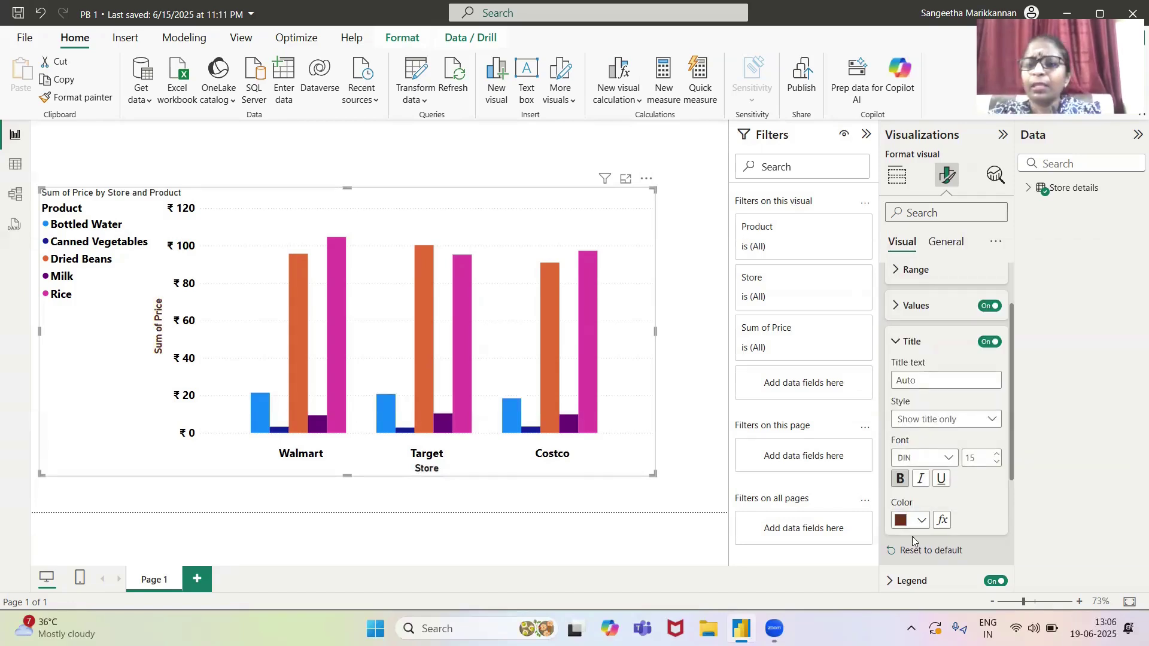
click(925, 523)
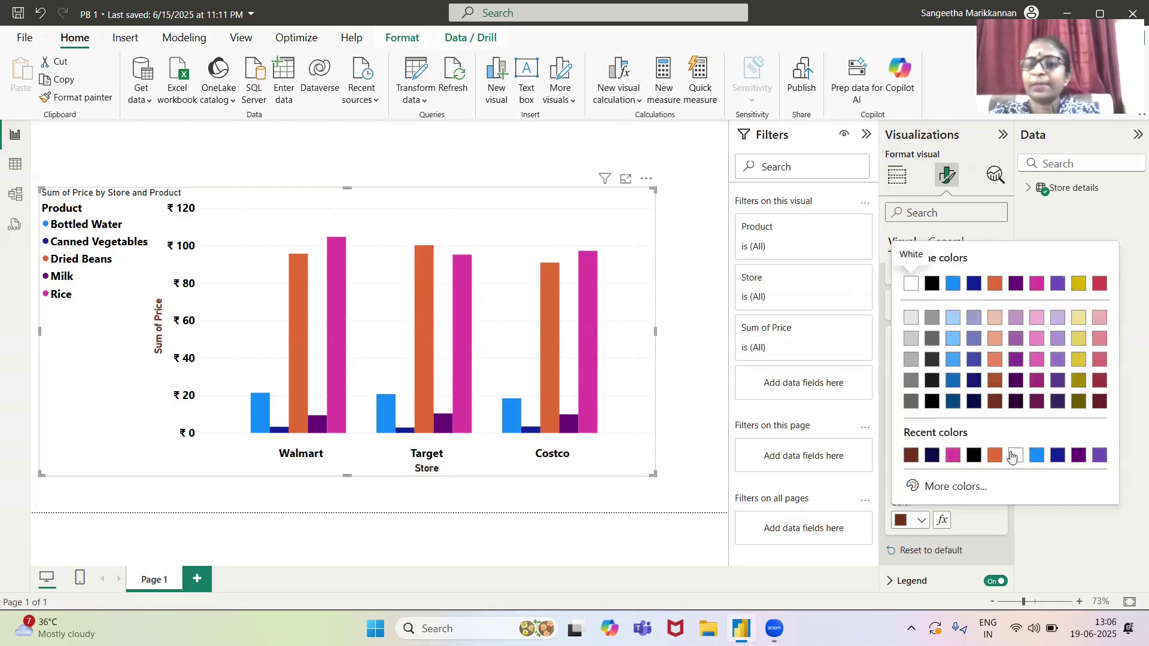
click(1038, 457)
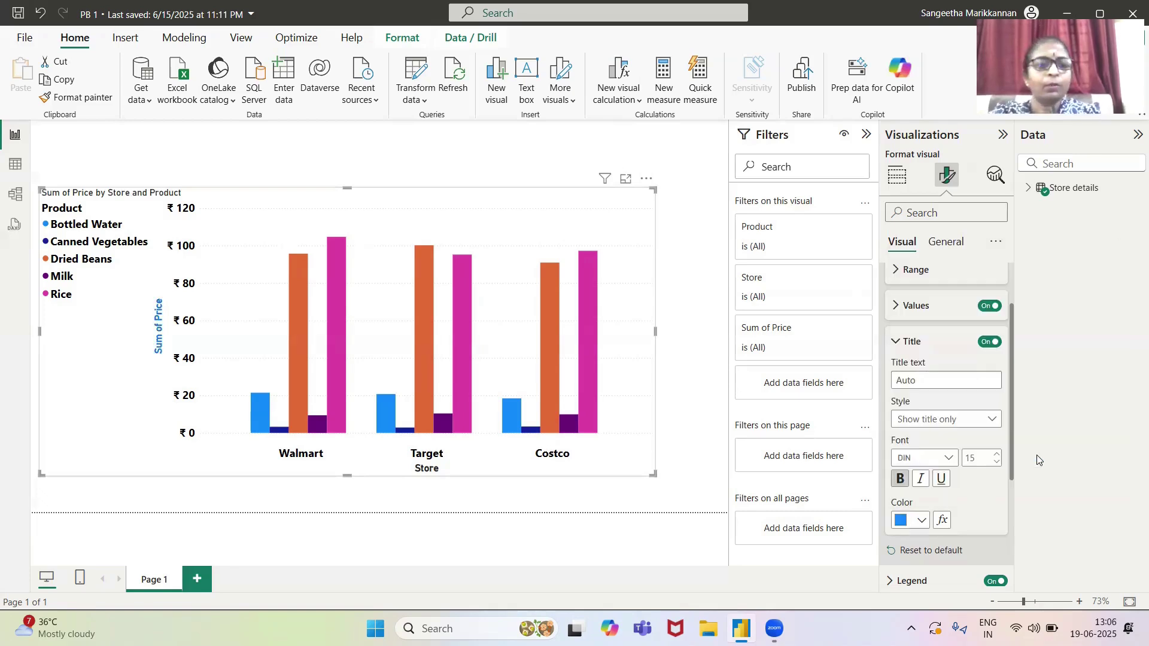
Set the Y-axis title color to black and close the title settings
click(920, 522)
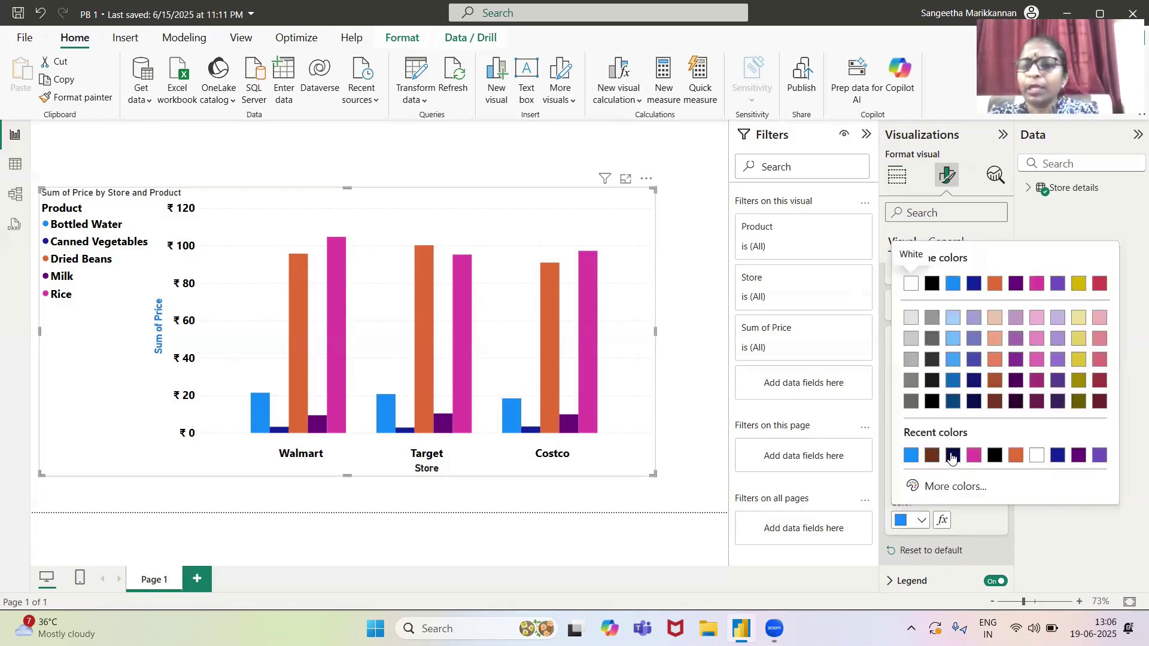
click(933, 285)
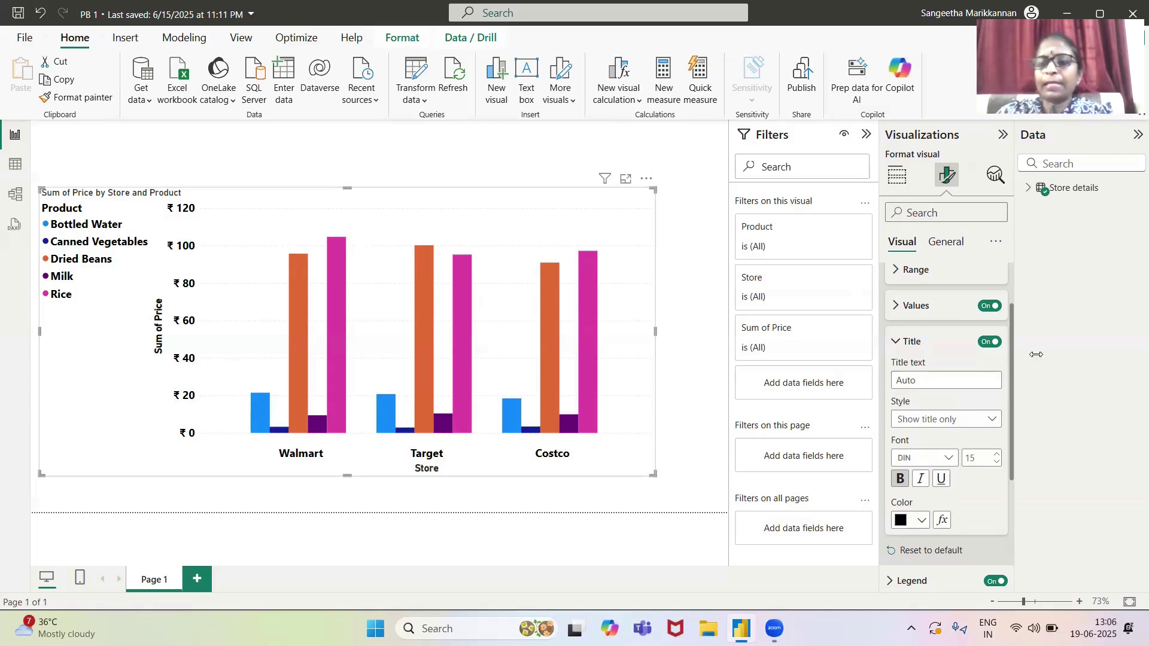
click(894, 343)
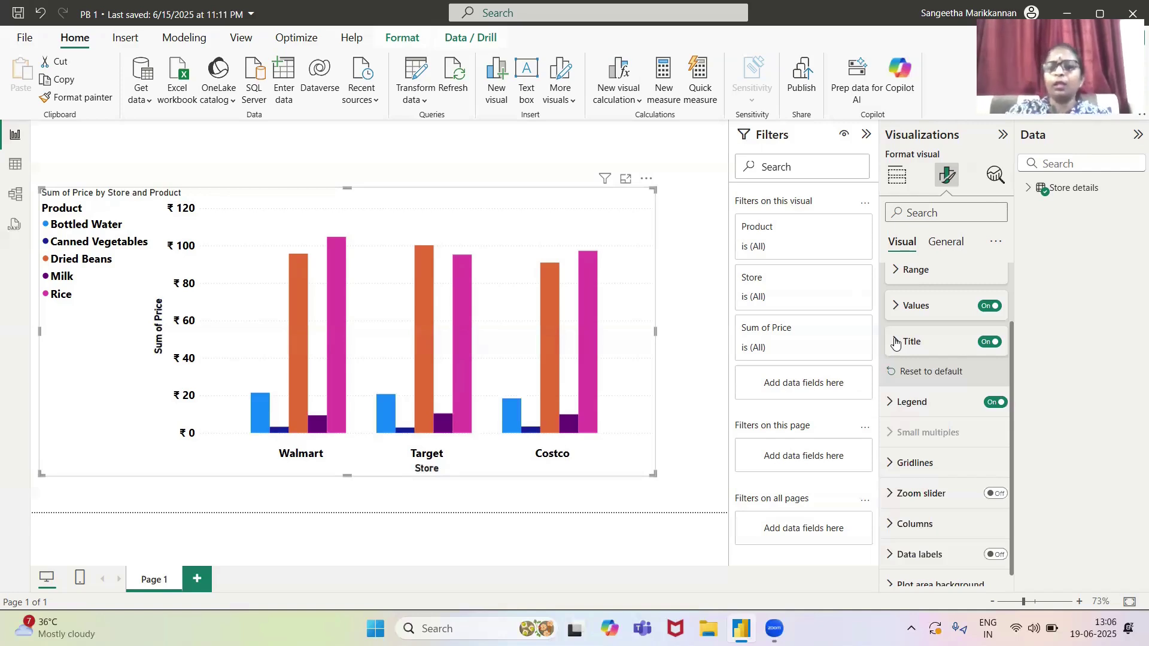
Open the legend settings and turn the chart's legend off and back on
click(887, 406)
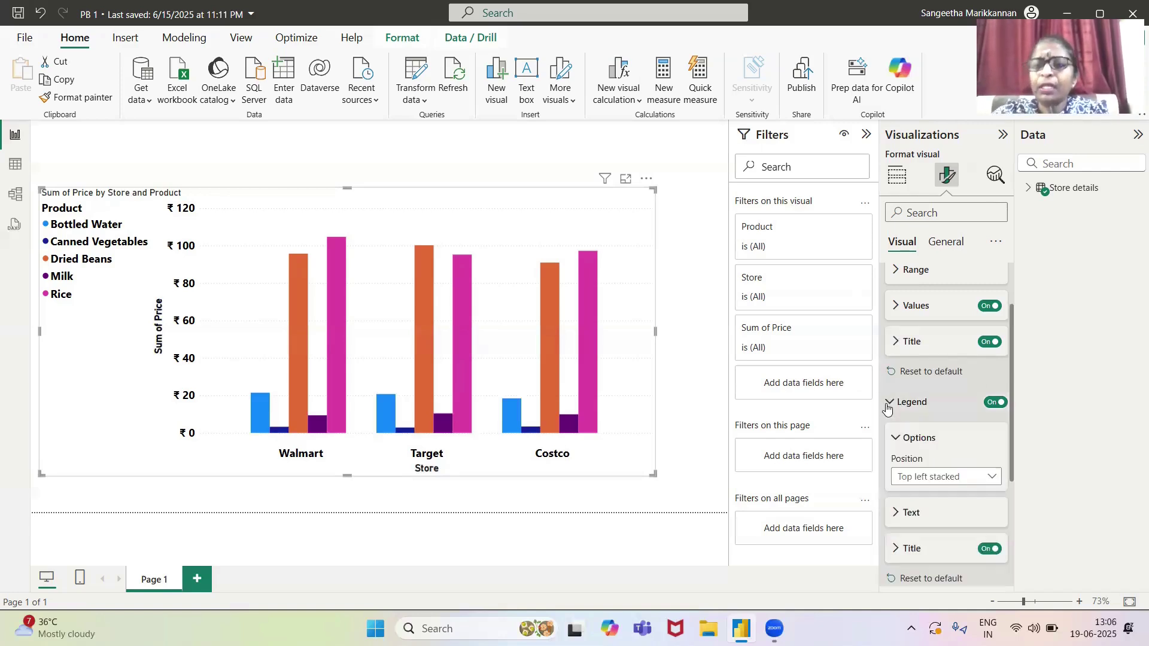
click(988, 406)
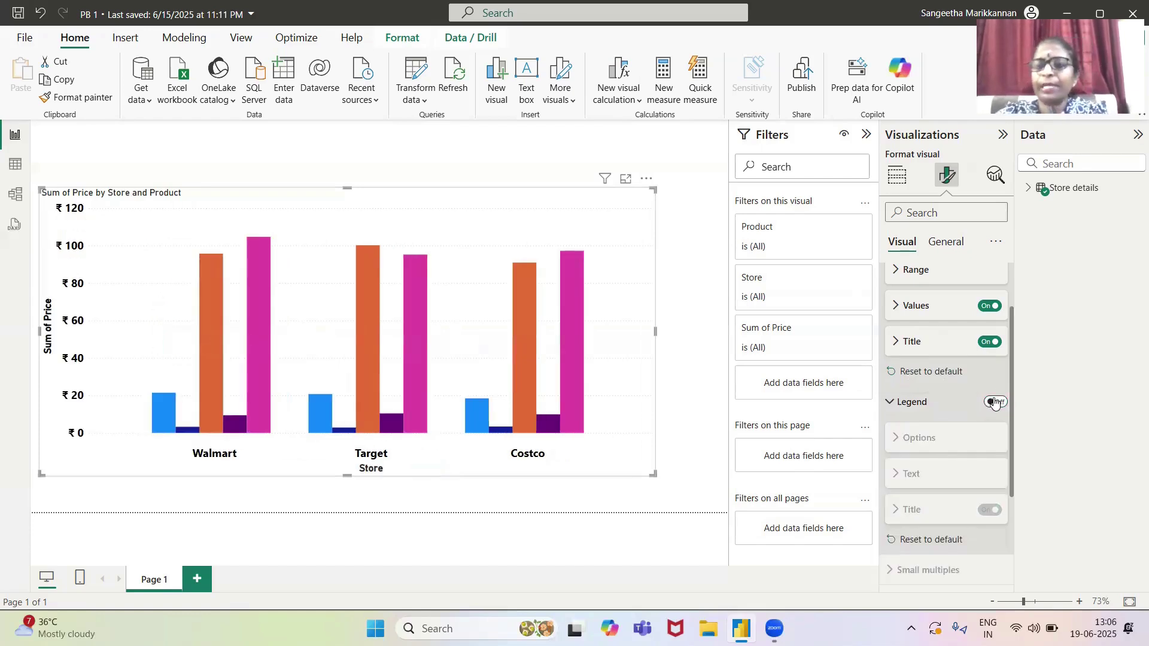
click(998, 406)
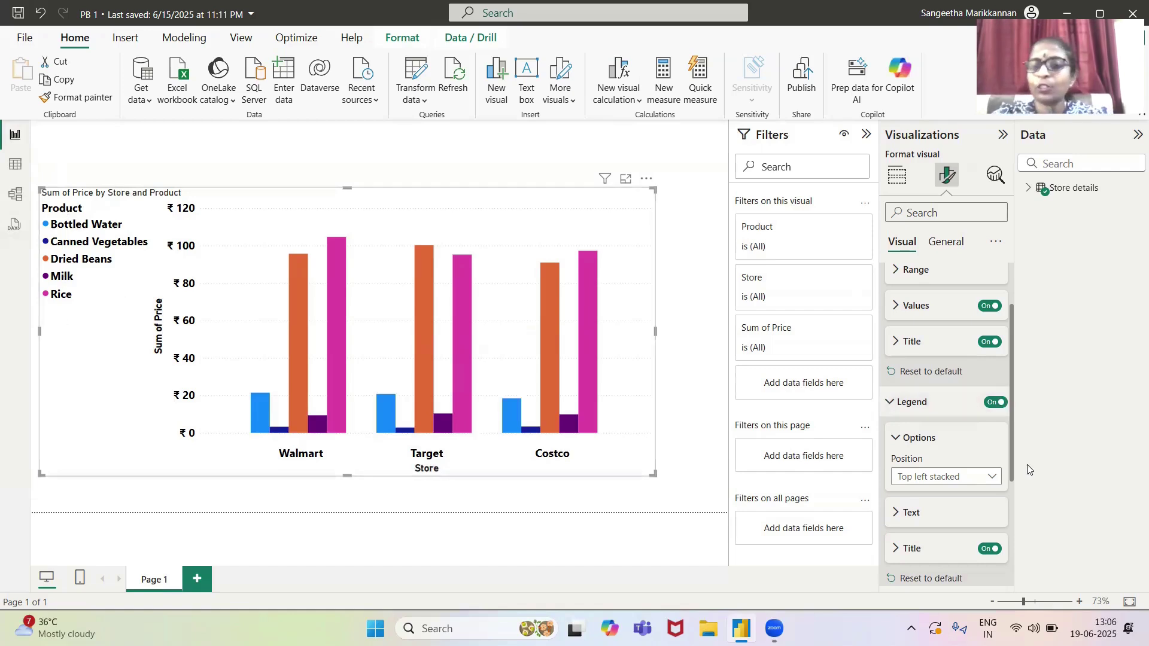
Set the legend position to Top left and highlight the Rice columns through the legend
click(993, 479)
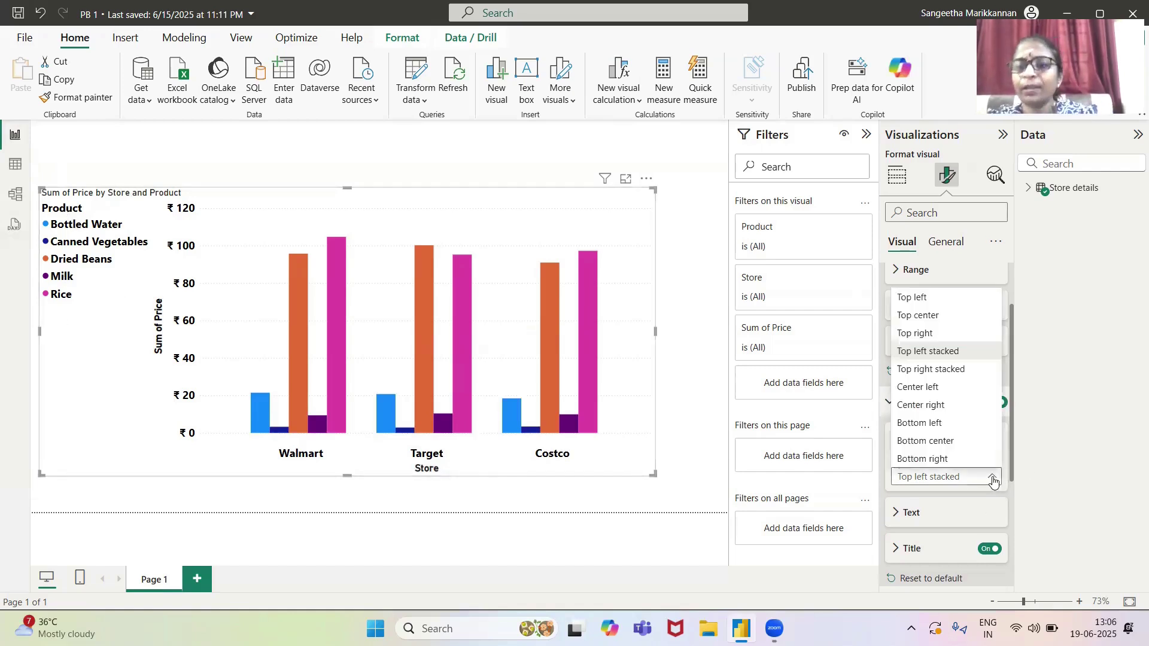
click(917, 299)
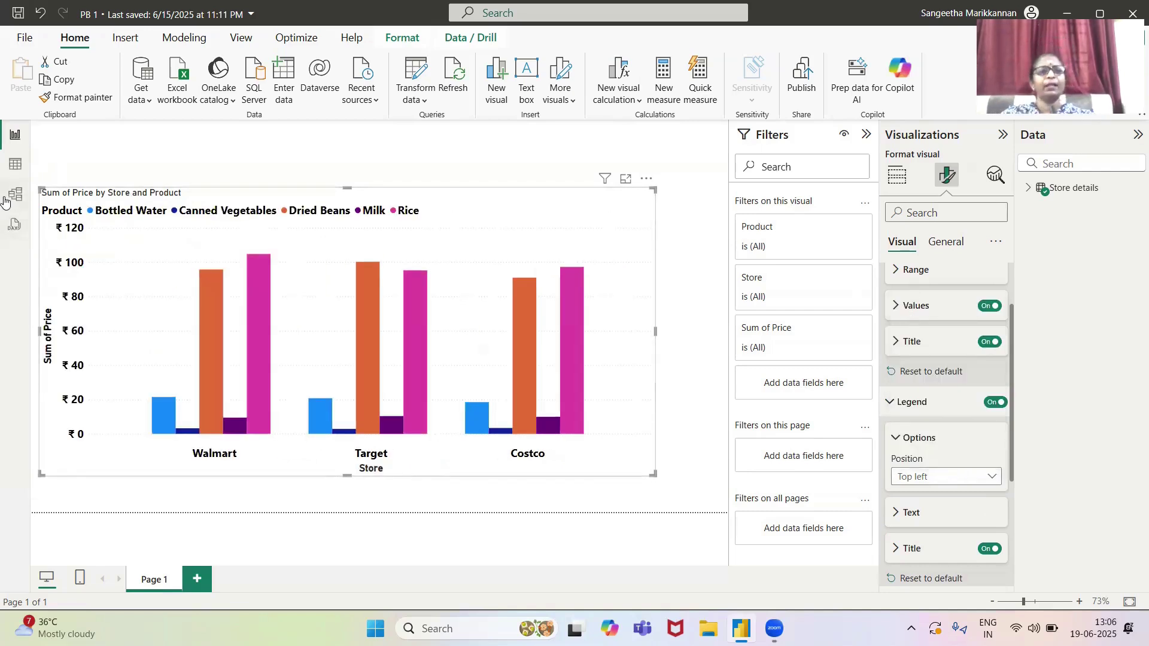
click(392, 211)
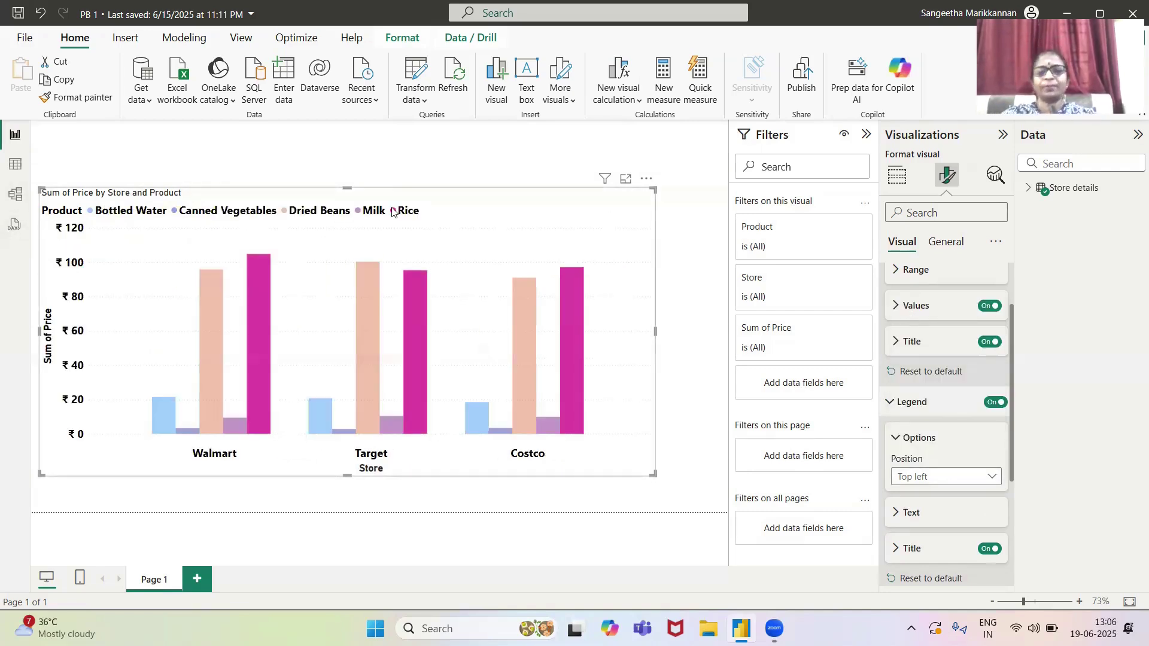
Try the Top right legend position and set it back to Top left stacked
click(985, 477)
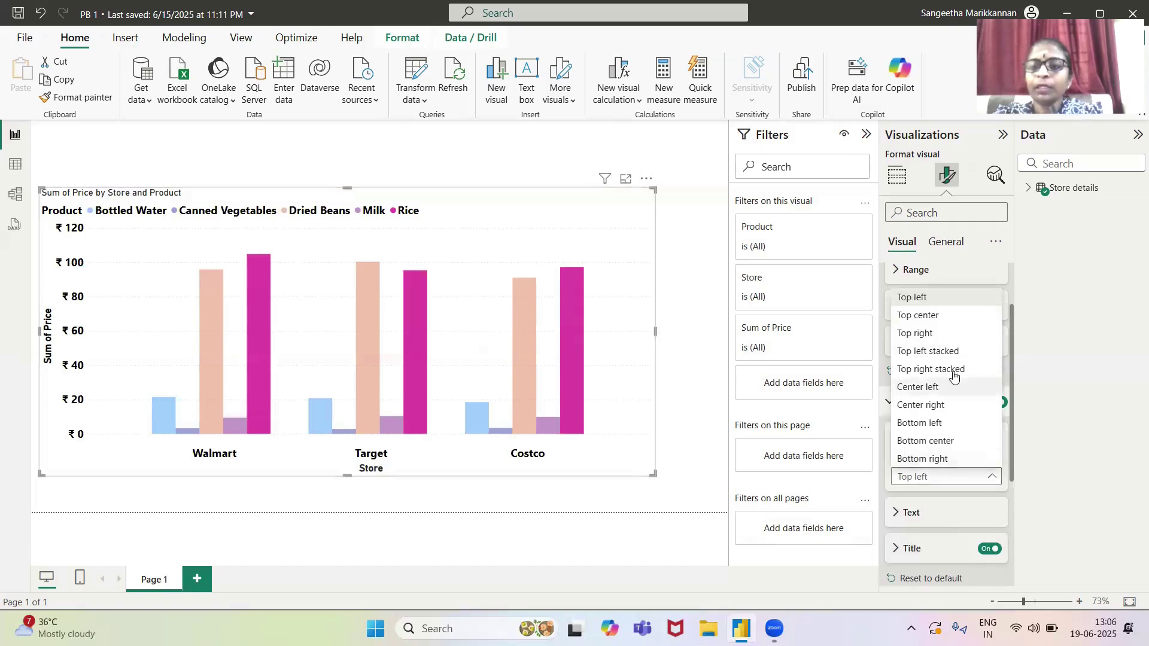
click(934, 333)
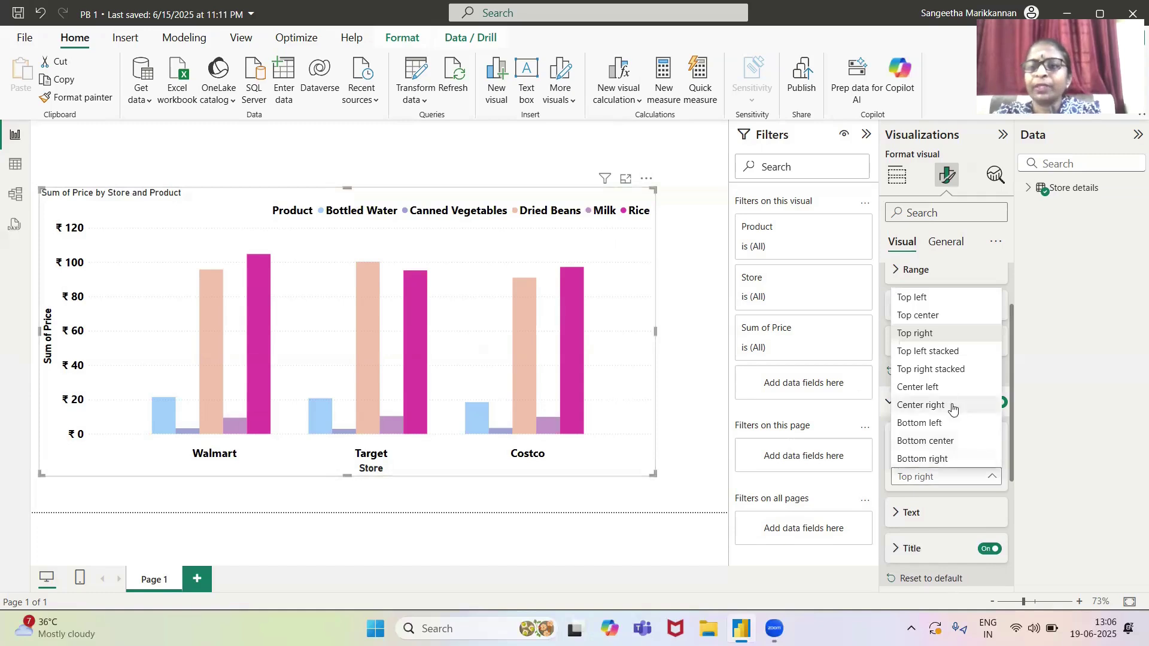
click(932, 351)
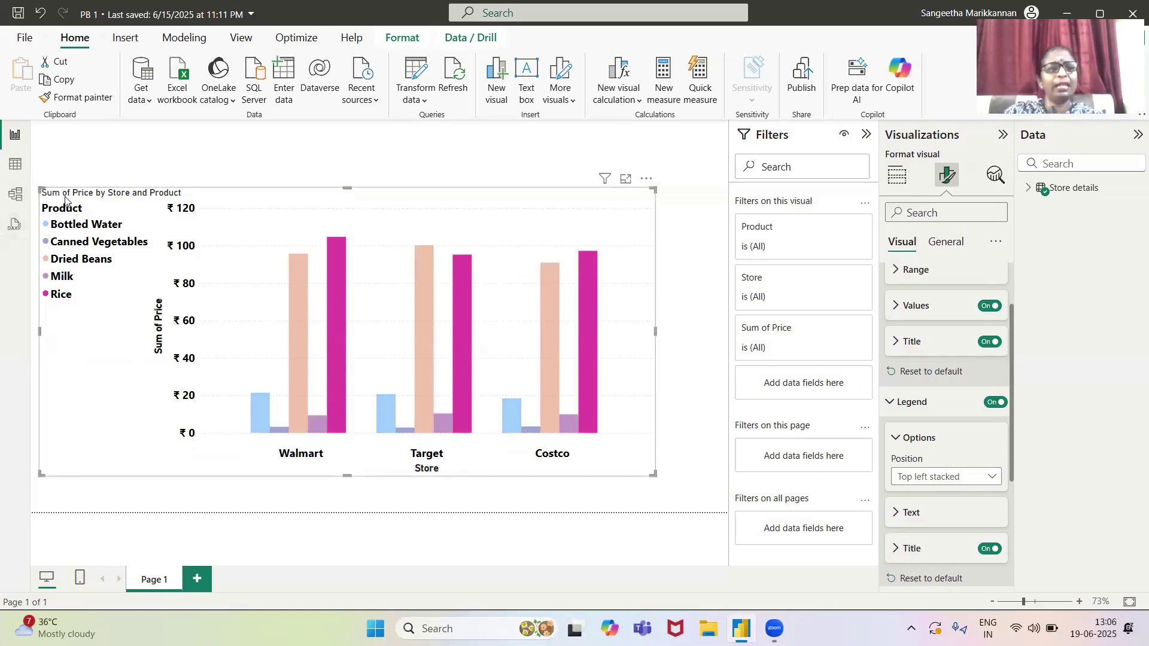
Try the Top right stacked, Center left and Center right positions for the legend
click(995, 477)
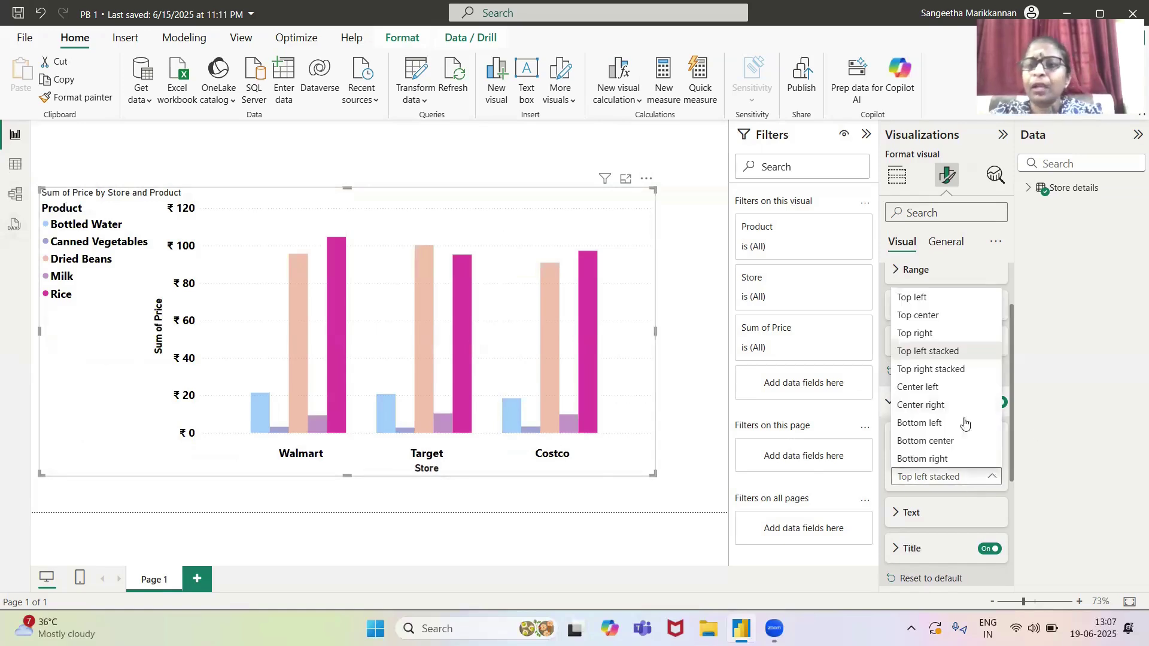
click(951, 367)
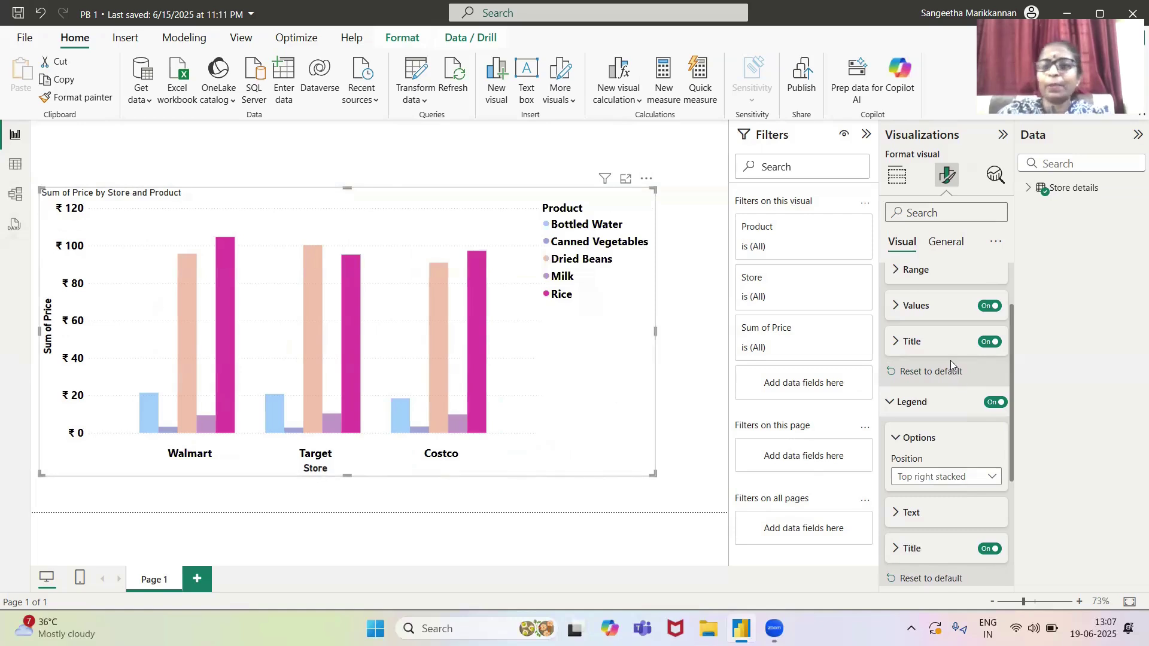
click(973, 477)
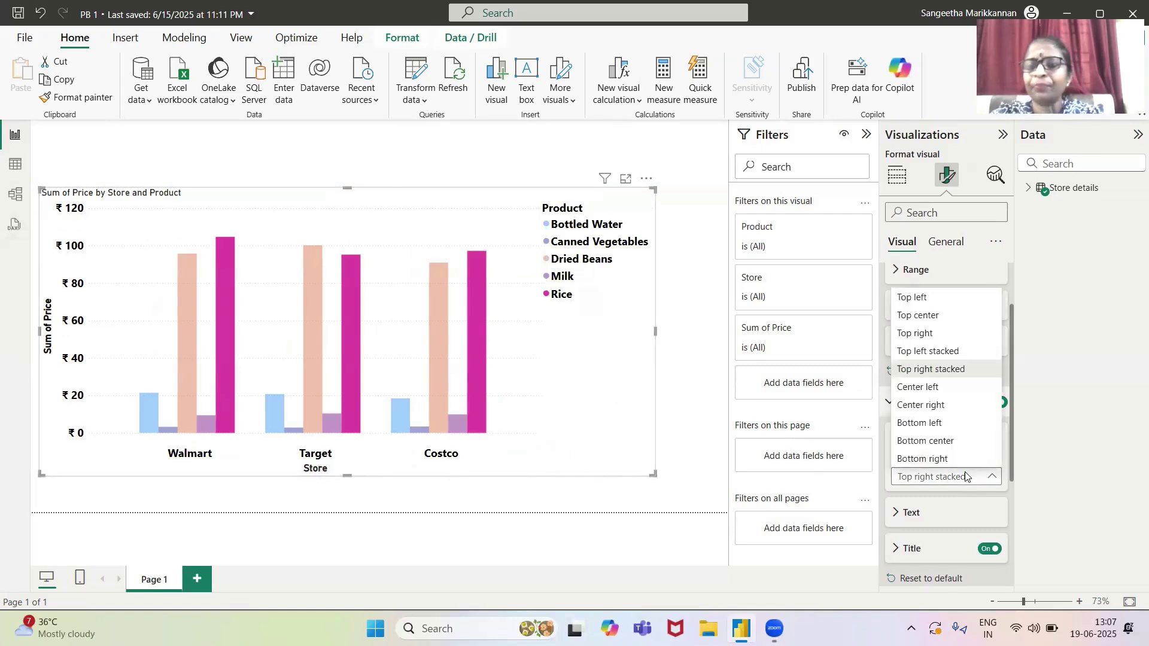
click(920, 389)
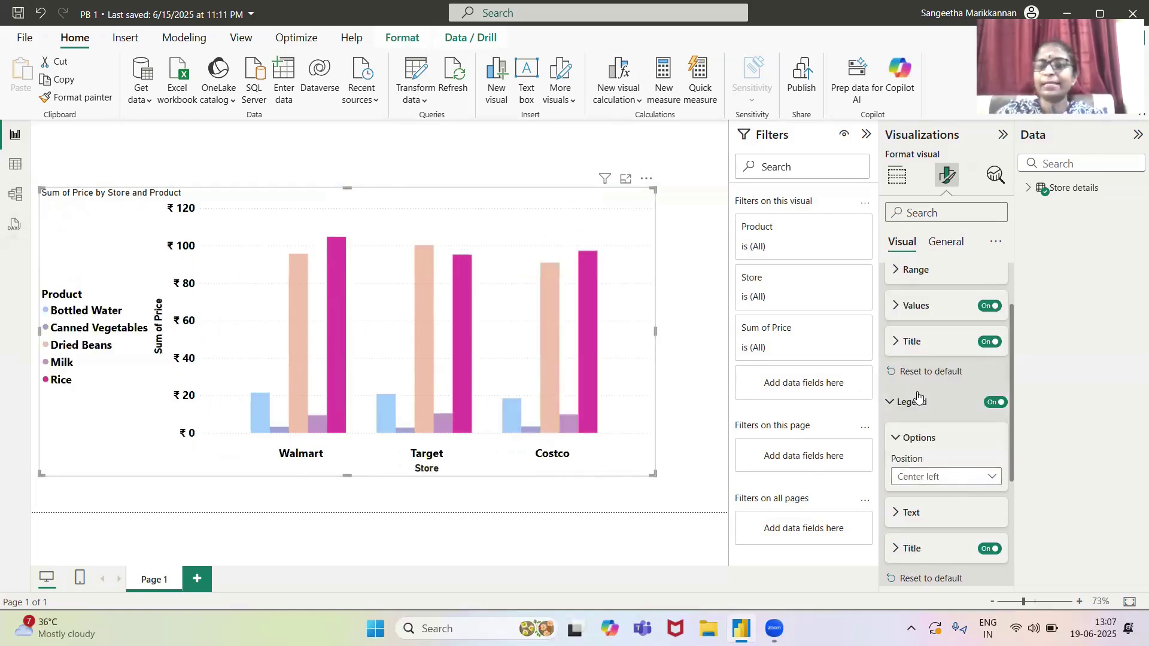
click(977, 477)
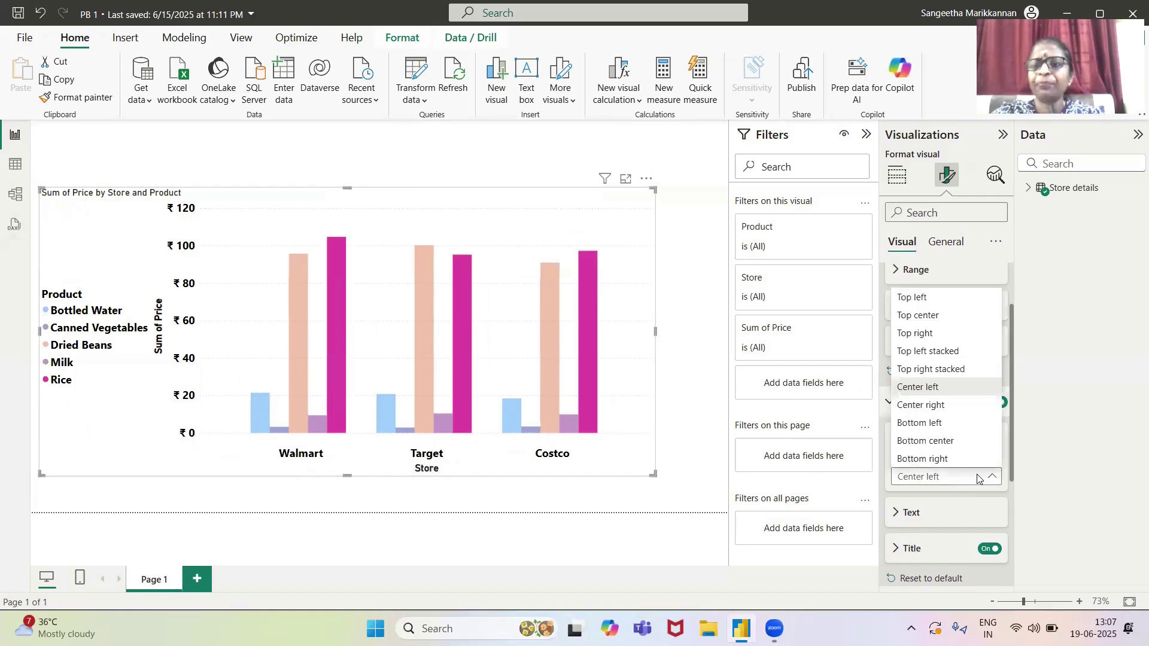
click(934, 406)
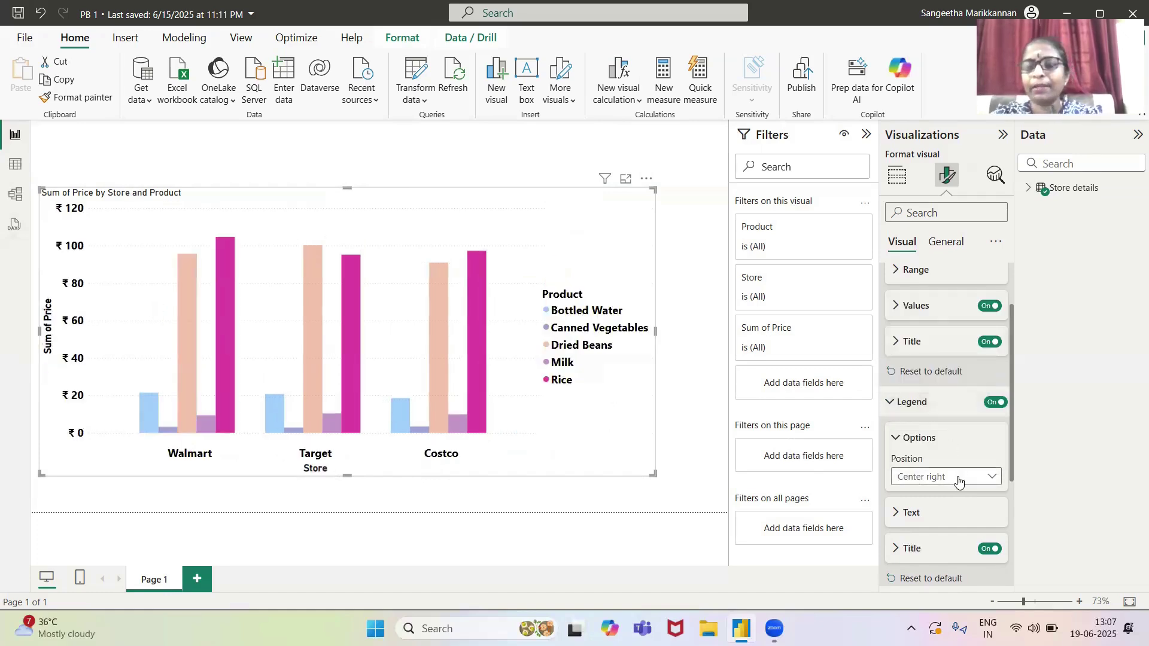
Try the Bottom left and Bottom center legend positions and set the legend to Bottom right
click(958, 477)
click(923, 423)
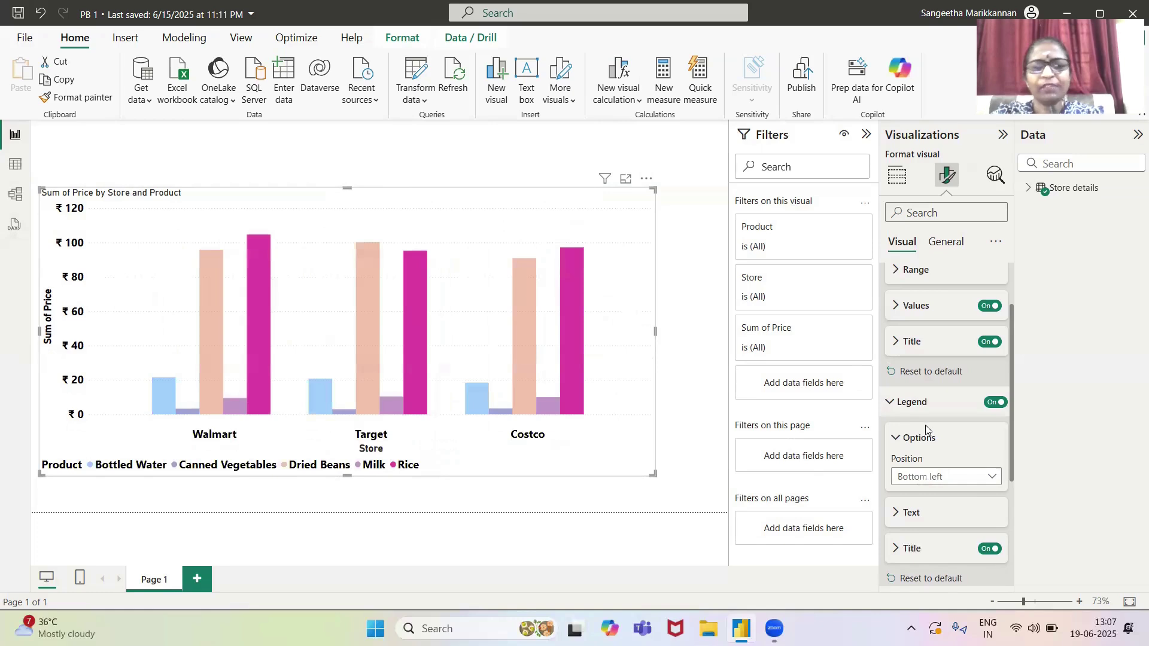
click(970, 479)
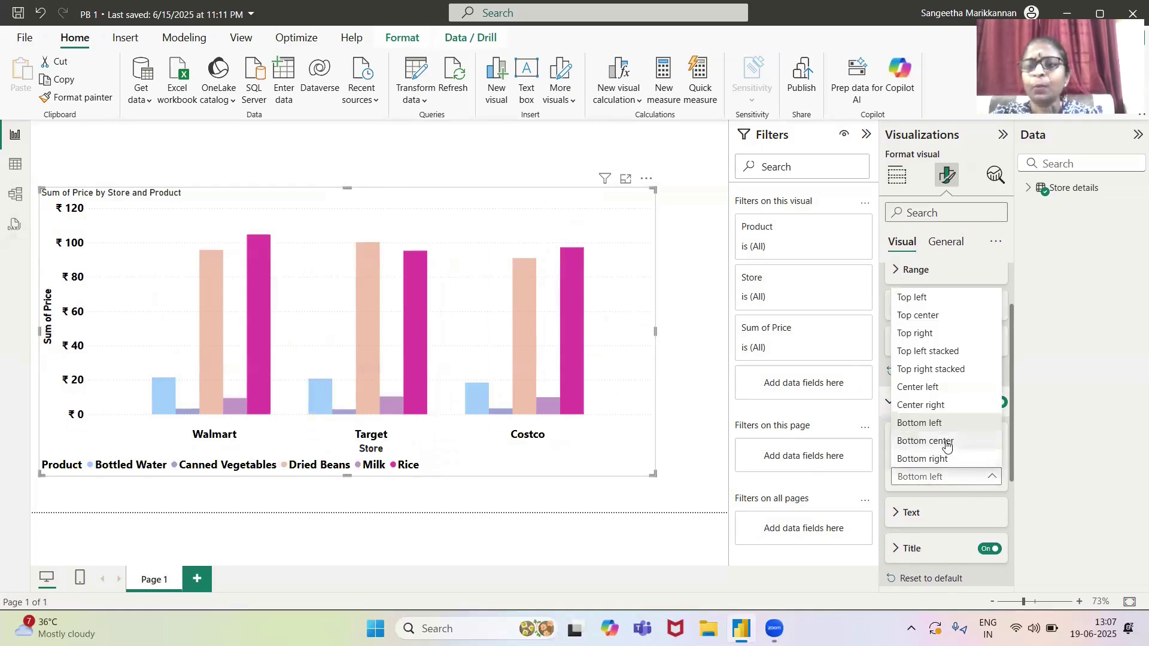
click(944, 441)
click(973, 473)
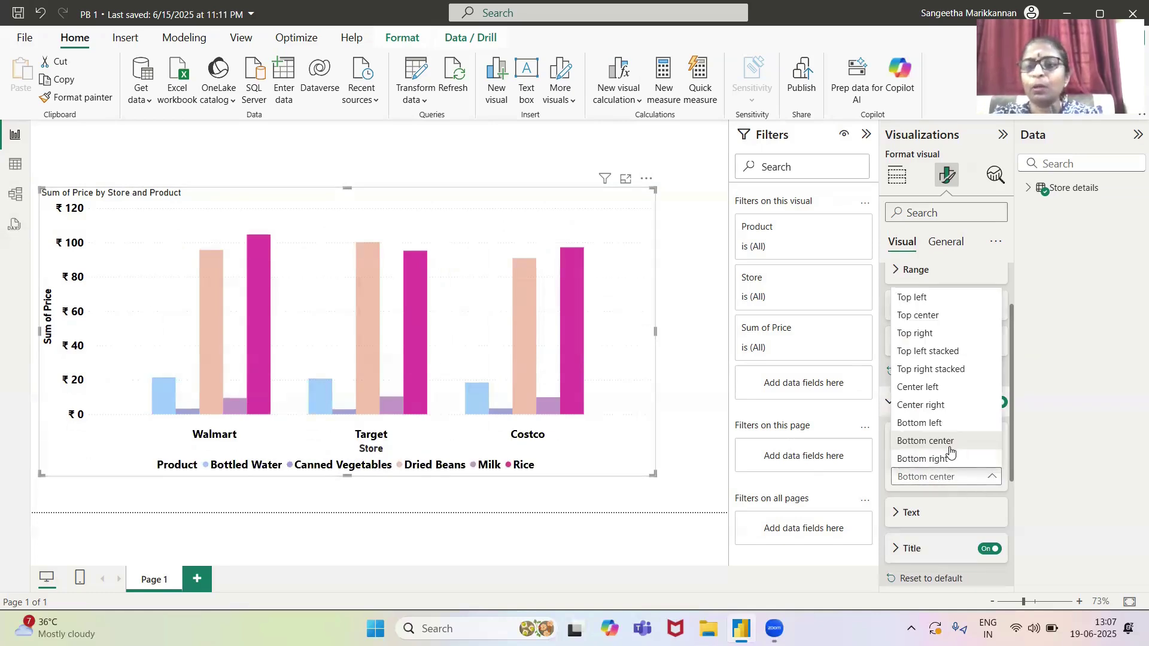
click(957, 456)
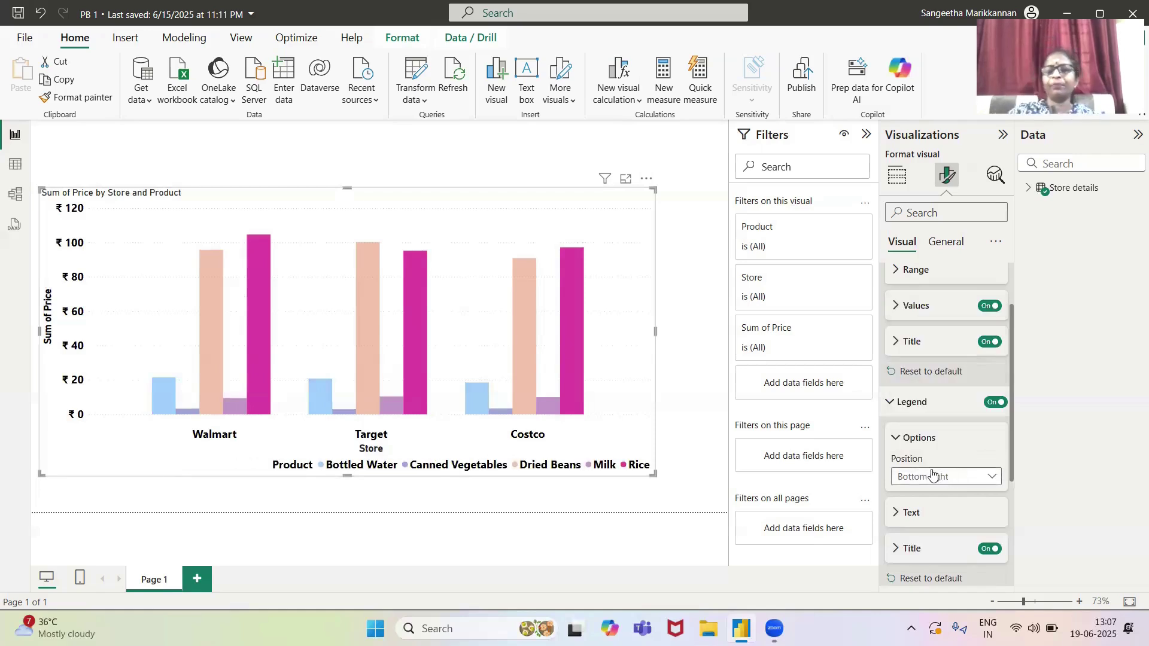
Set the legend position to Top left stacked and the legend text size to 15
click(934, 473)
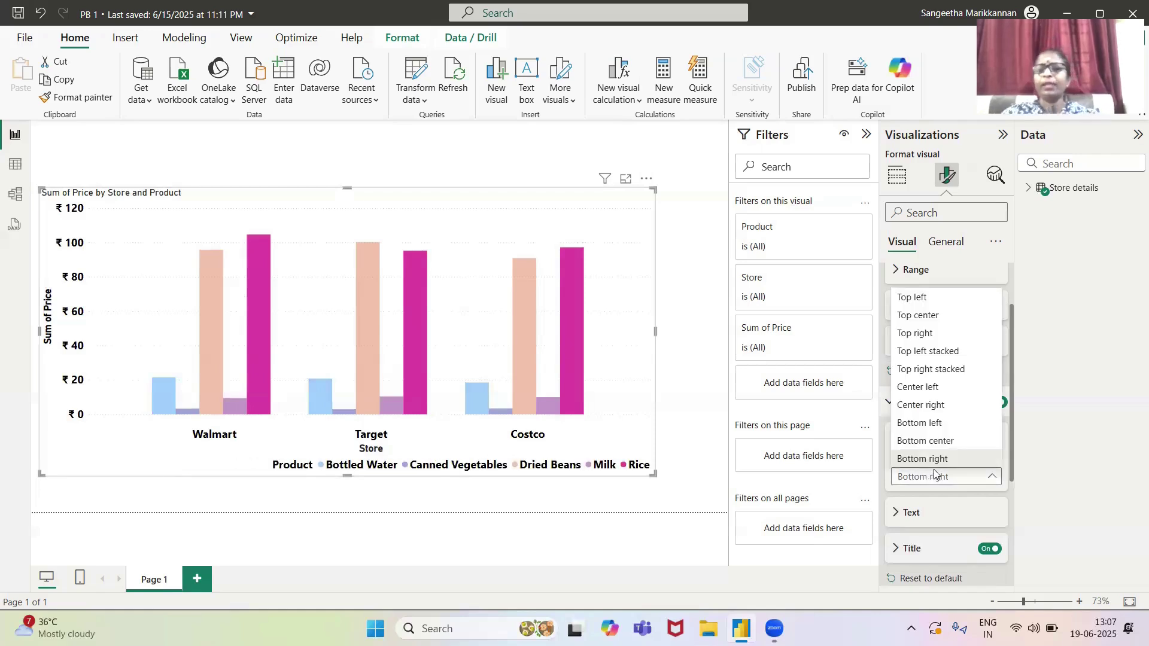
click(924, 353)
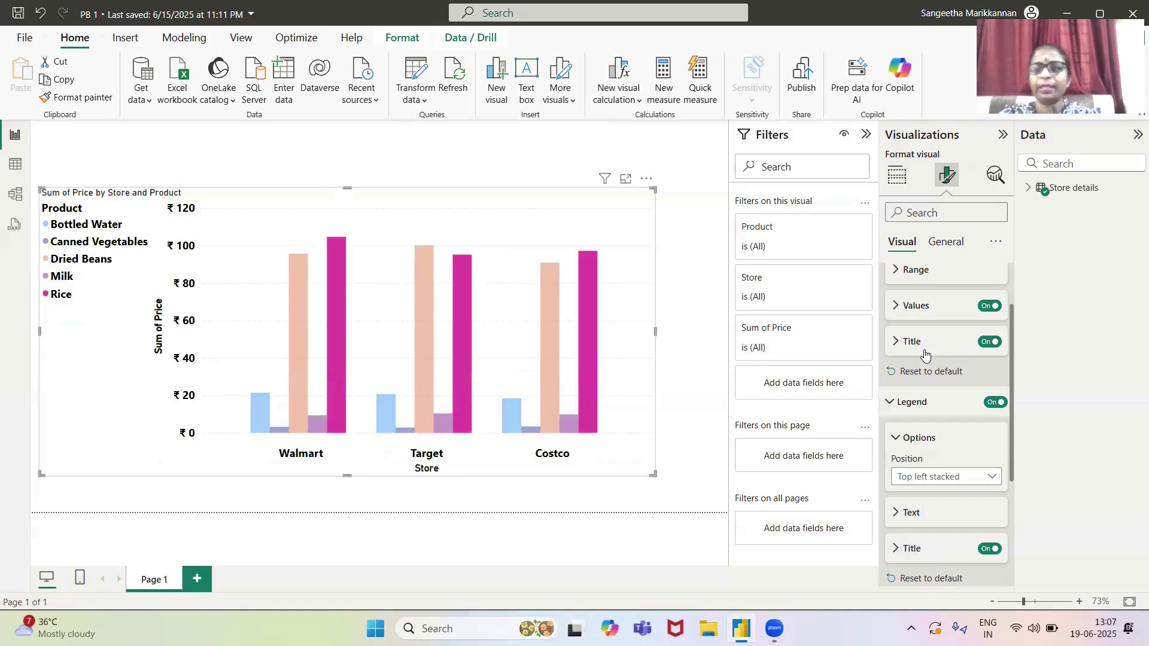
scroll(951, 413, down, 2)
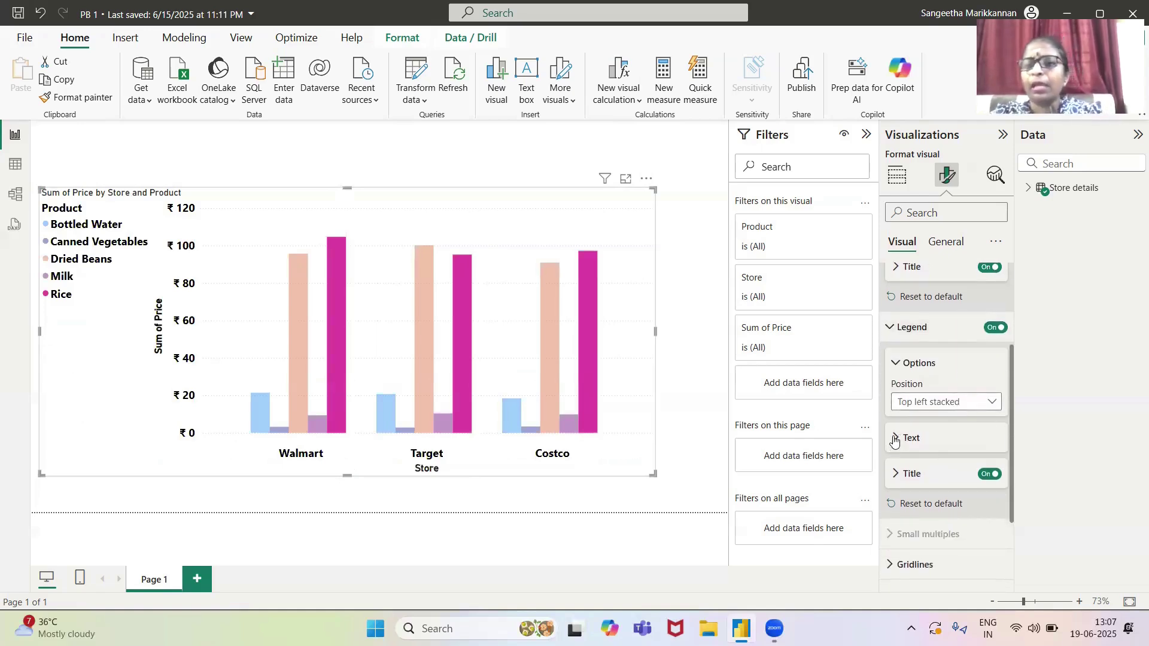
click(894, 439)
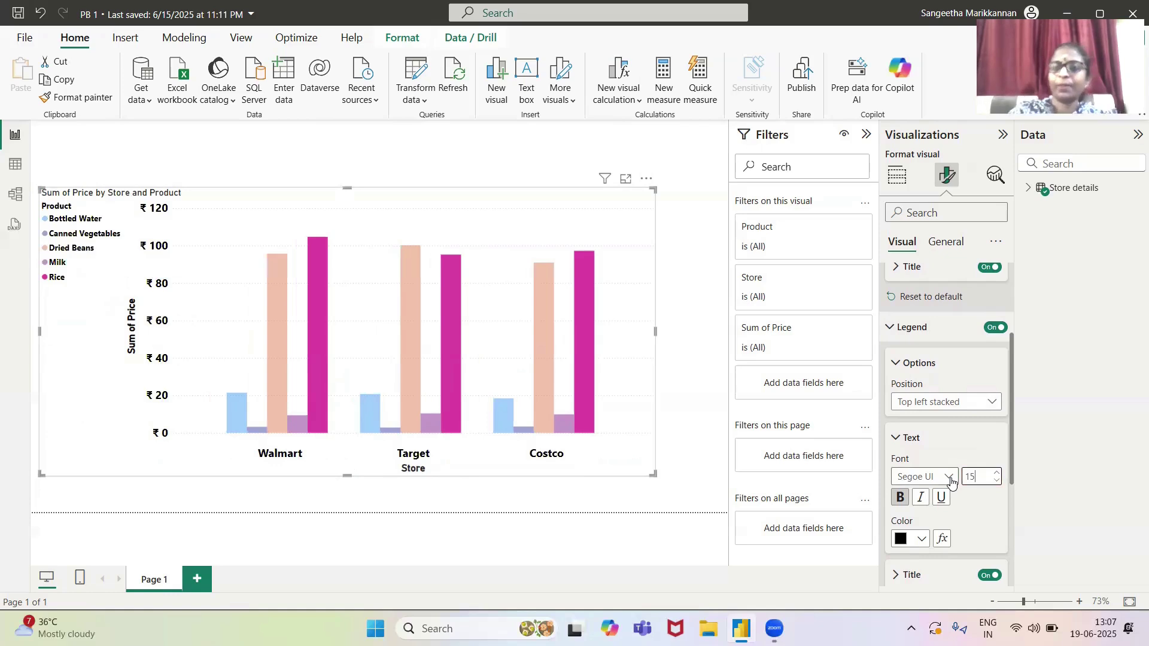
click(993, 509)
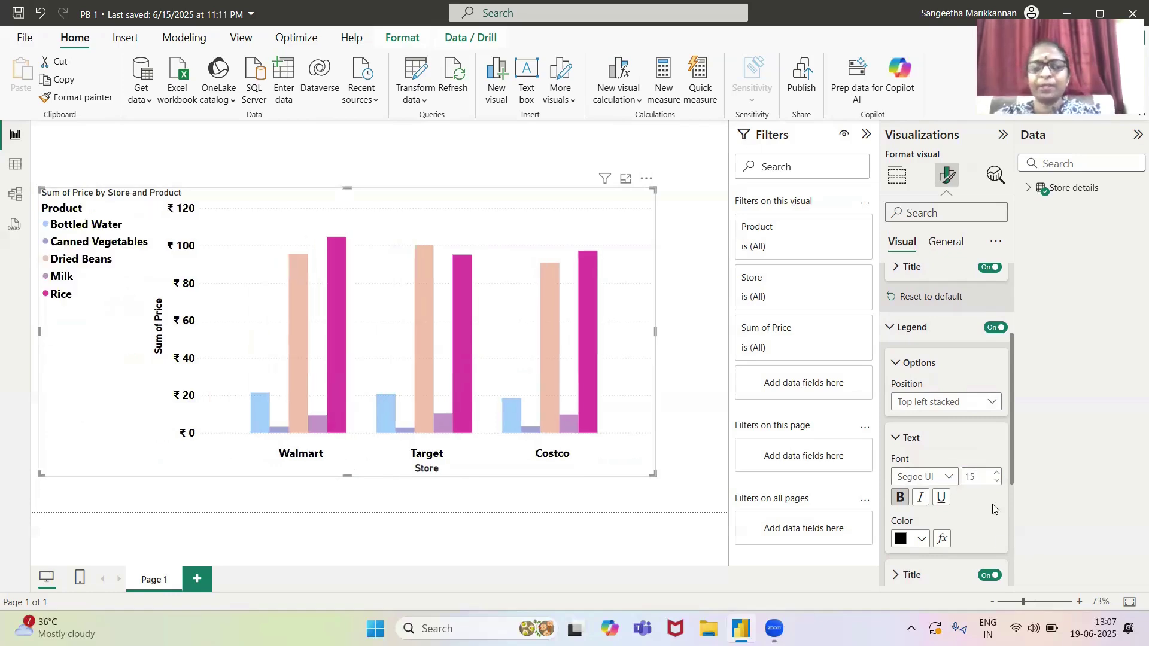
Try the legend text without bold, restore the bold, and color the legend text dark olive
click(900, 499)
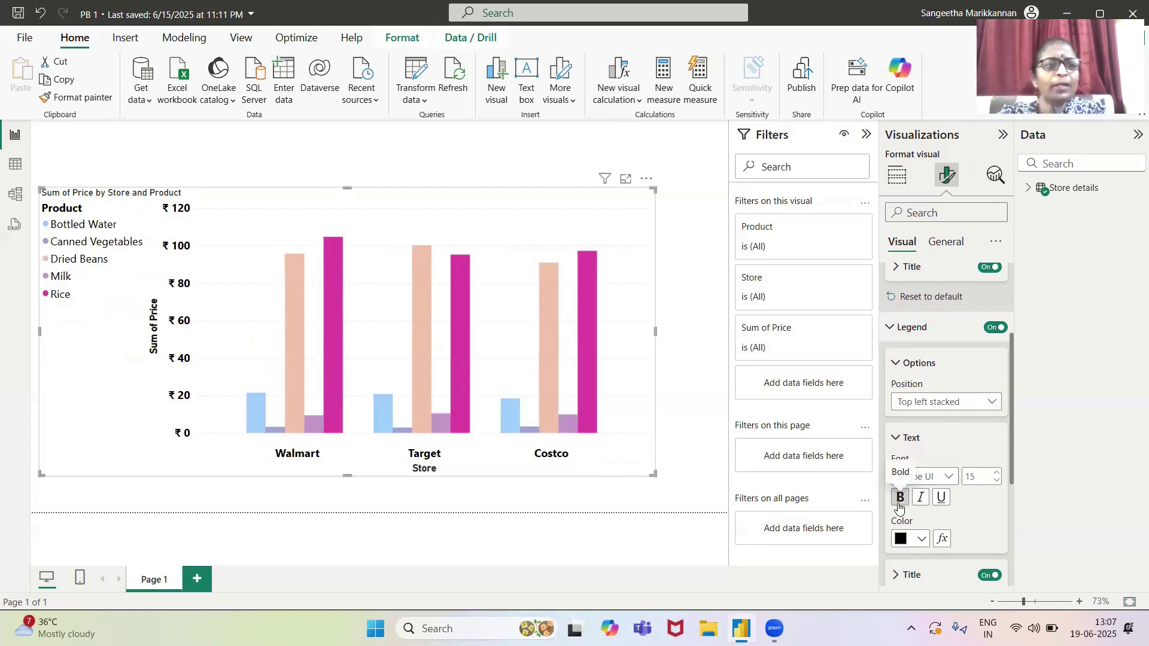
click(899, 500)
scroll(1006, 359, down, 3)
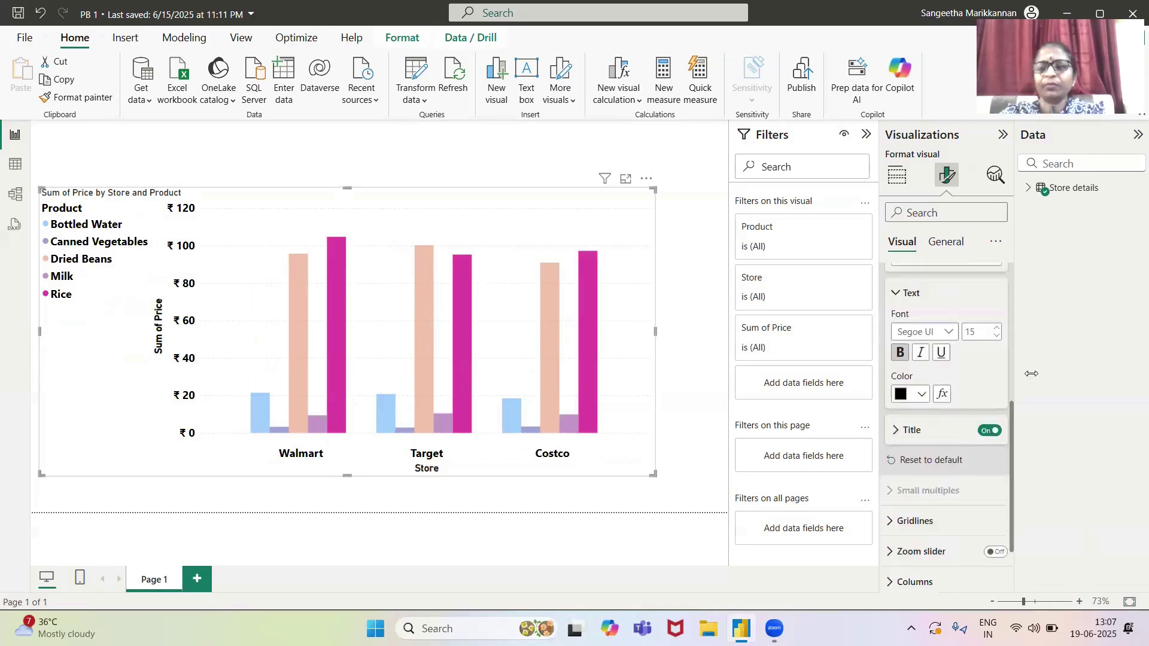
click(909, 390)
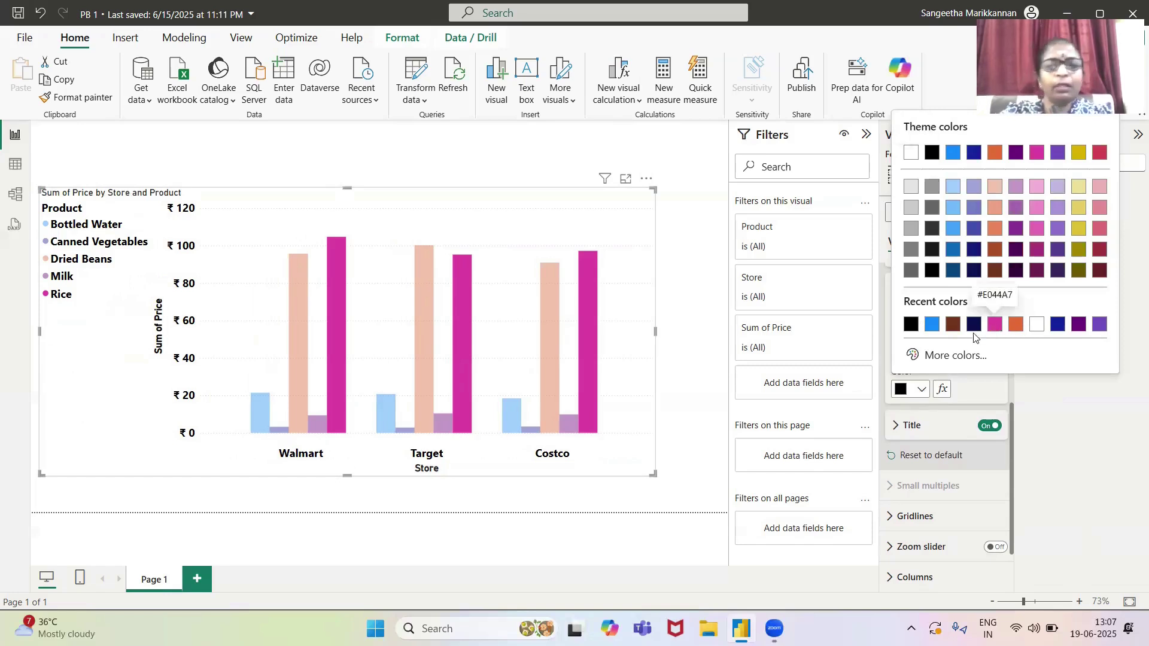
click(1081, 270)
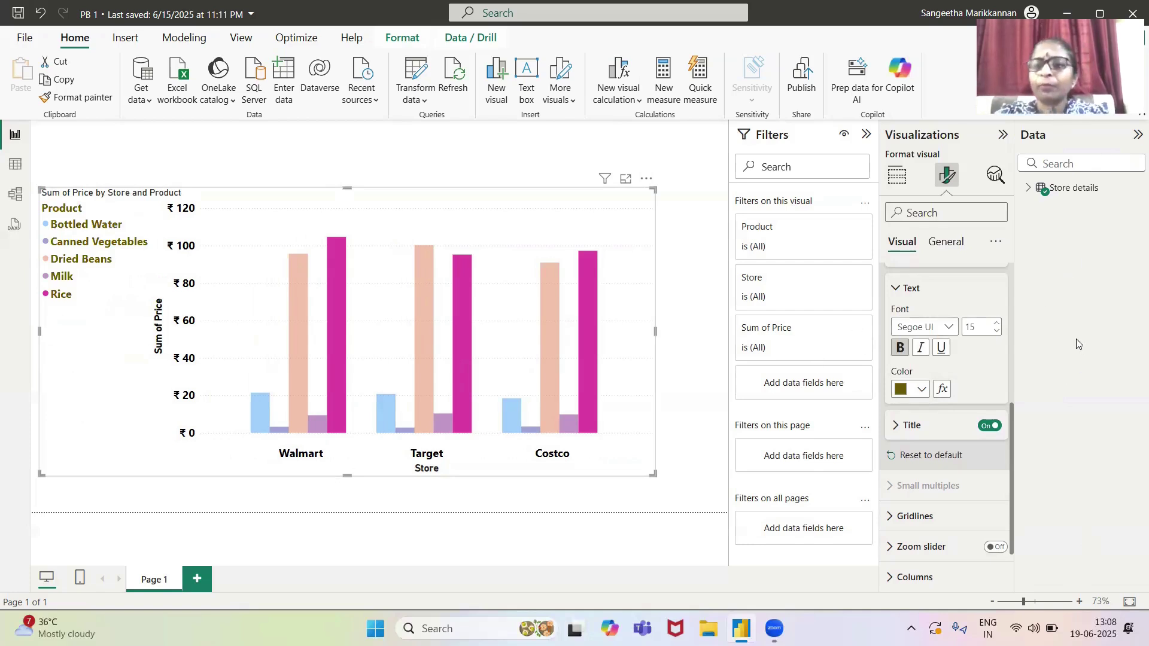
Turn the legend title off and back on, and collapse the legend settings
click(896, 426)
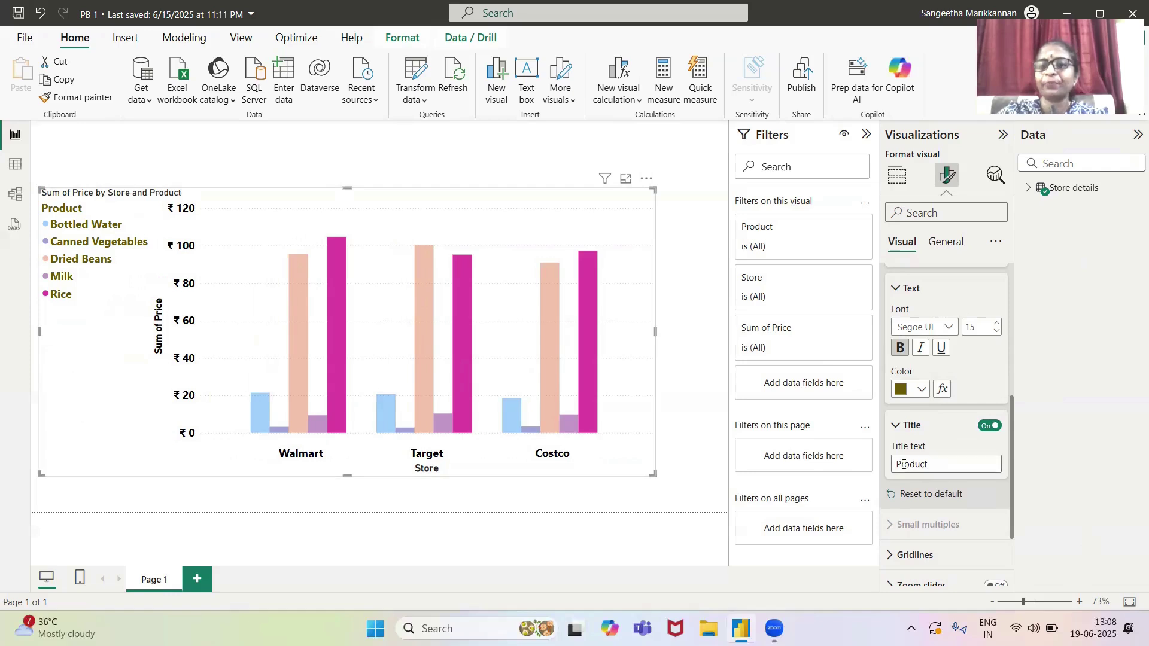
drag(929, 465, 887, 474)
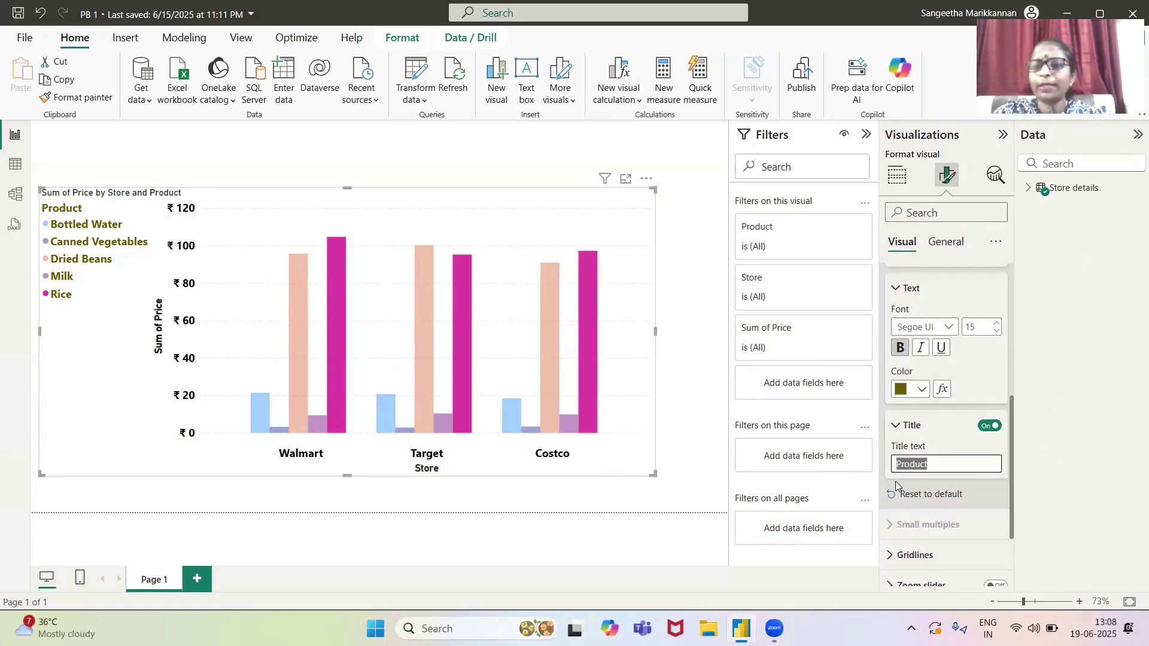
click(985, 427)
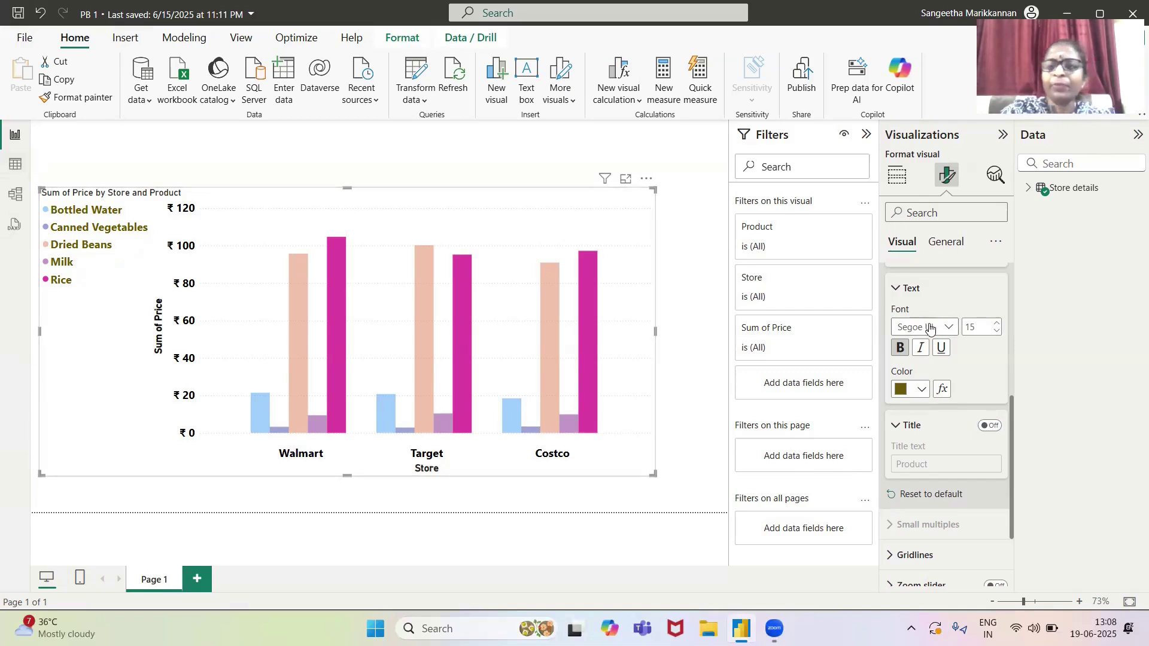
click(990, 427)
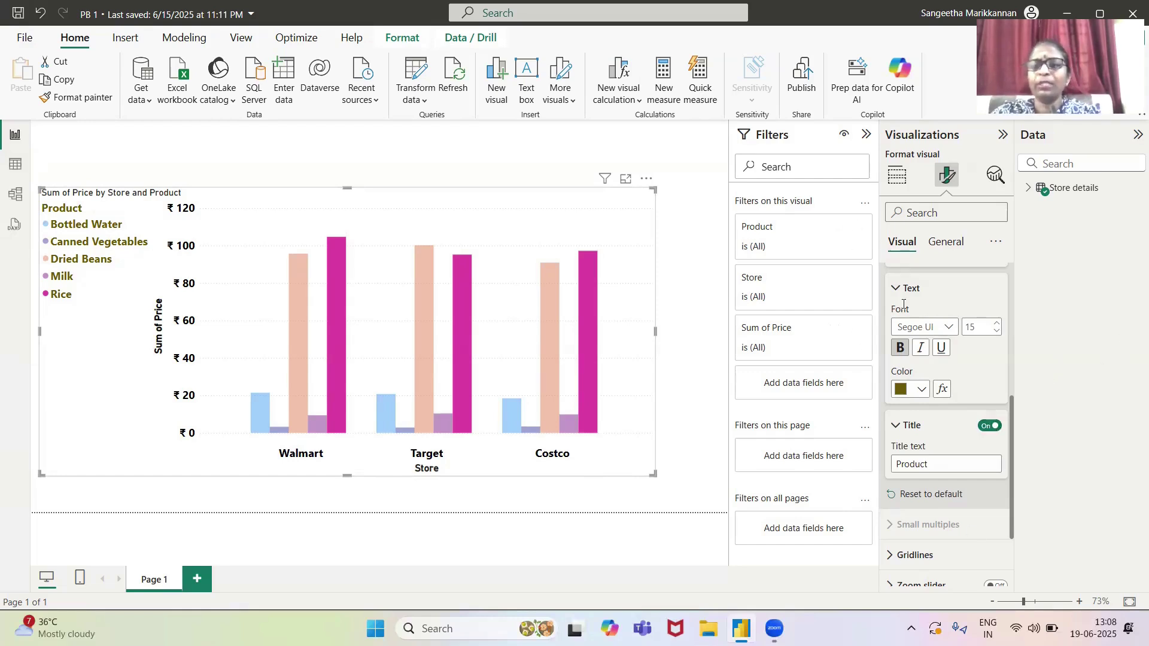
scroll(904, 304, up, 4)
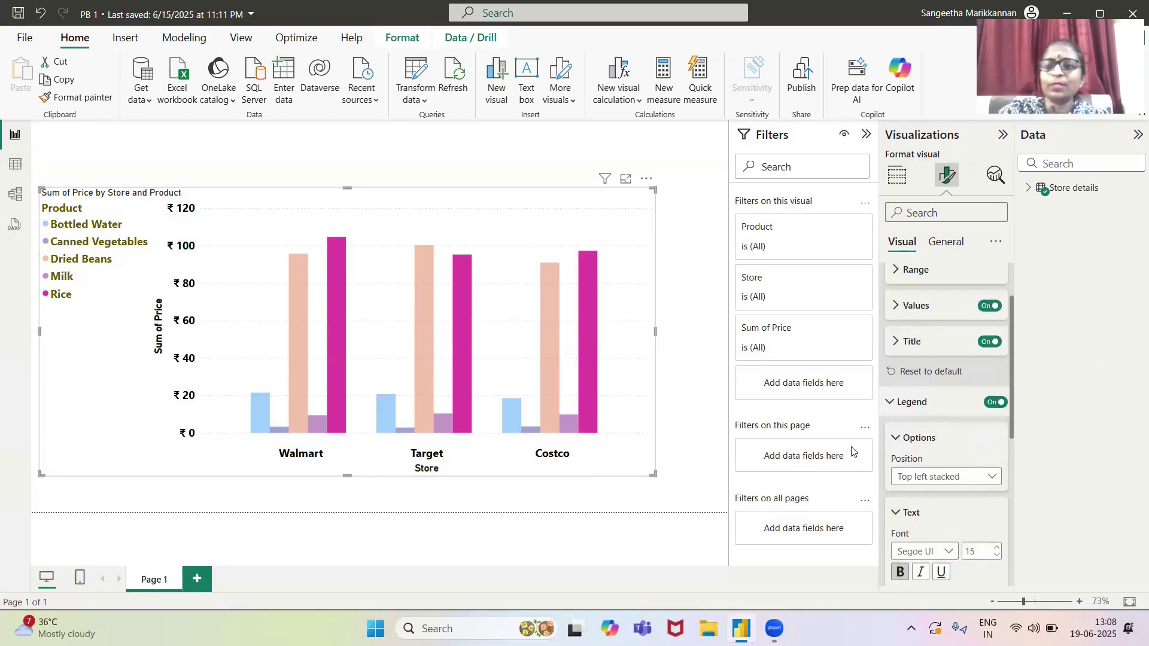
click(890, 409)
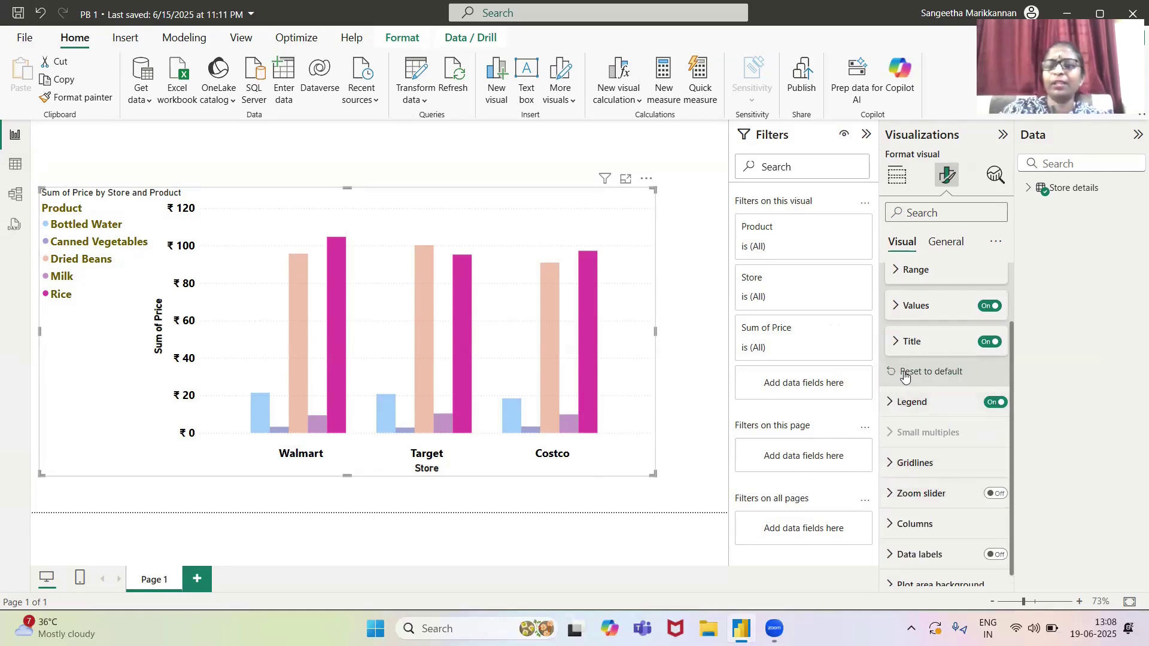
Open the gridlines settings and switch the horizontal gridlines off and back on
scroll(994, 377, up, 2)
scroll(997, 377, down, 2)
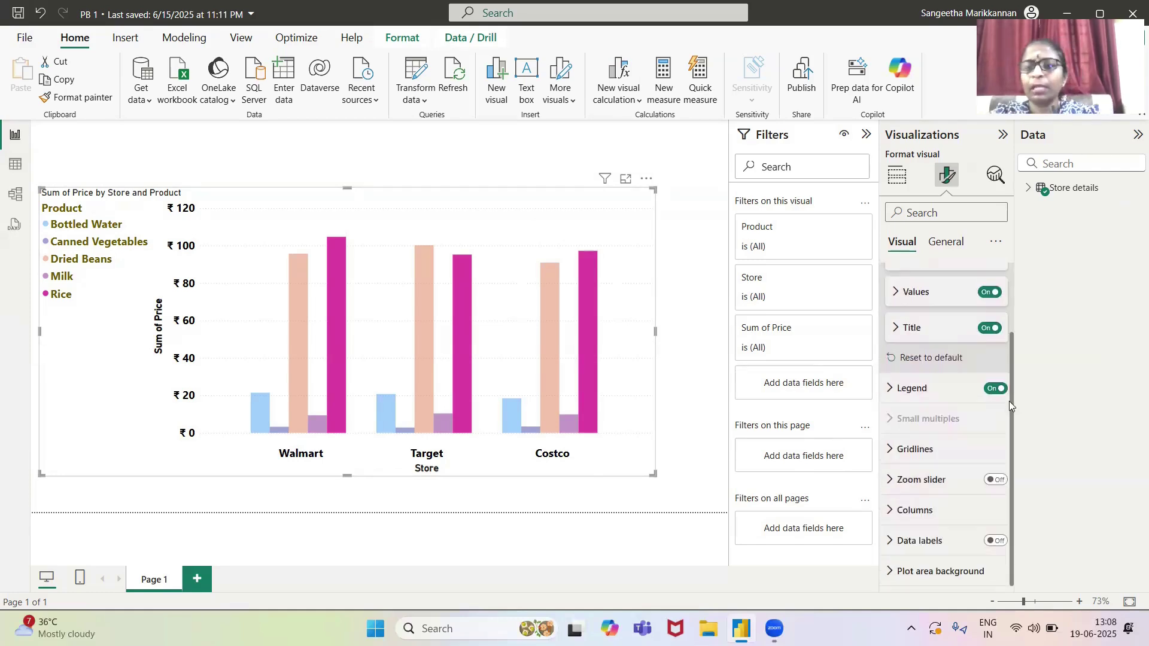
click(923, 450)
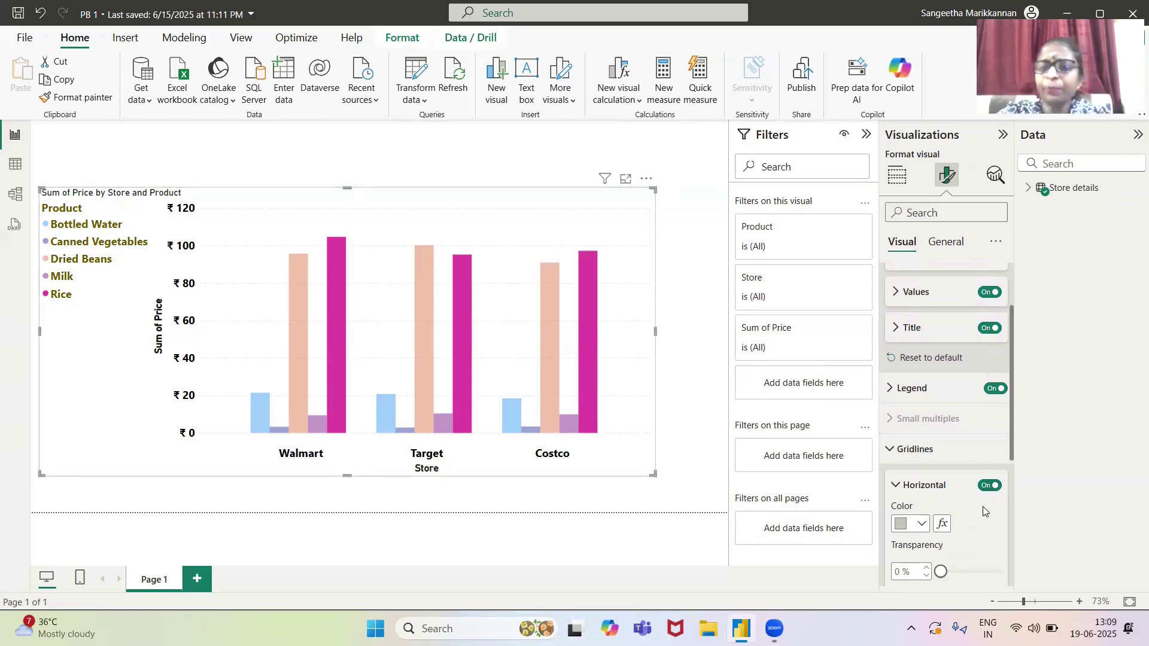
click(986, 489)
click(991, 490)
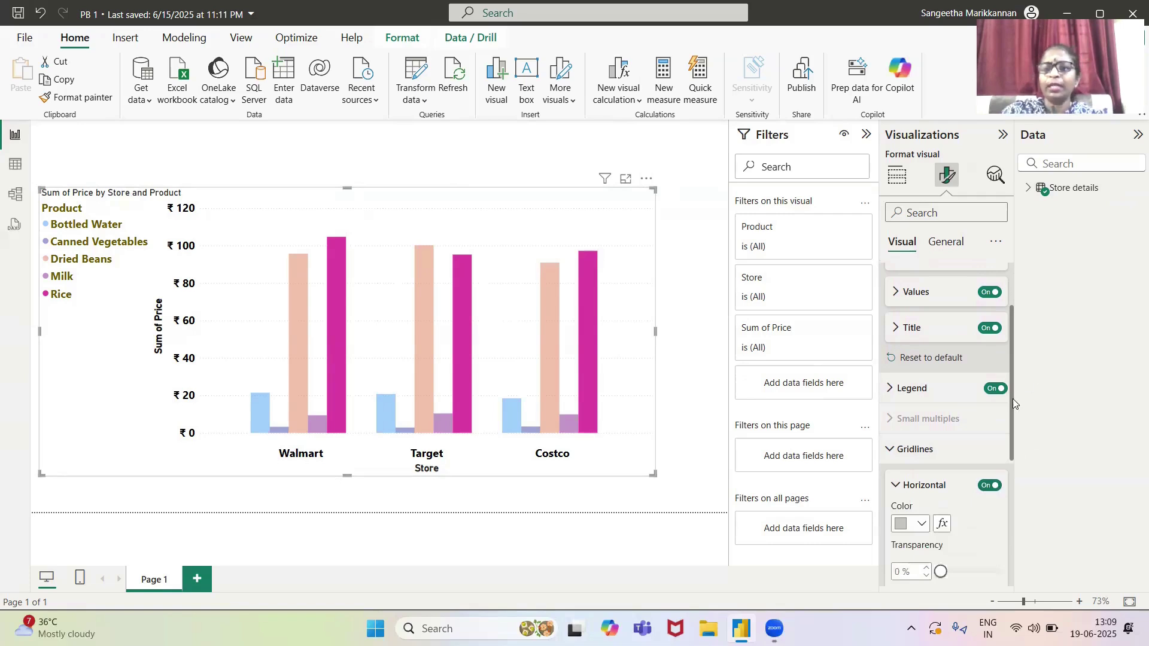
Try a medium gray for the horizontal gridlines and set their color to a darker, near-black gray
drag(1013, 399, 1013, 468)
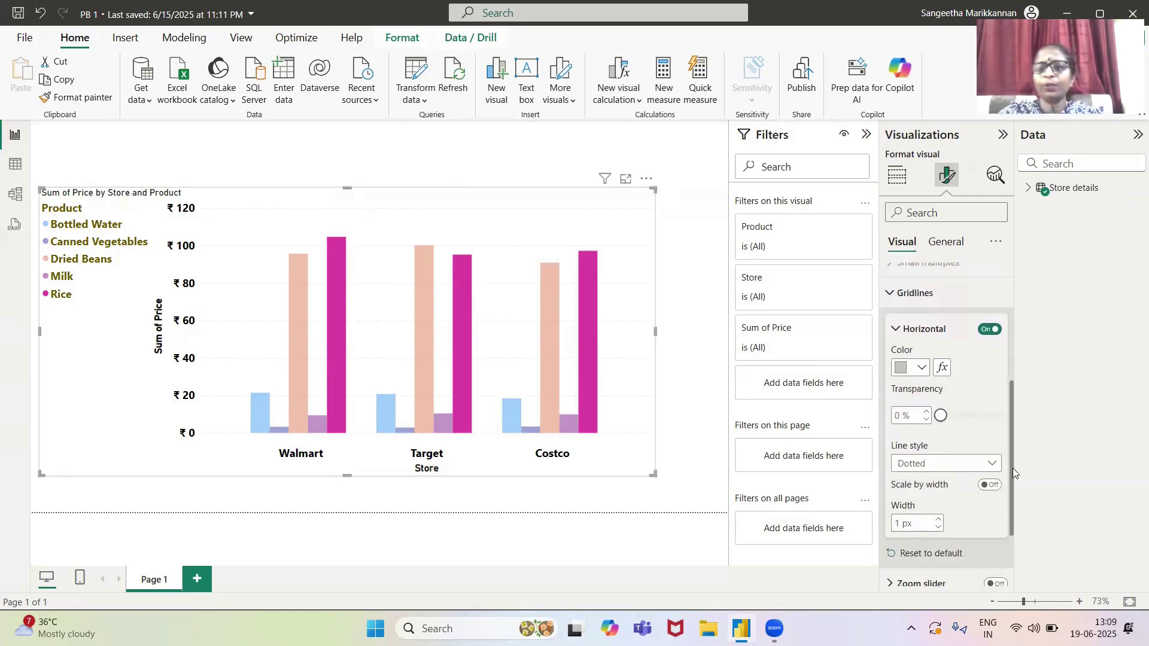
click(921, 368)
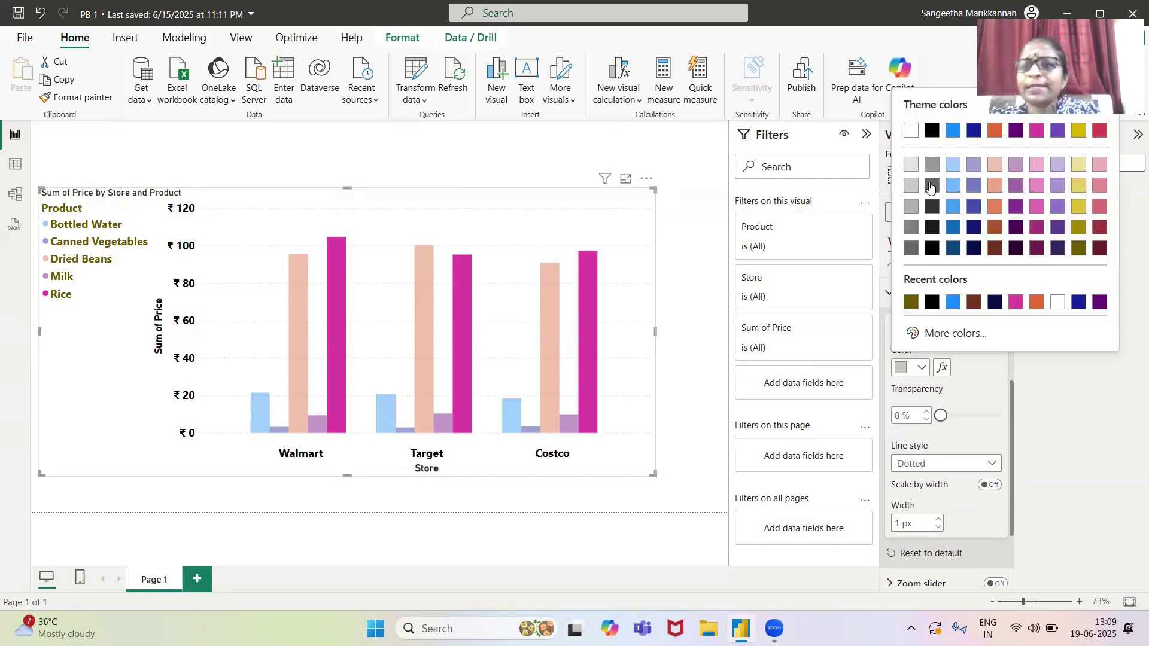
click(929, 185)
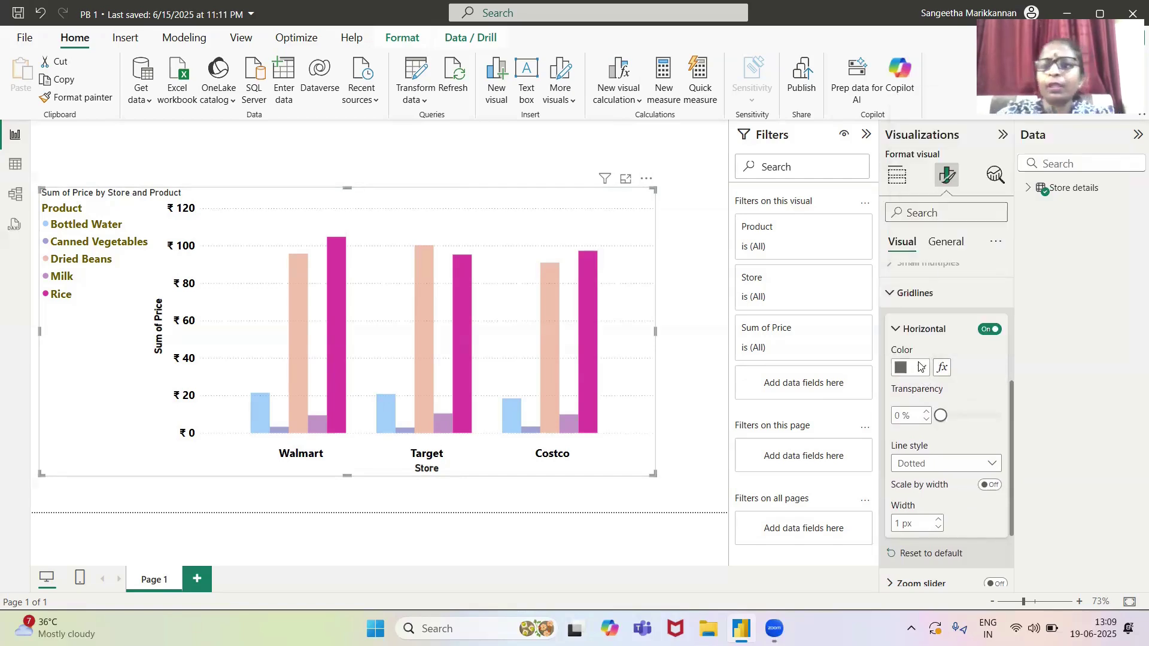
click(922, 368)
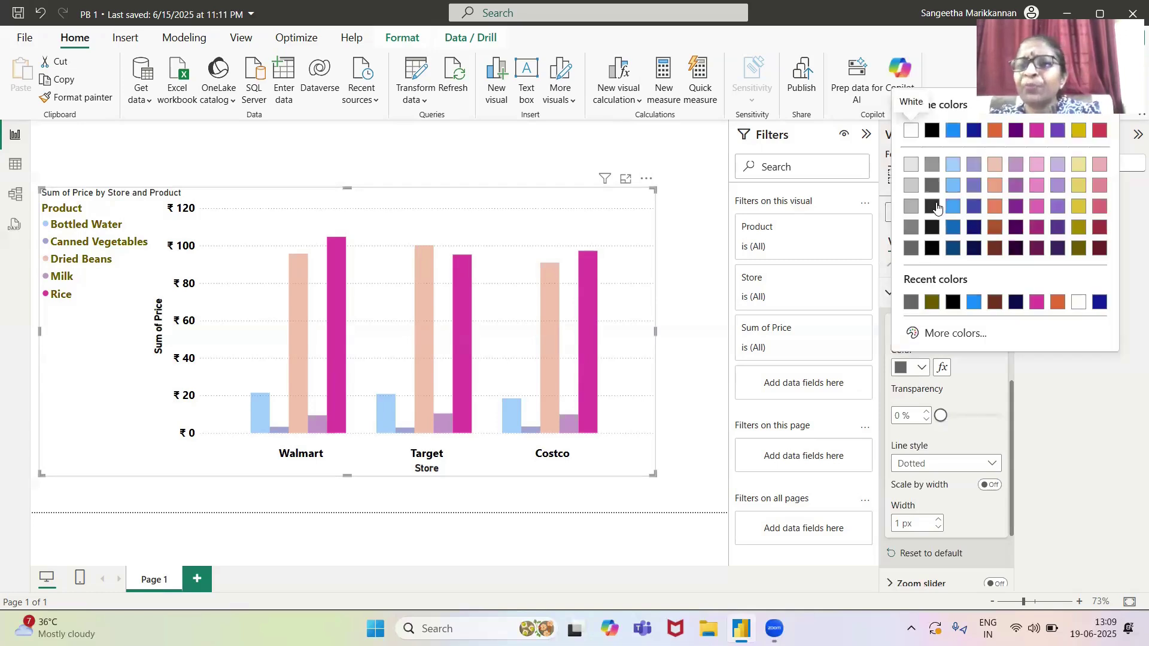
click(934, 207)
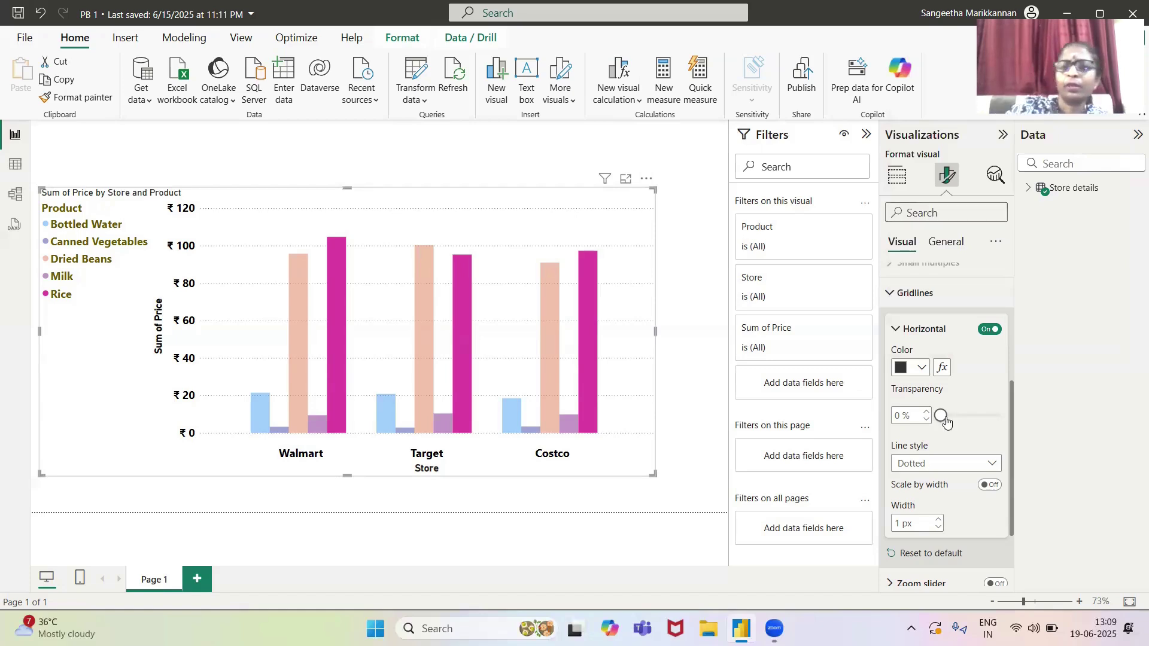
Set the transparency of the horizontal gridlines to 17%
click(927, 412)
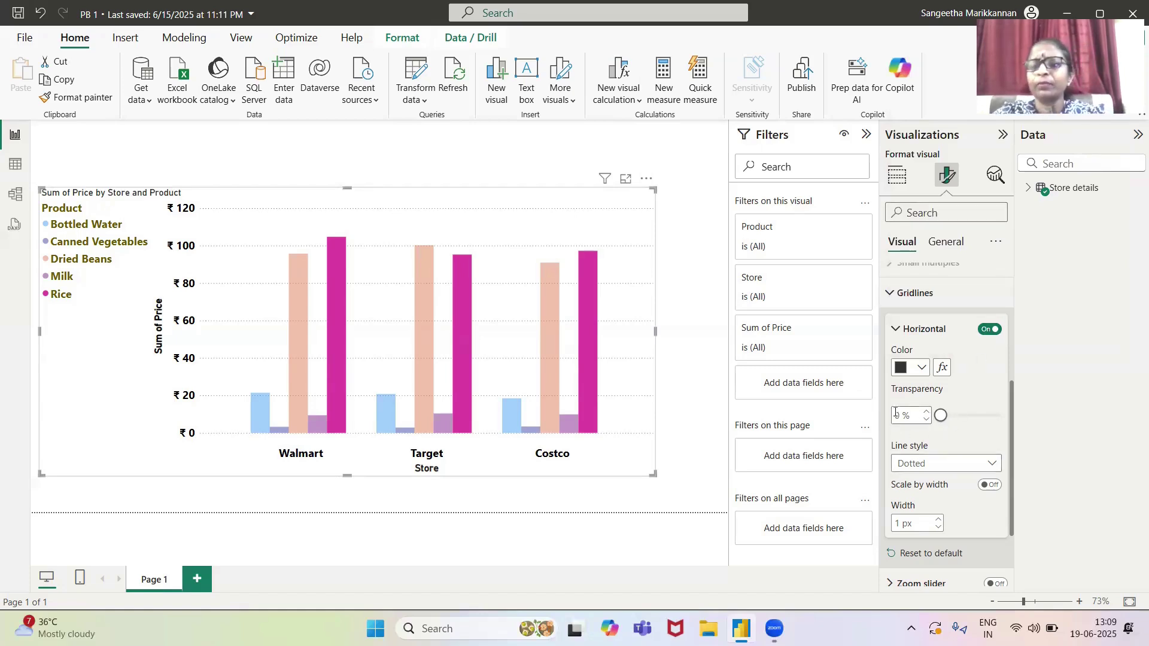
click(927, 411)
click(927, 411)
click(927, 411)
click(926, 413)
click(926, 413)
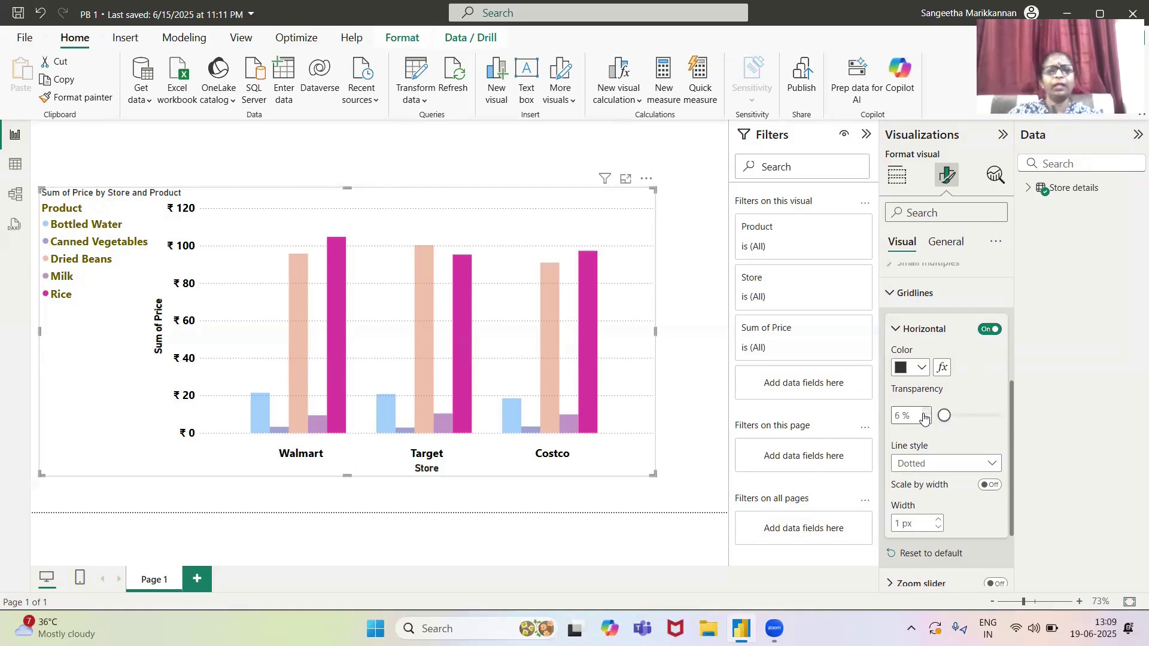
click(902, 416)
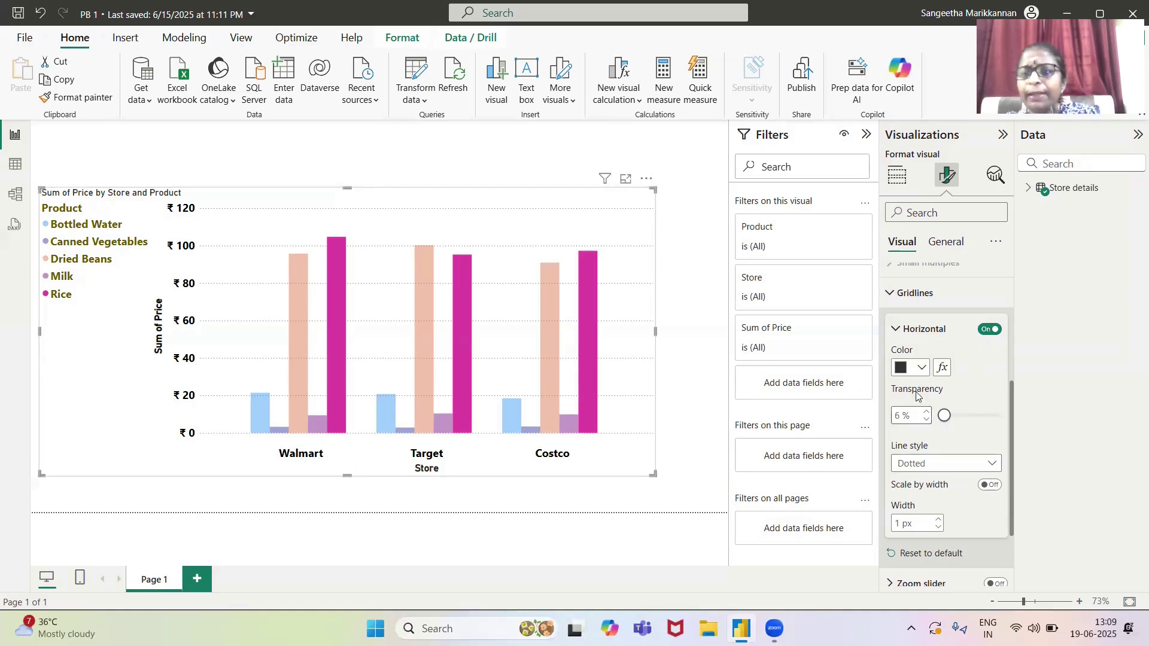
drag(945, 415, 951, 416)
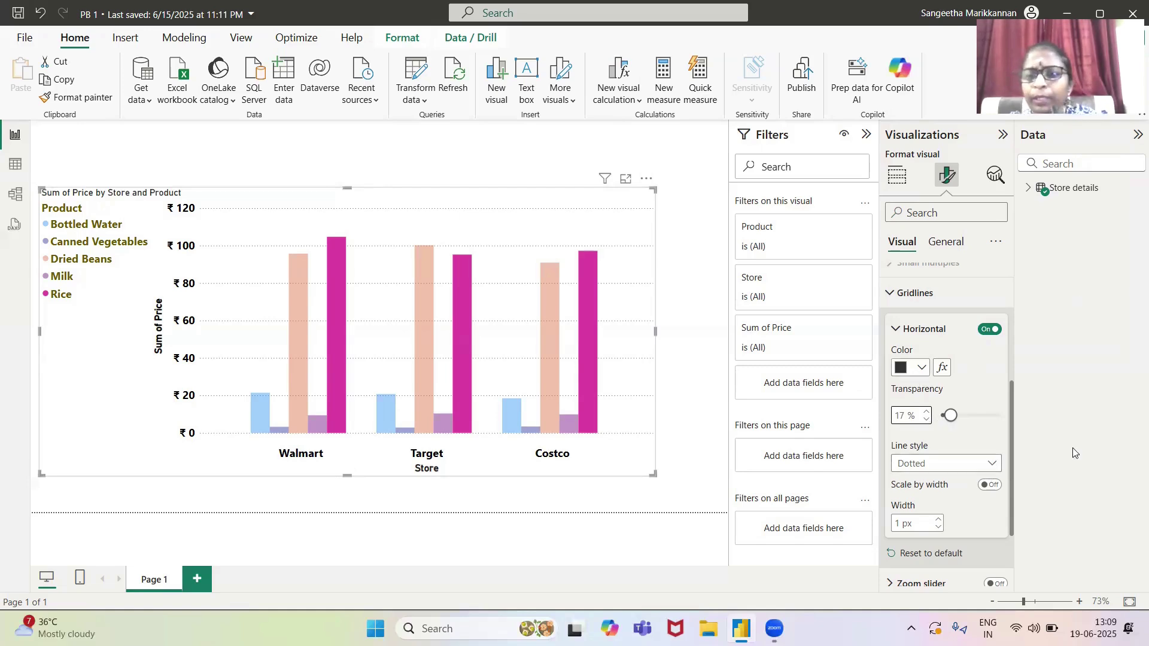
Try the Solid, Dashed and Dotted line styles for the horizontal gridlines and set the style to Custom
click(994, 463)
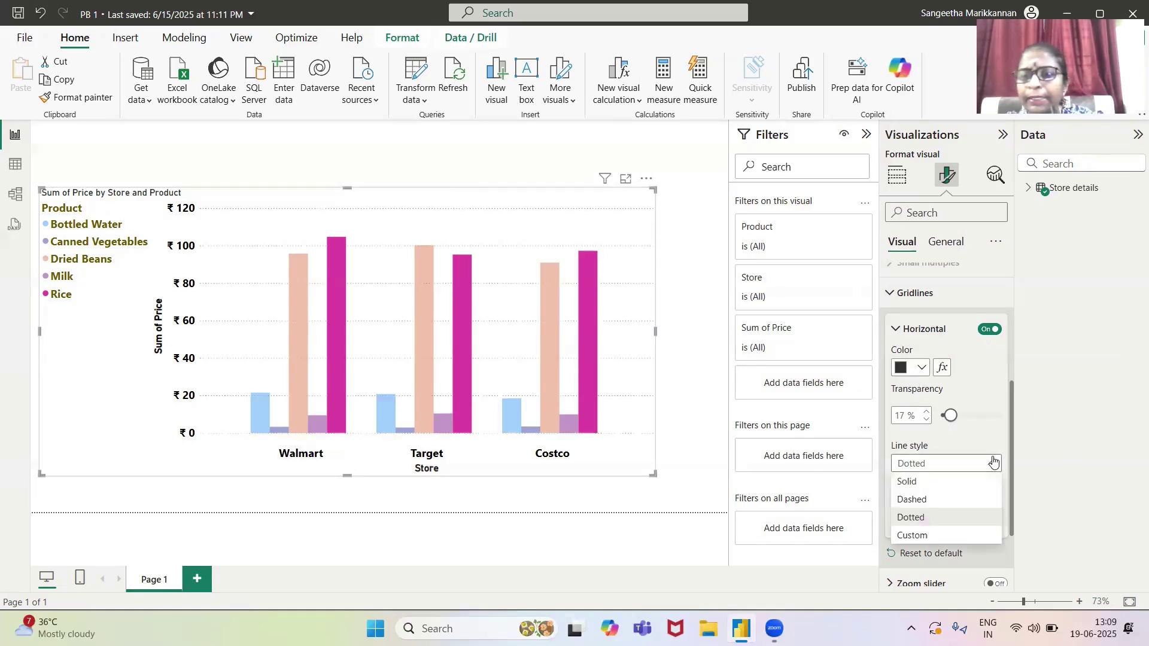
click(911, 485)
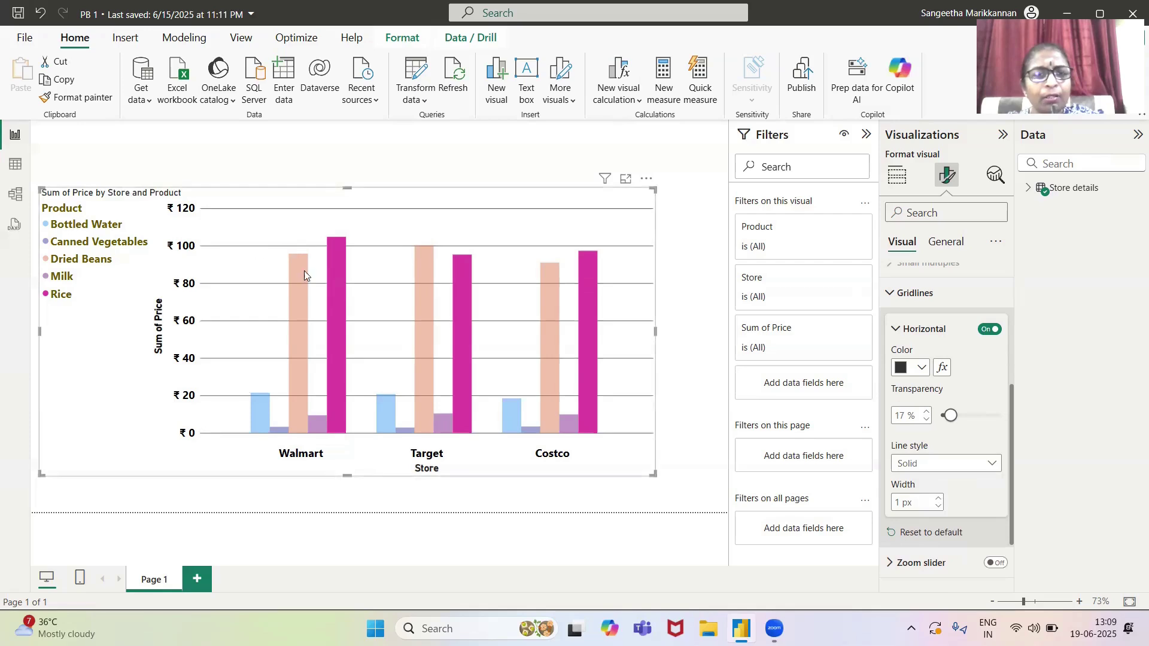
click(936, 465)
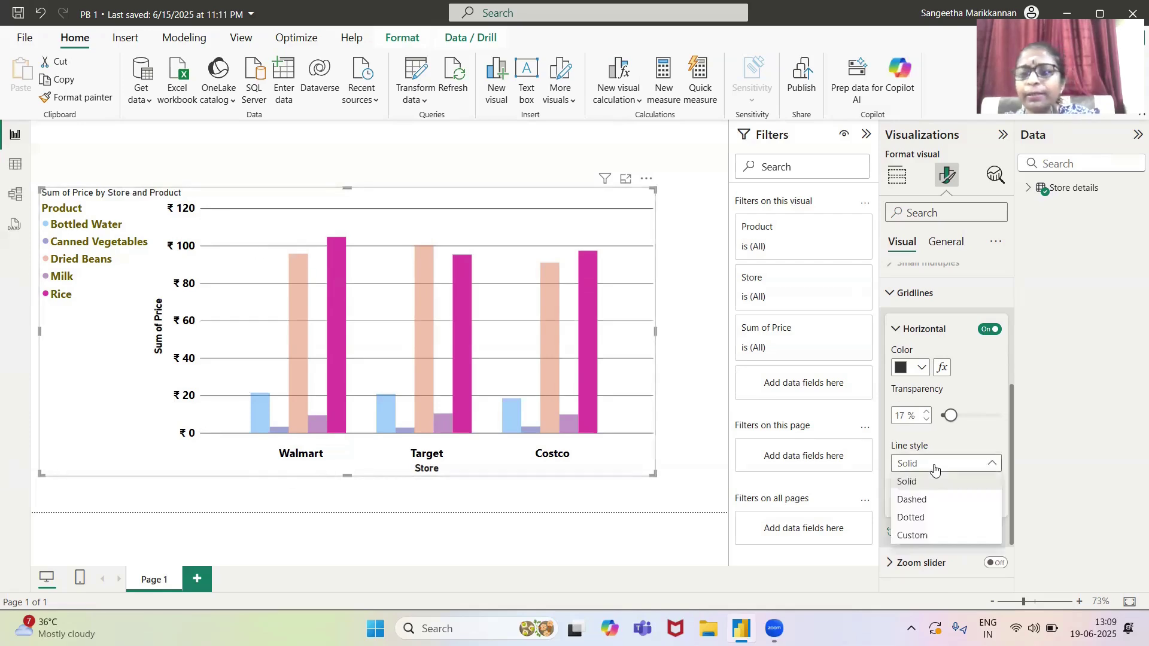
click(921, 500)
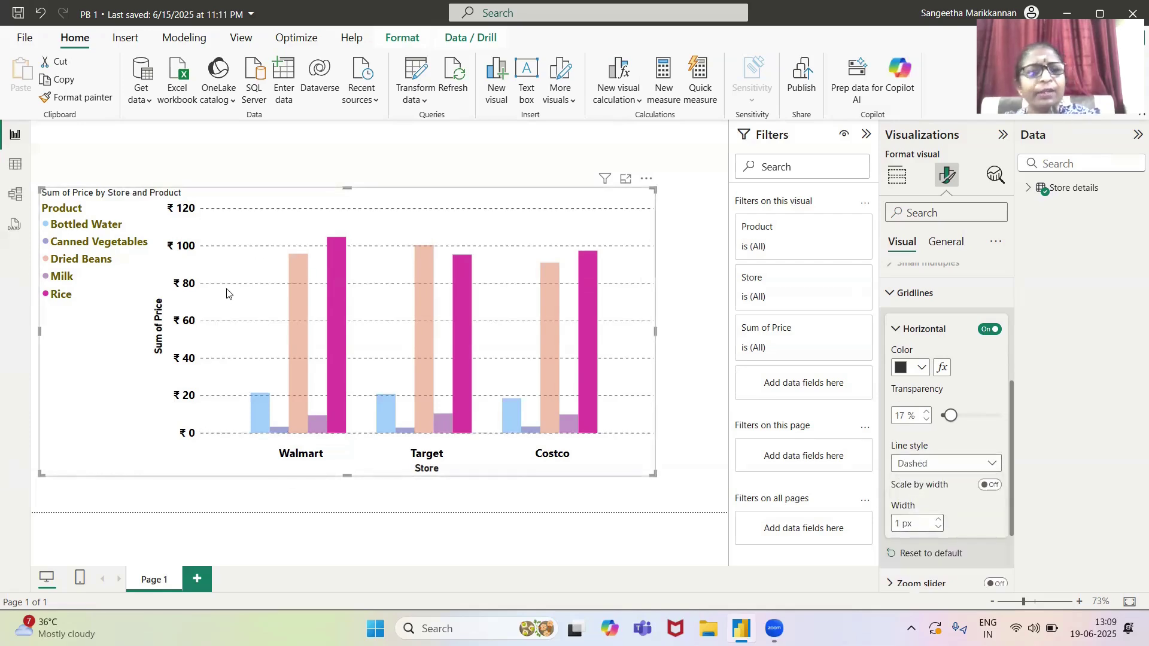
click(969, 467)
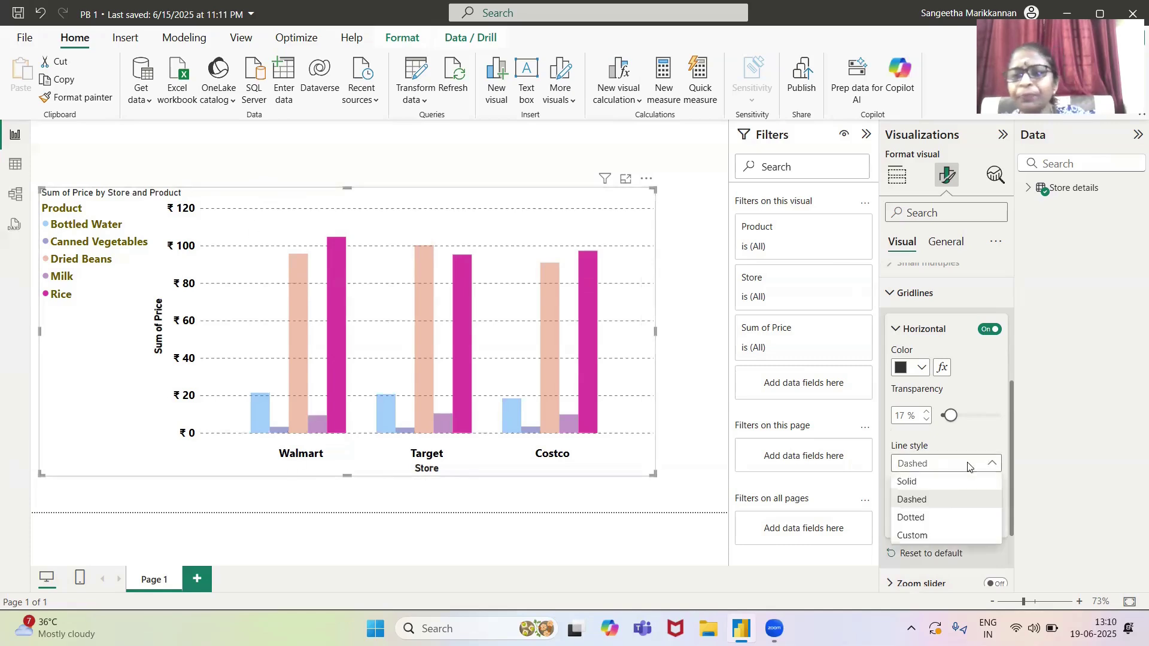
click(912, 517)
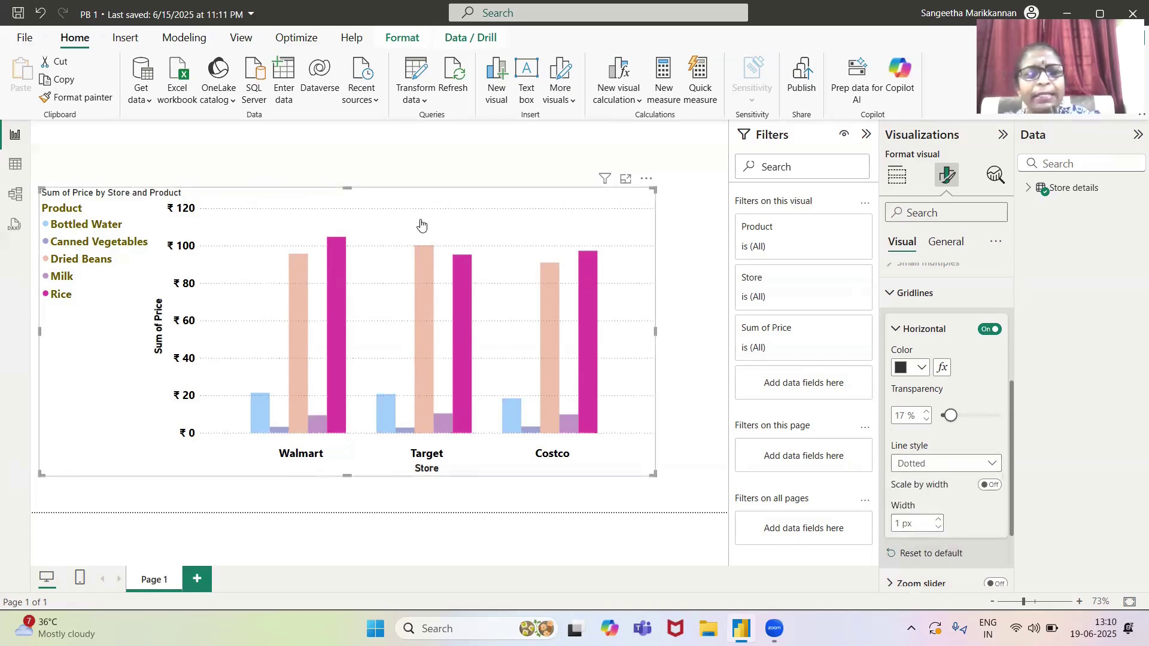
click(929, 462)
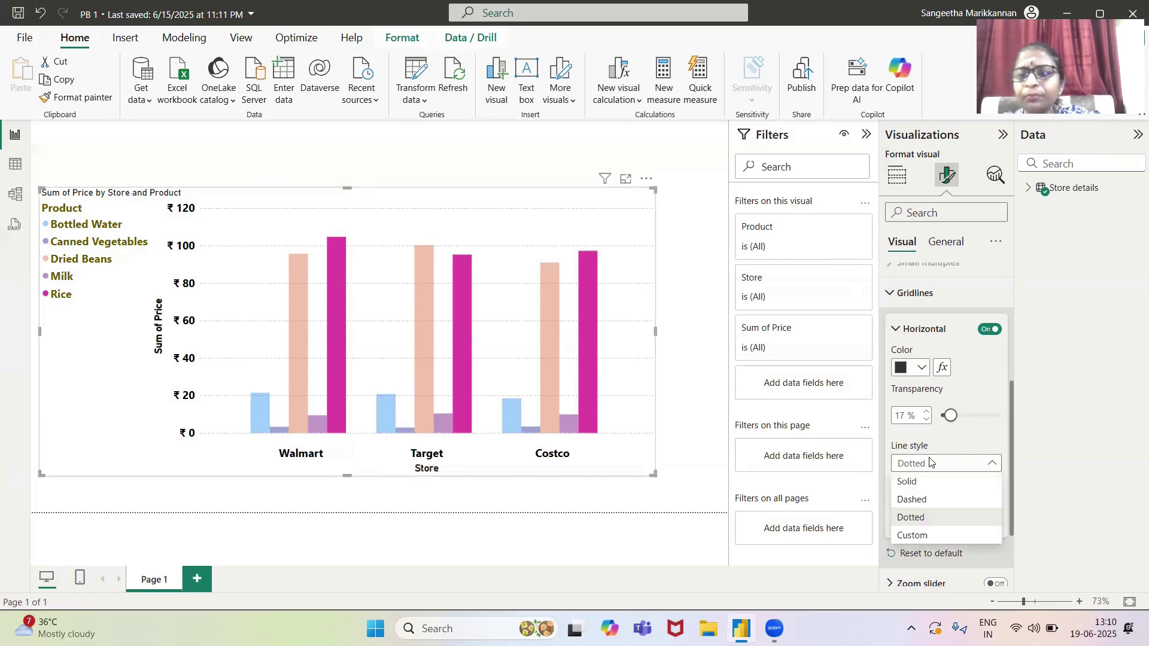
click(906, 535)
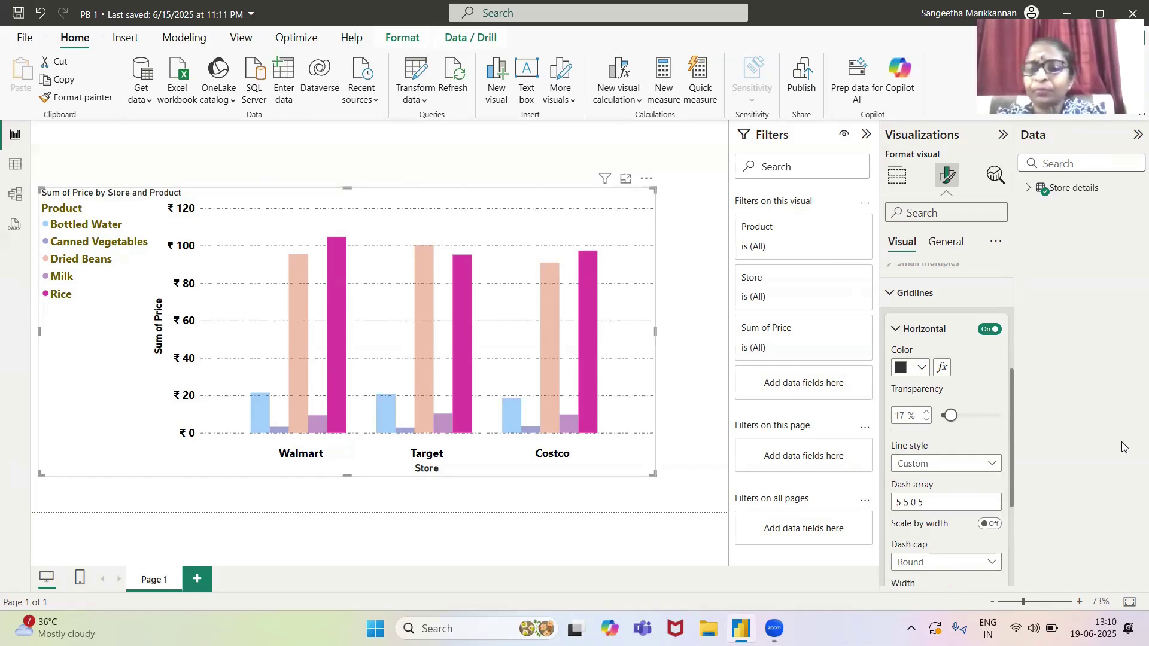
Turn on scaling by width for the custom horizontal gridlines and try the Flat dash cap
drag(1012, 479, 1012, 563)
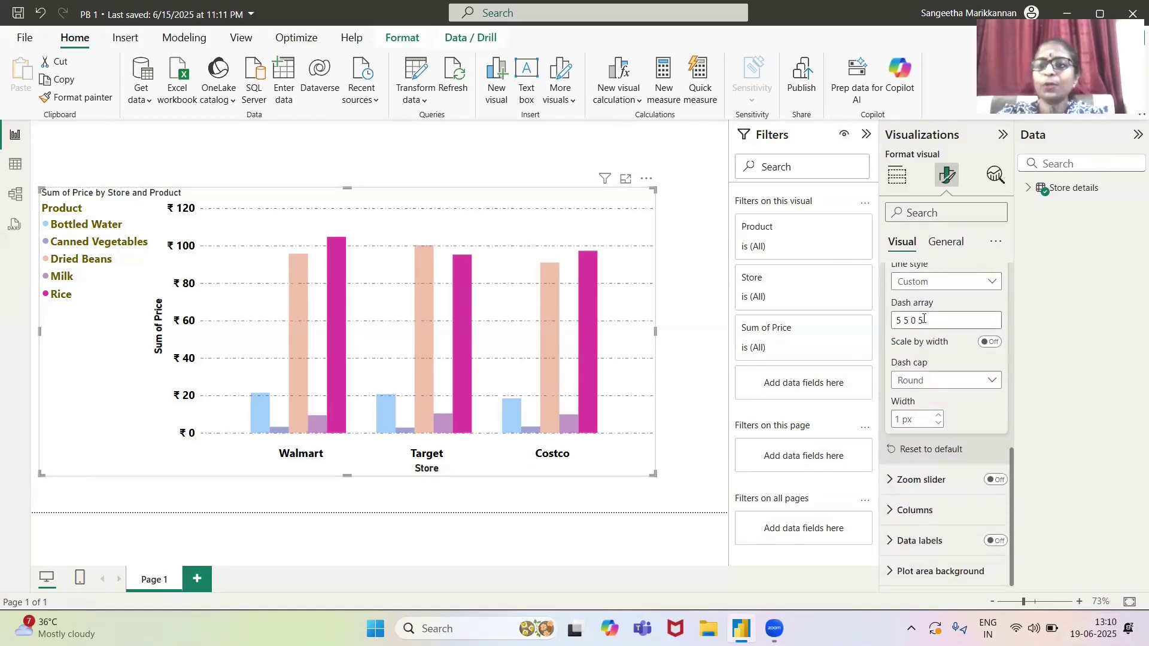
click(991, 344)
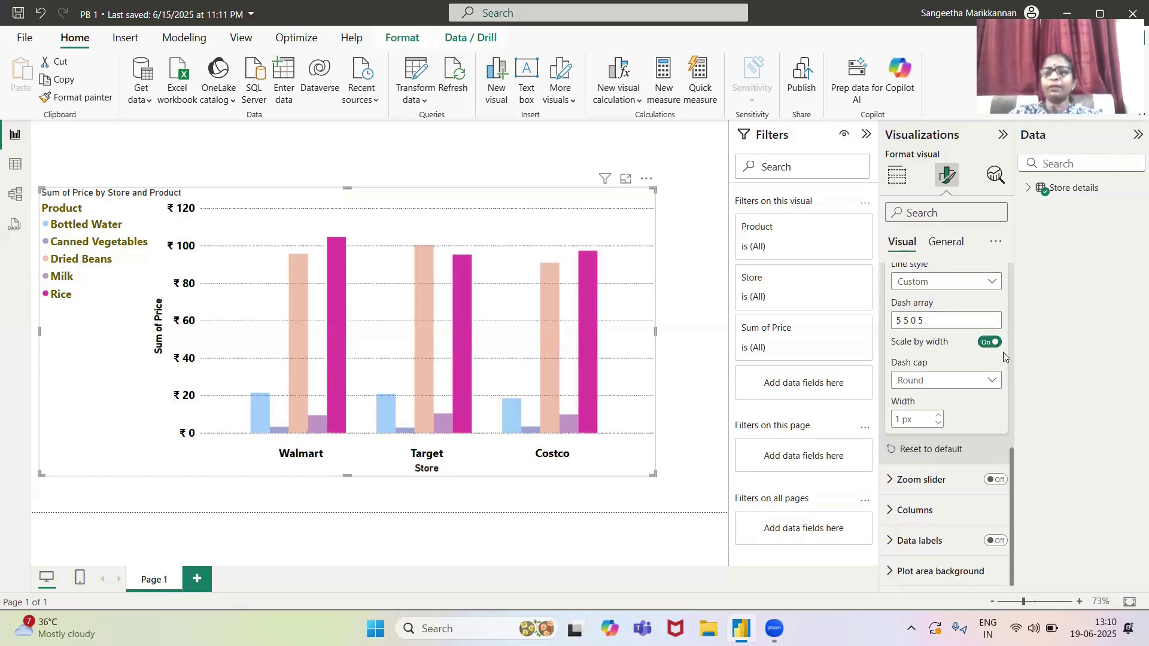
click(992, 380)
click(903, 399)
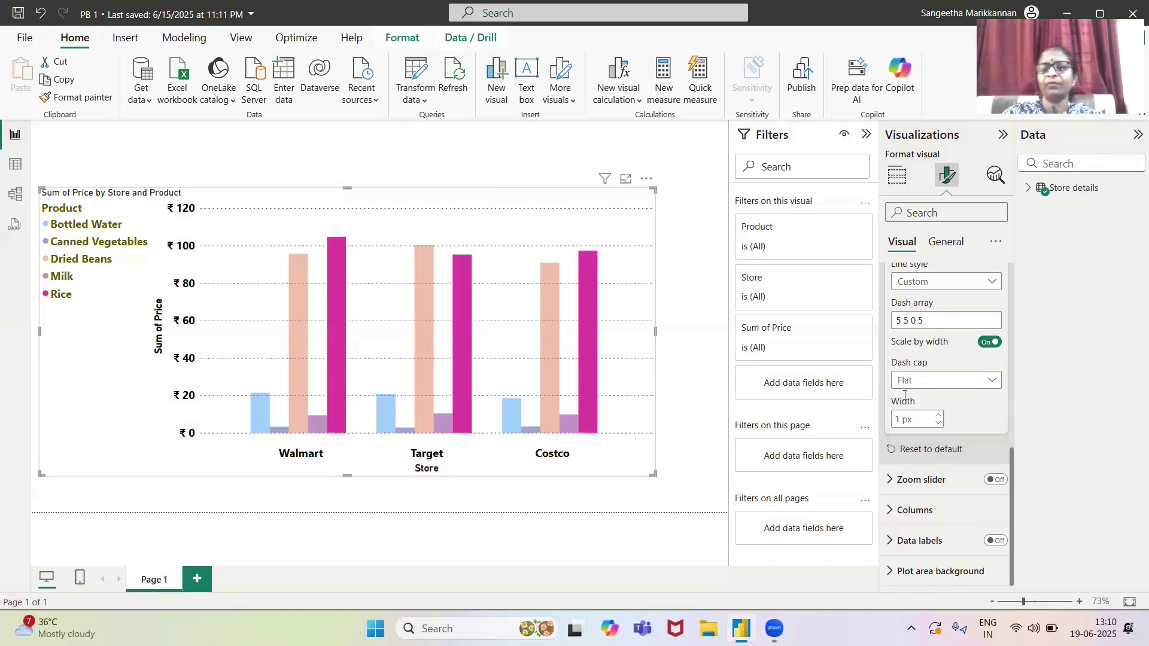
Try the Round dash cap for the horizontal gridlines, and set the cap to Square and the line width to 4 px
click(990, 381)
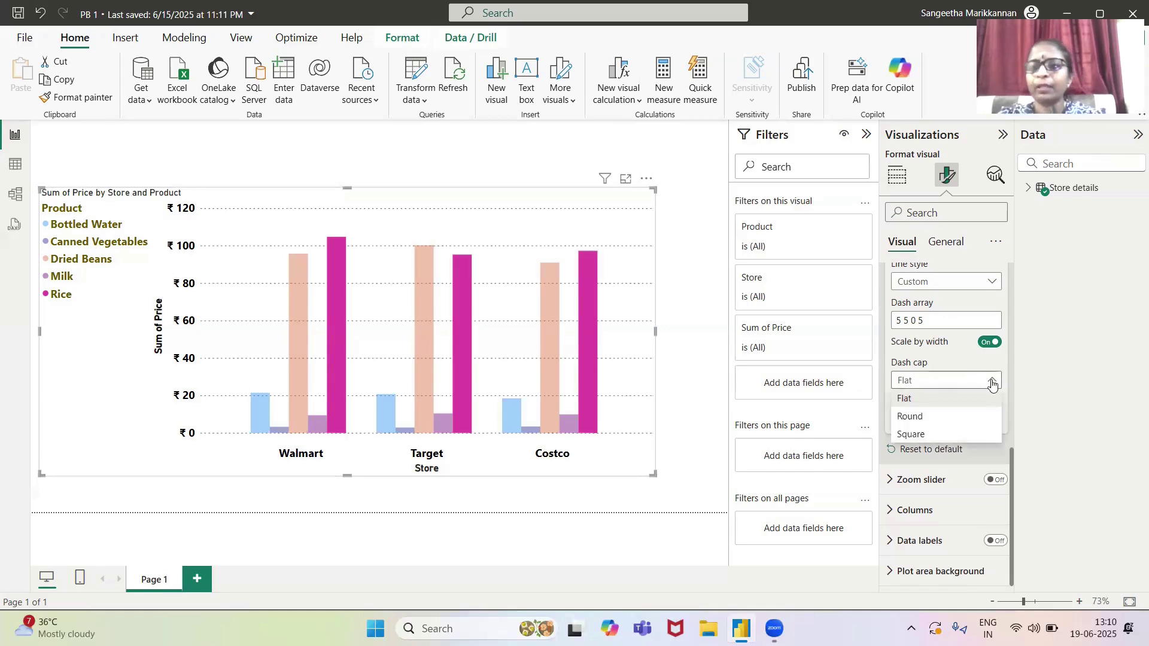
click(899, 417)
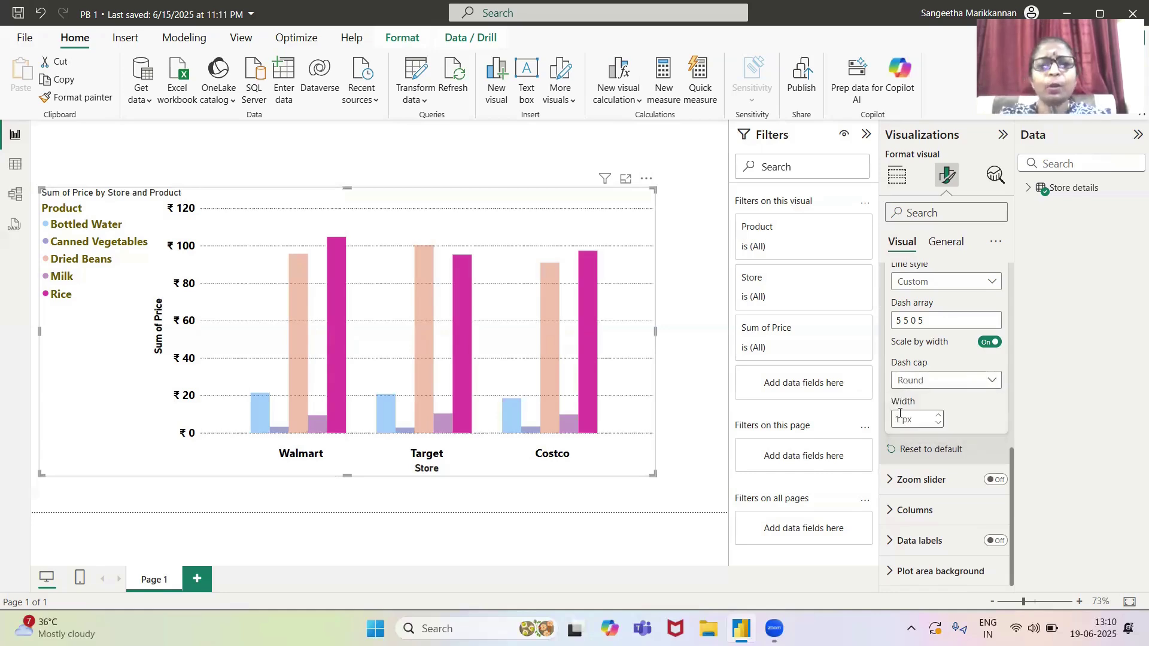
click(992, 381)
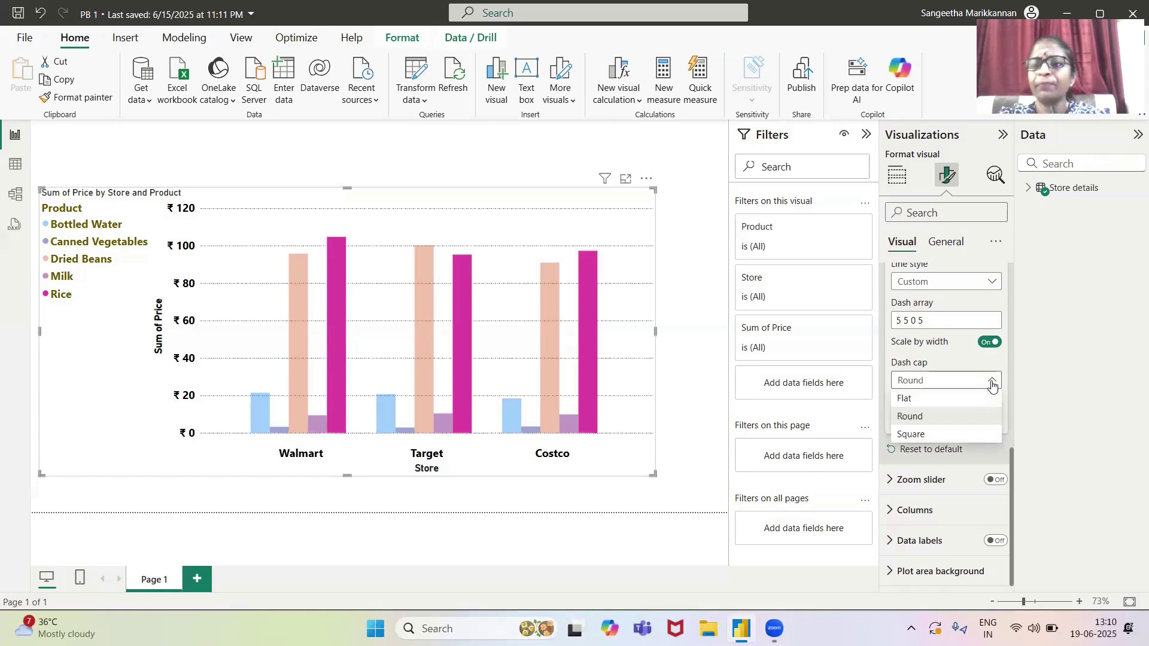
click(919, 436)
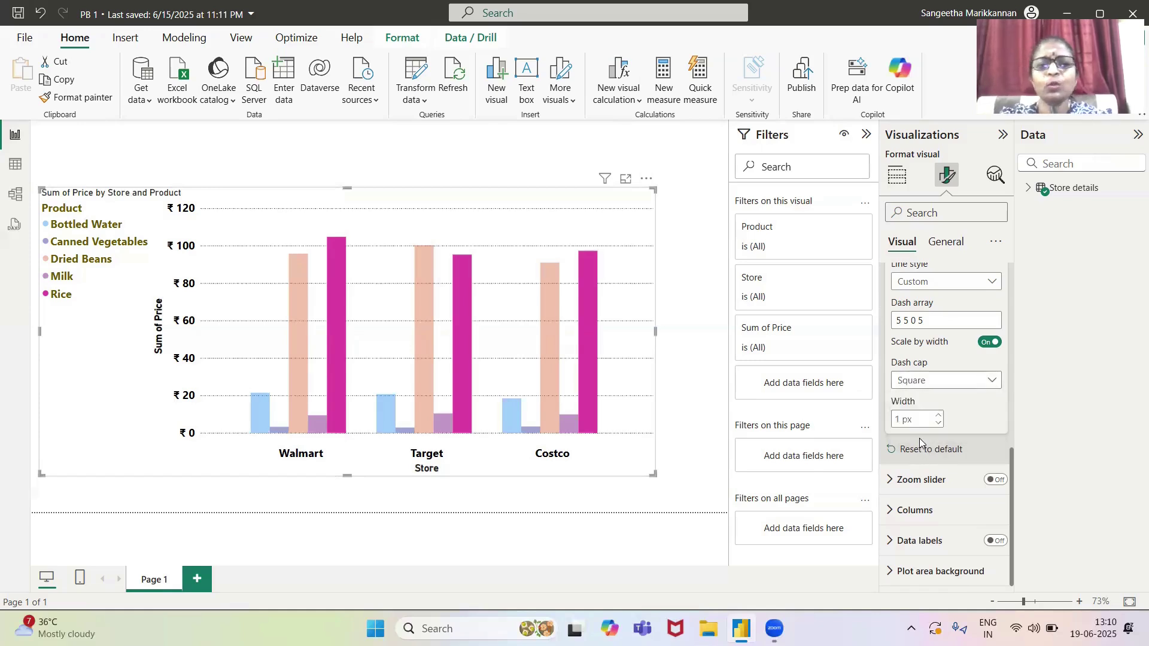
click(941, 381)
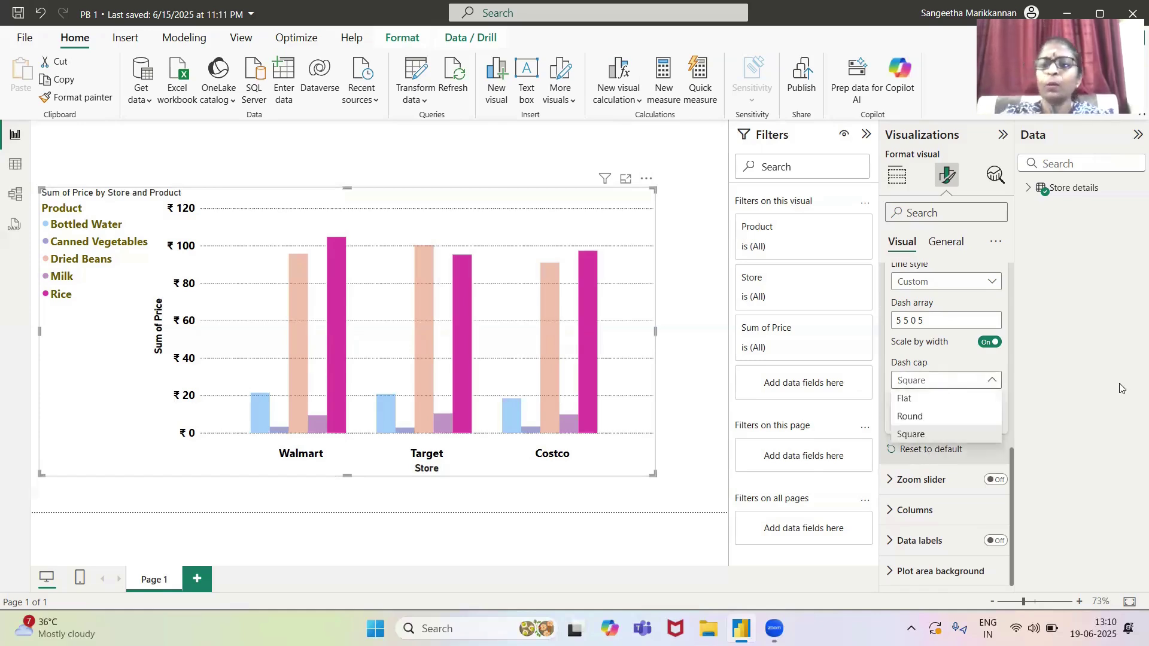
click(941, 381)
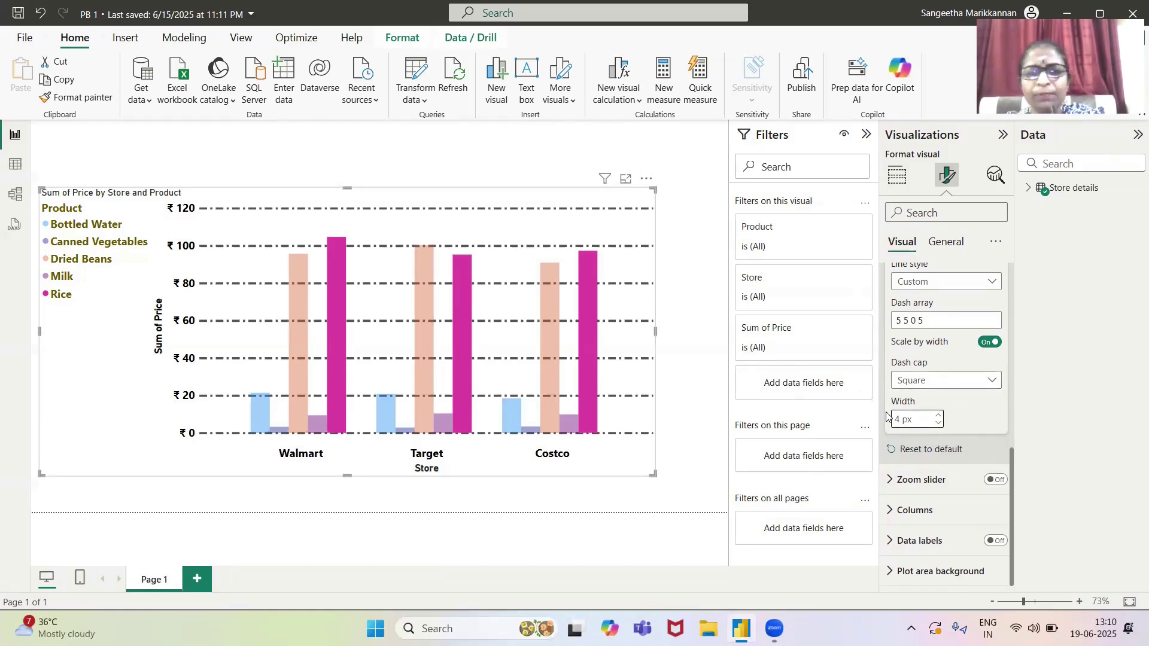
Try the Flat and Round dash caps on the thicker horizontal gridlines and set the cap back to Square
click(997, 384)
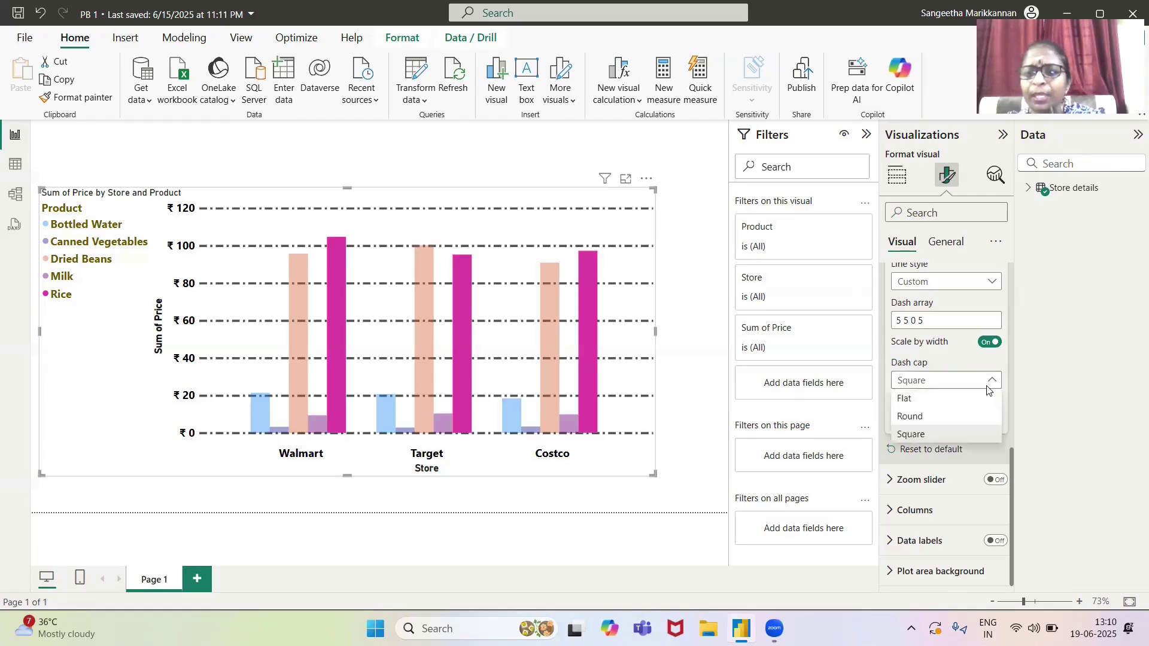
click(914, 400)
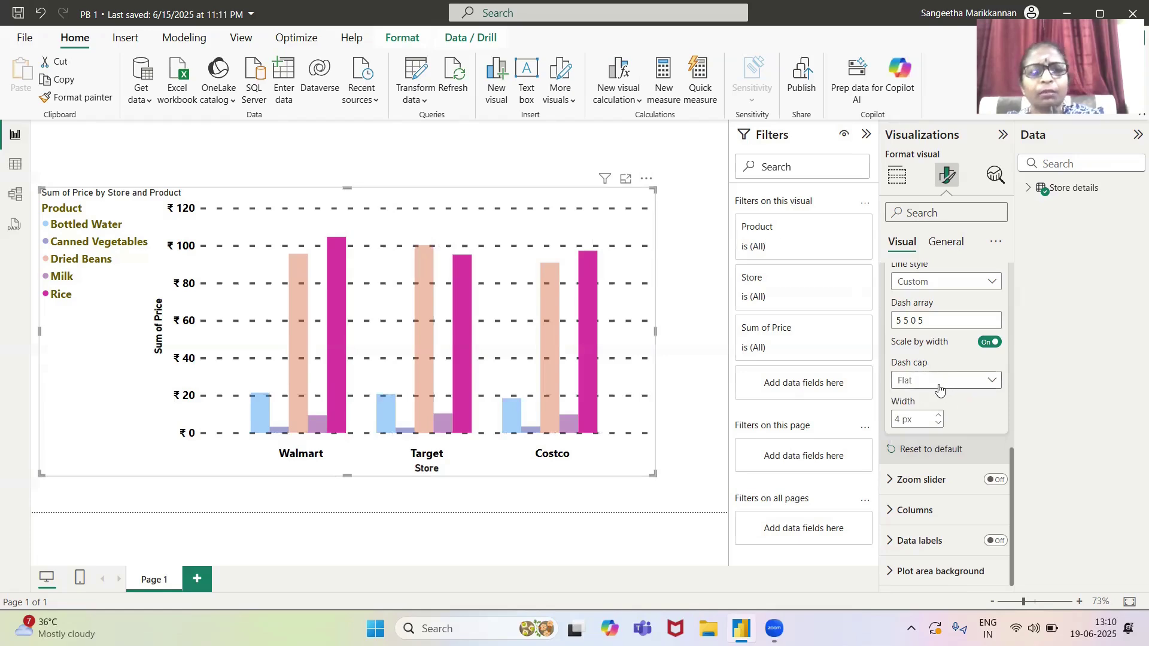
click(940, 390)
click(933, 417)
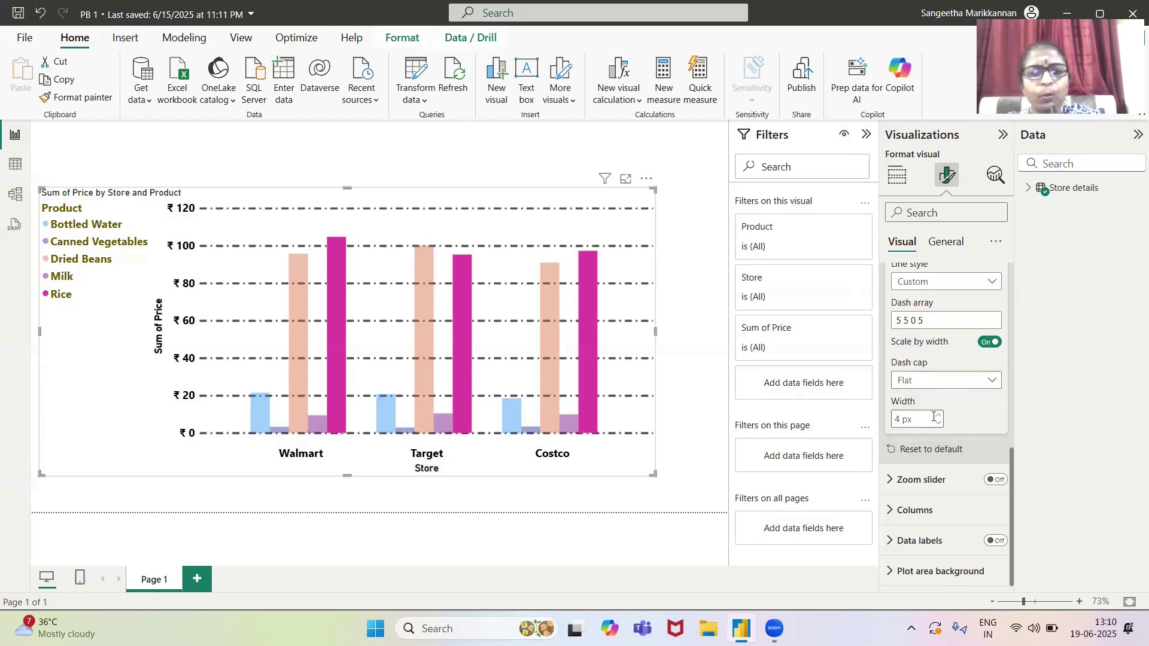
click(956, 383)
click(919, 435)
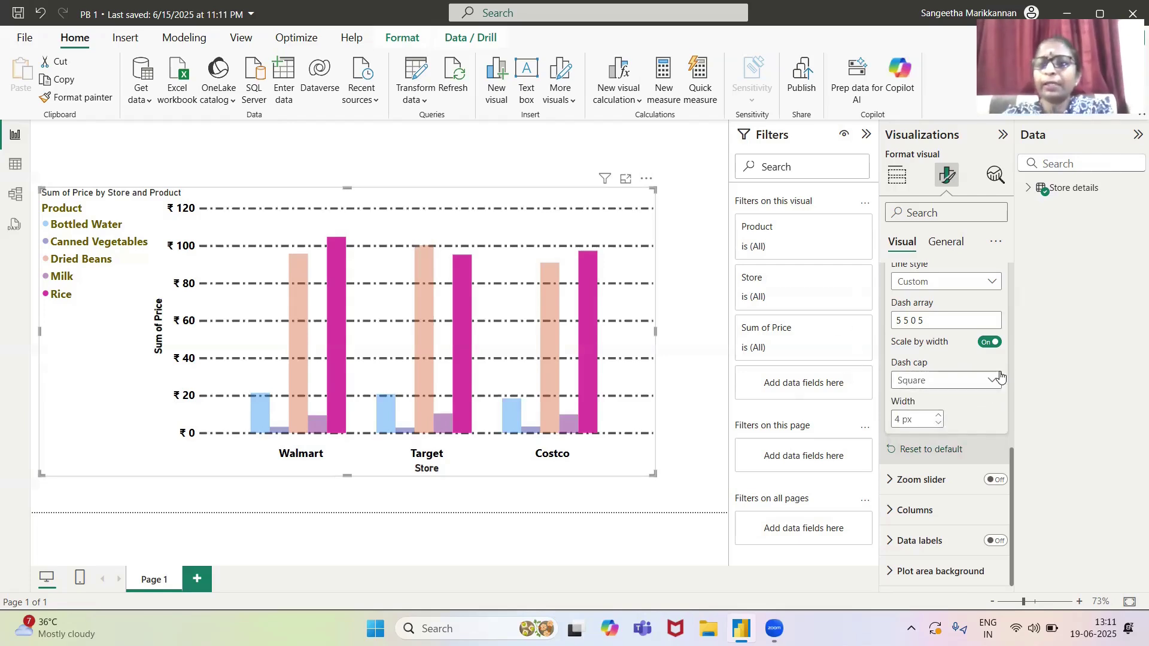
Set the width of the horizontal gridlines to 2 px
scroll(953, 374, up, 1)
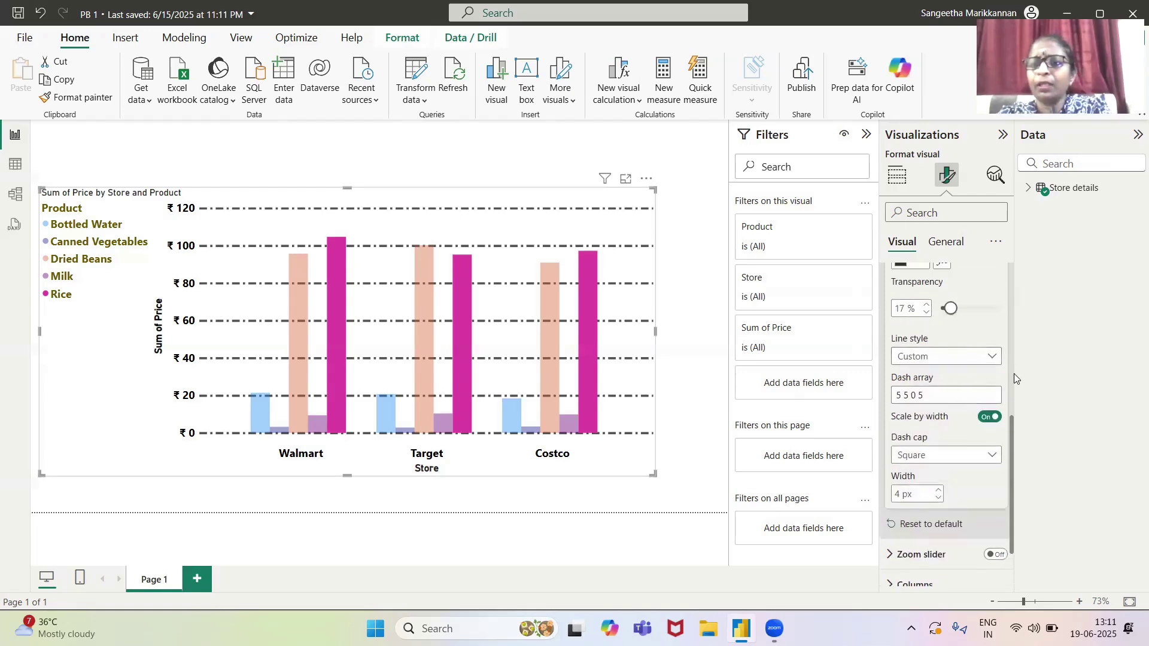
scroll(1005, 381, down, 1)
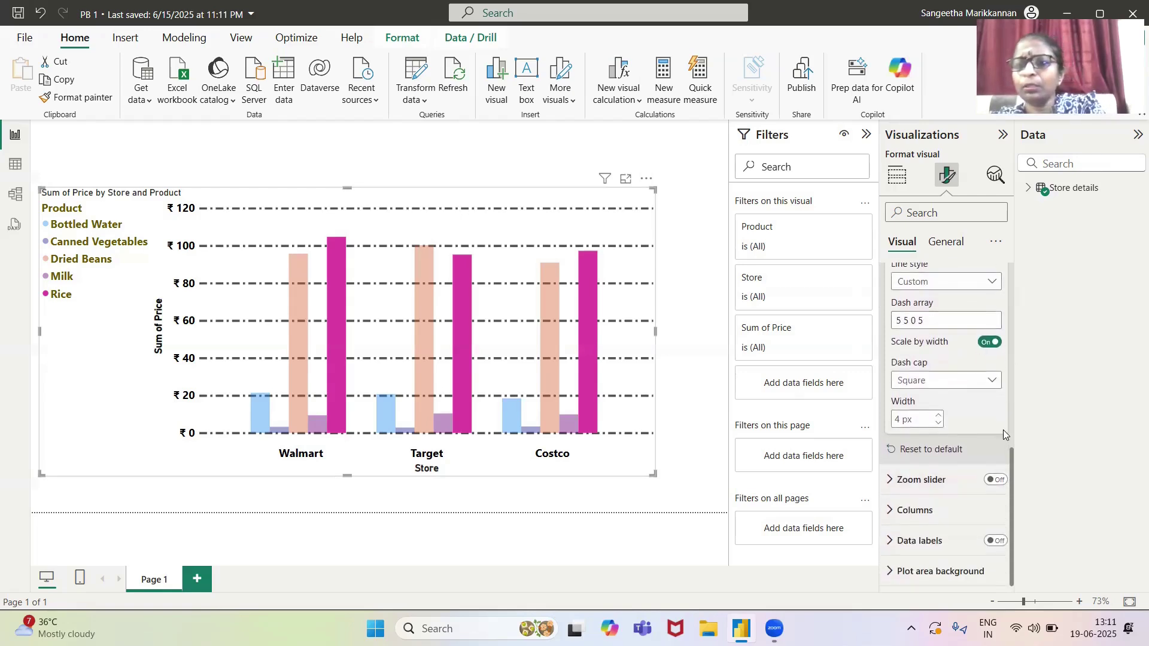
click(938, 424)
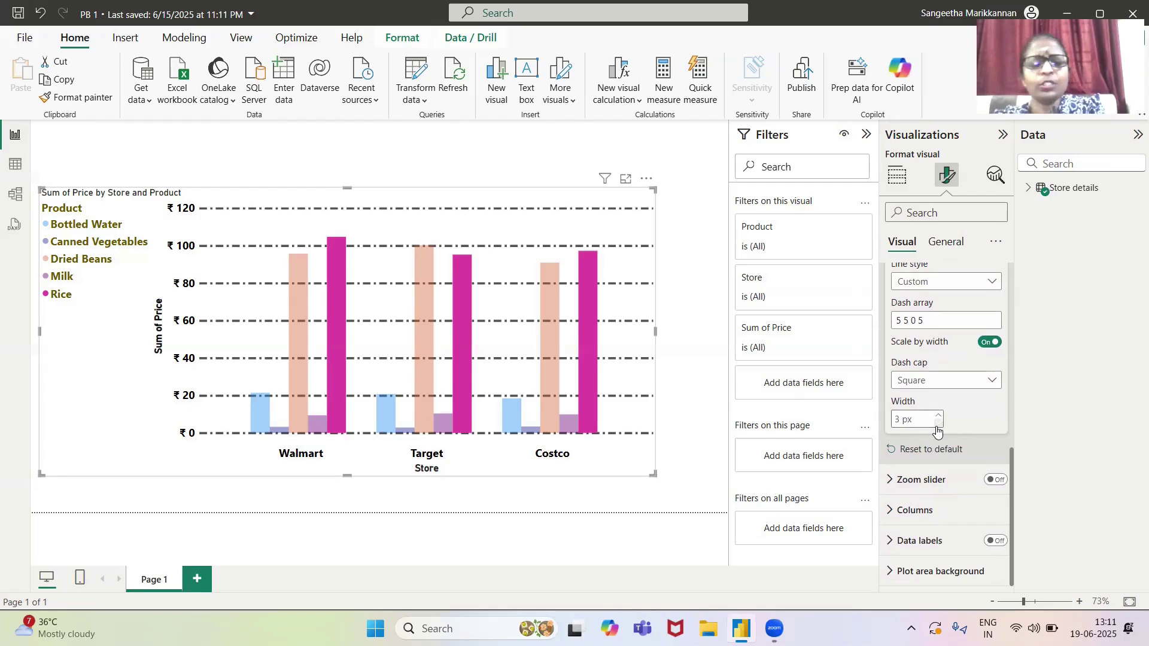
click(938, 424)
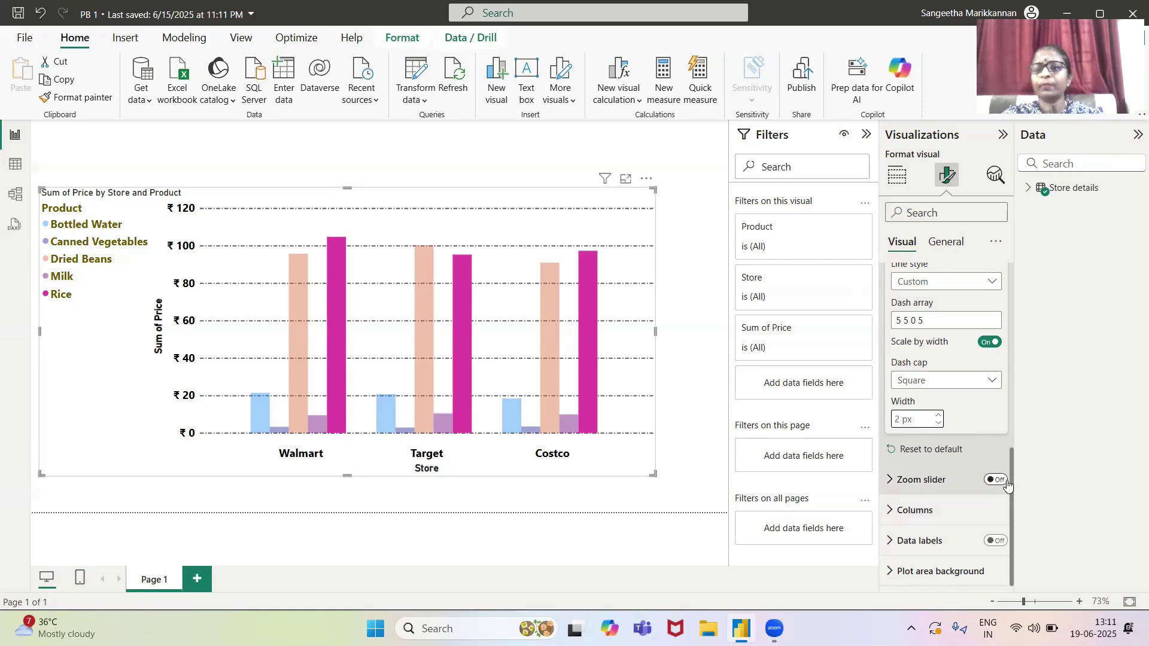
Turn on the chart's zoom slider for the Y-axis and try moving its upper handle
scroll(993, 478, up, 2)
scroll(960, 394, down, 2)
scroll(962, 401, up, 7)
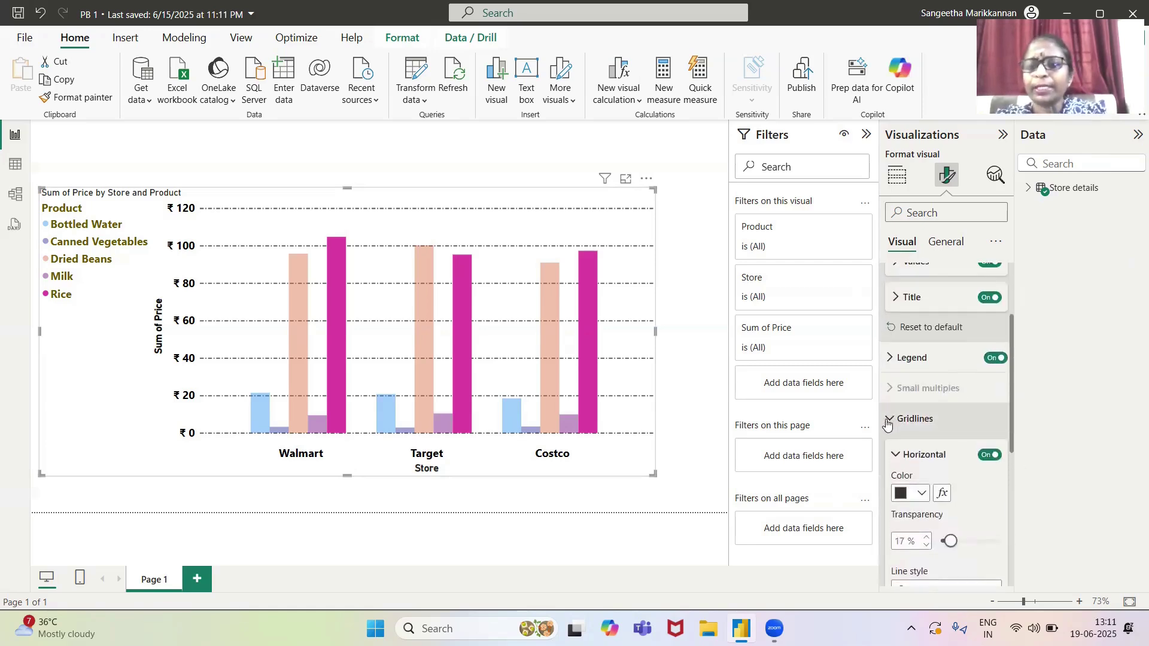
click(888, 423)
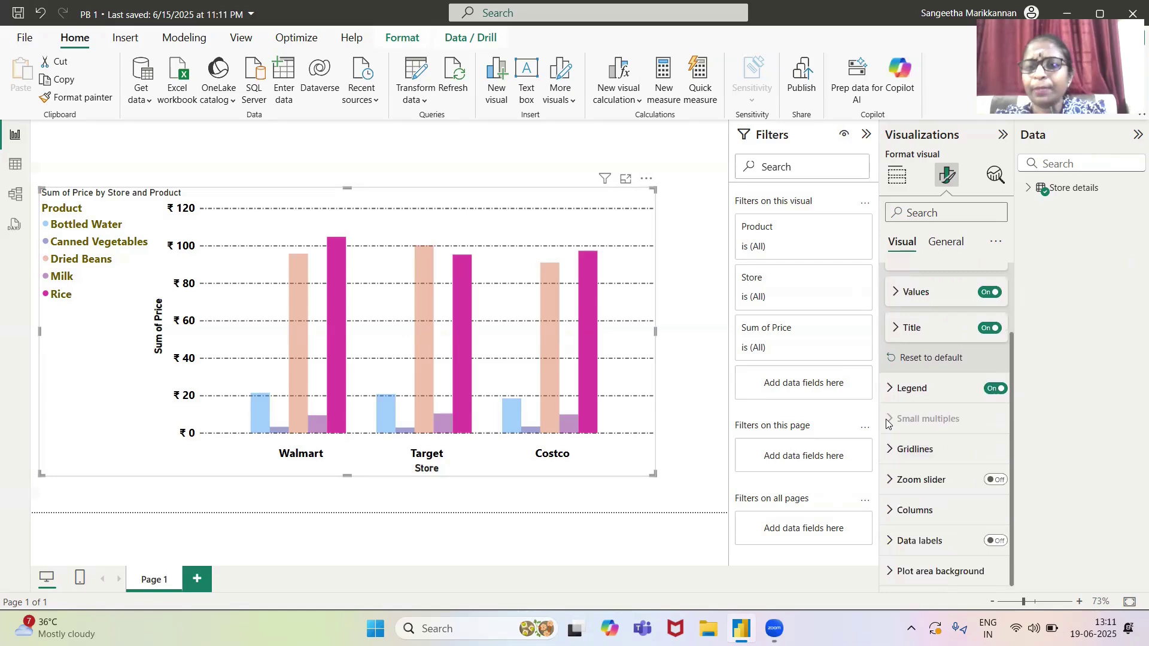
click(887, 479)
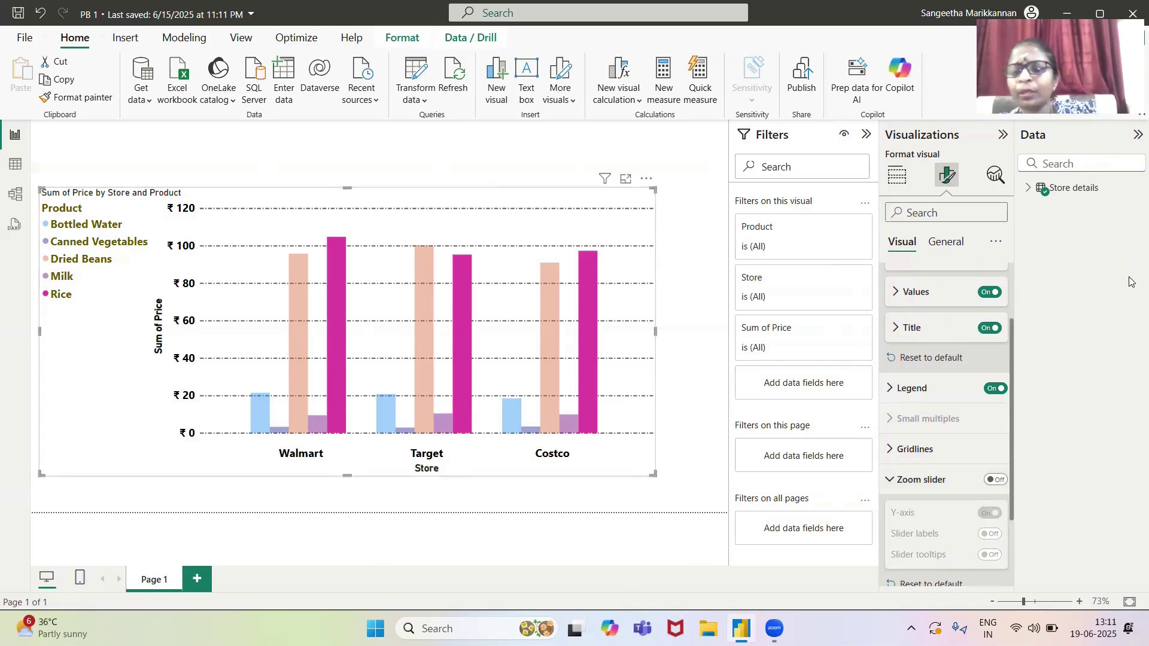
click(996, 481)
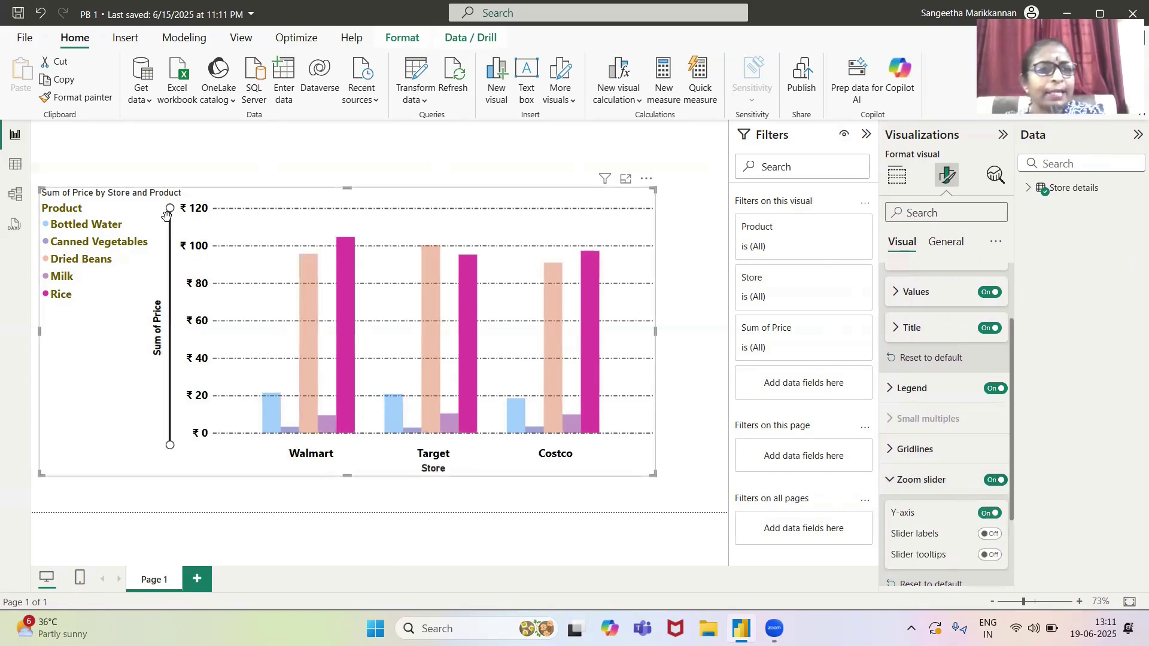
drag(169, 209, 123, 208)
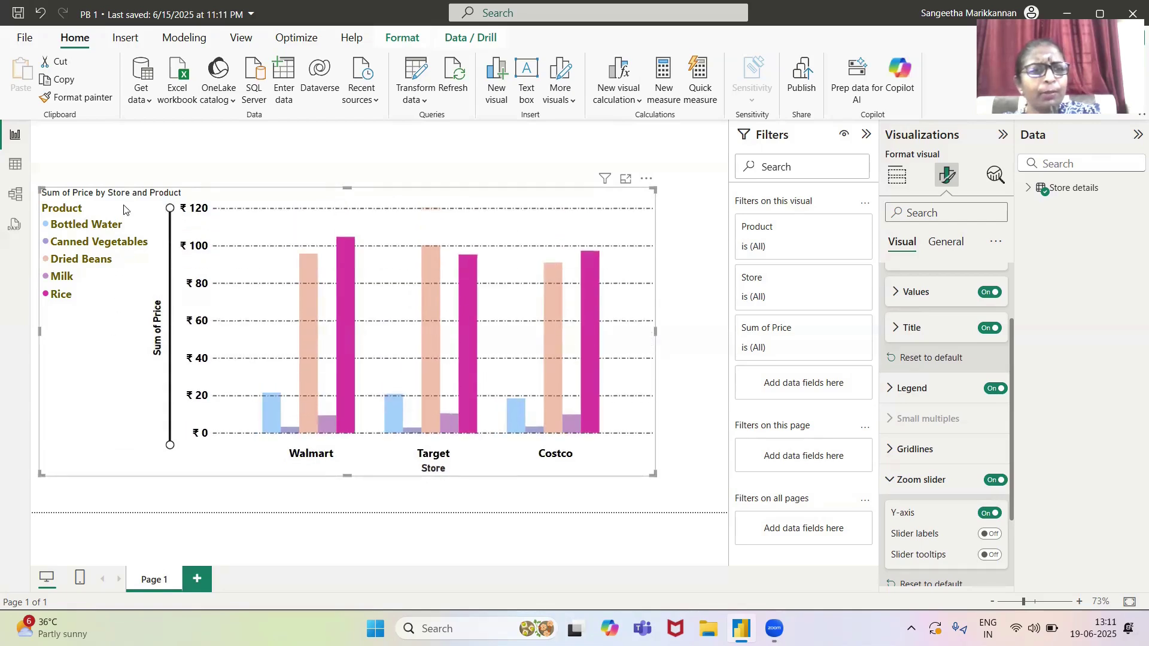